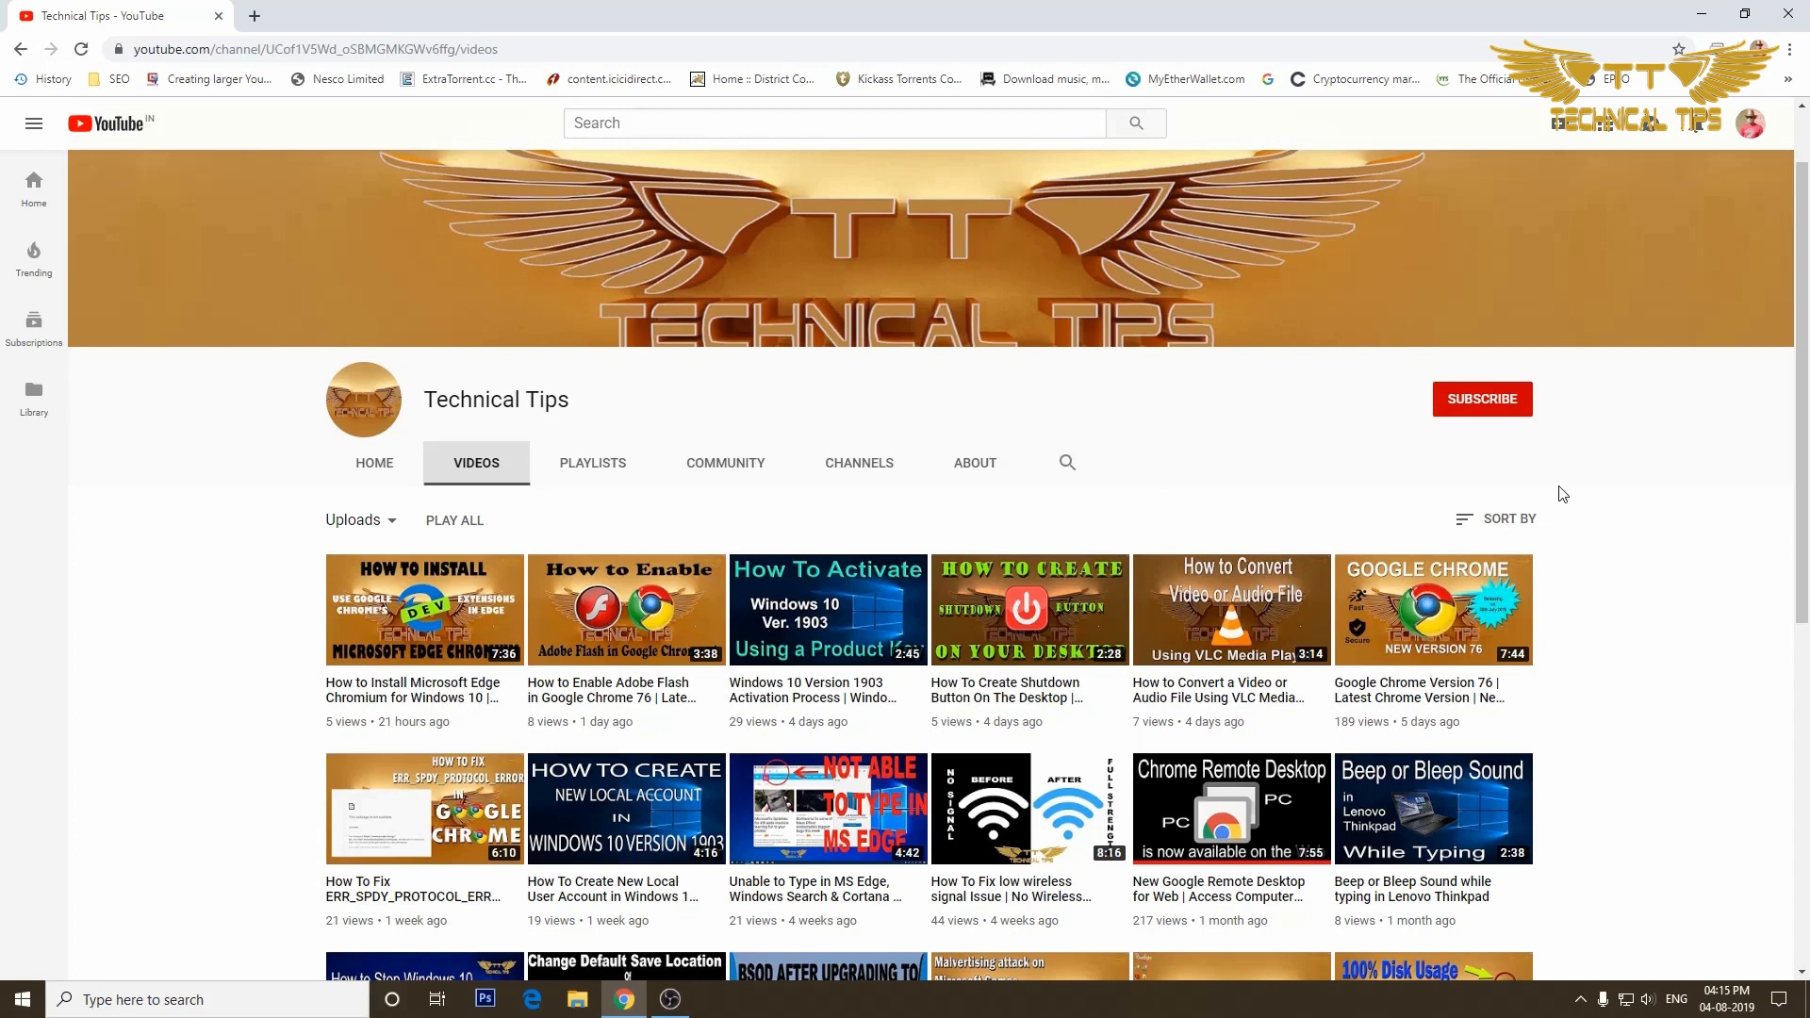
Subscribe to the Technical Tips channel and turn on notifications for every new video
{"action": "left_click", "coordinate": [1477, 408]}
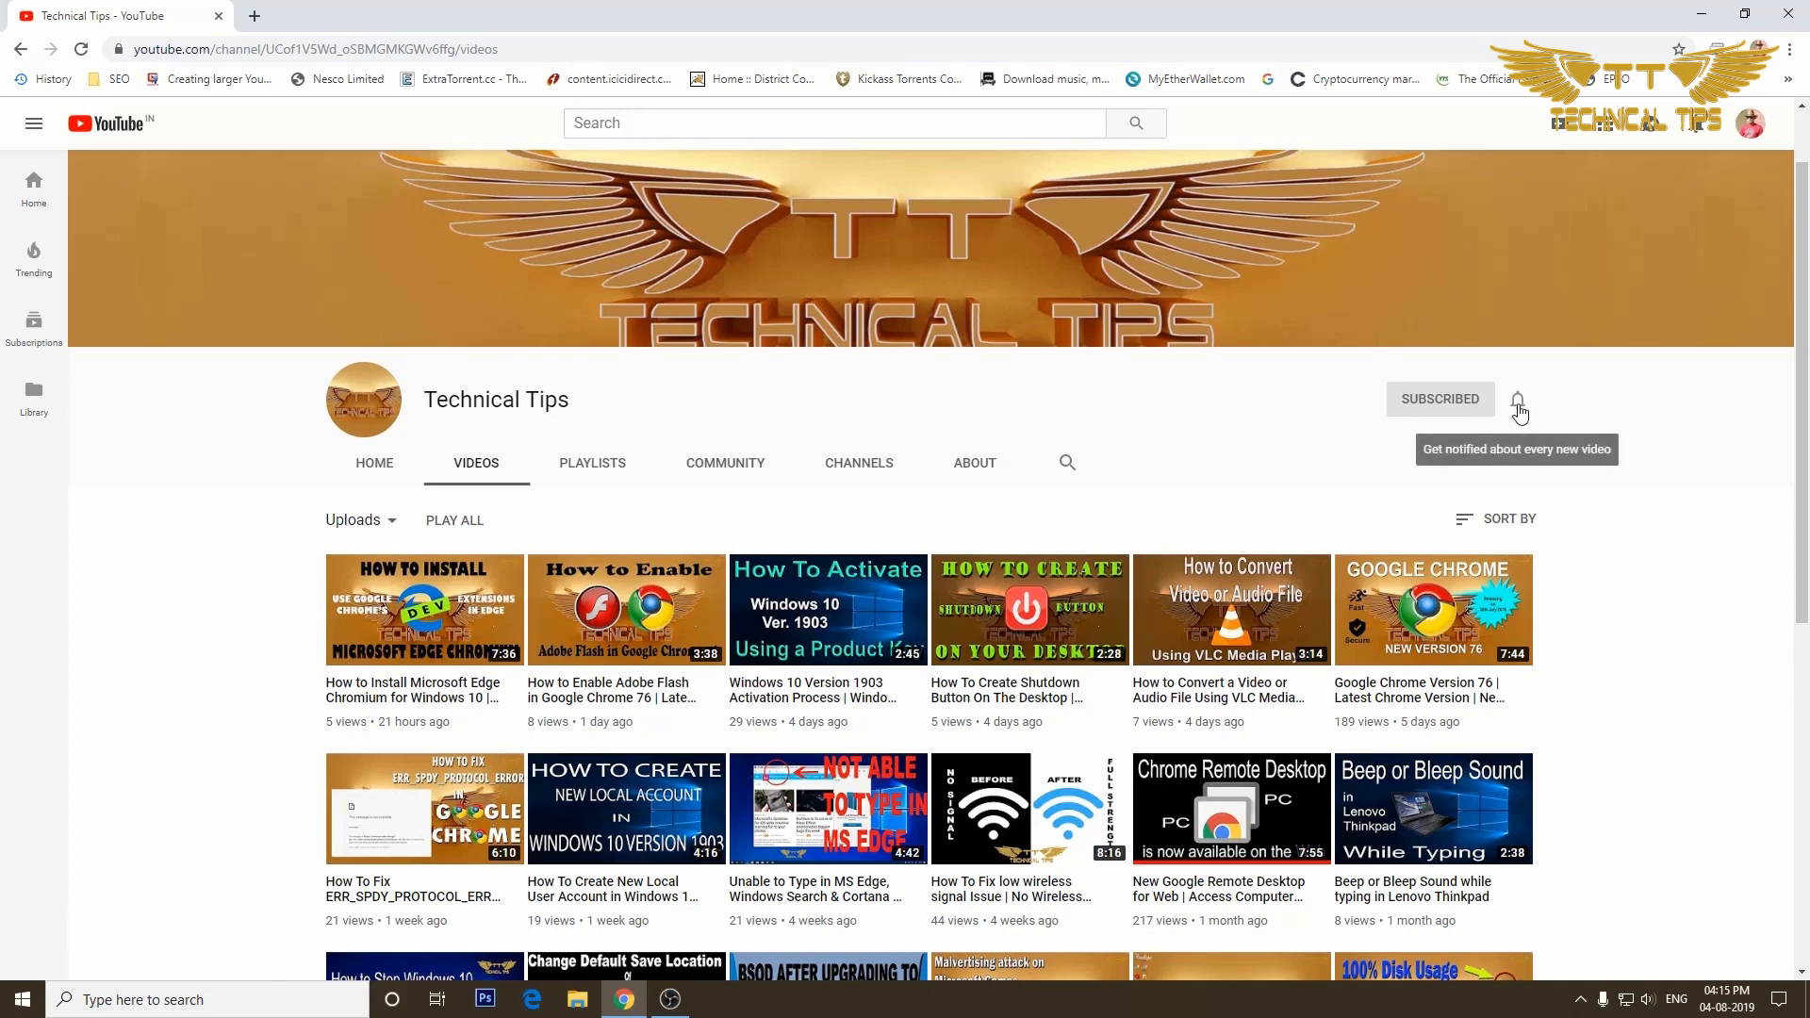
{"action": "left_click", "coordinate": [1517, 403]}
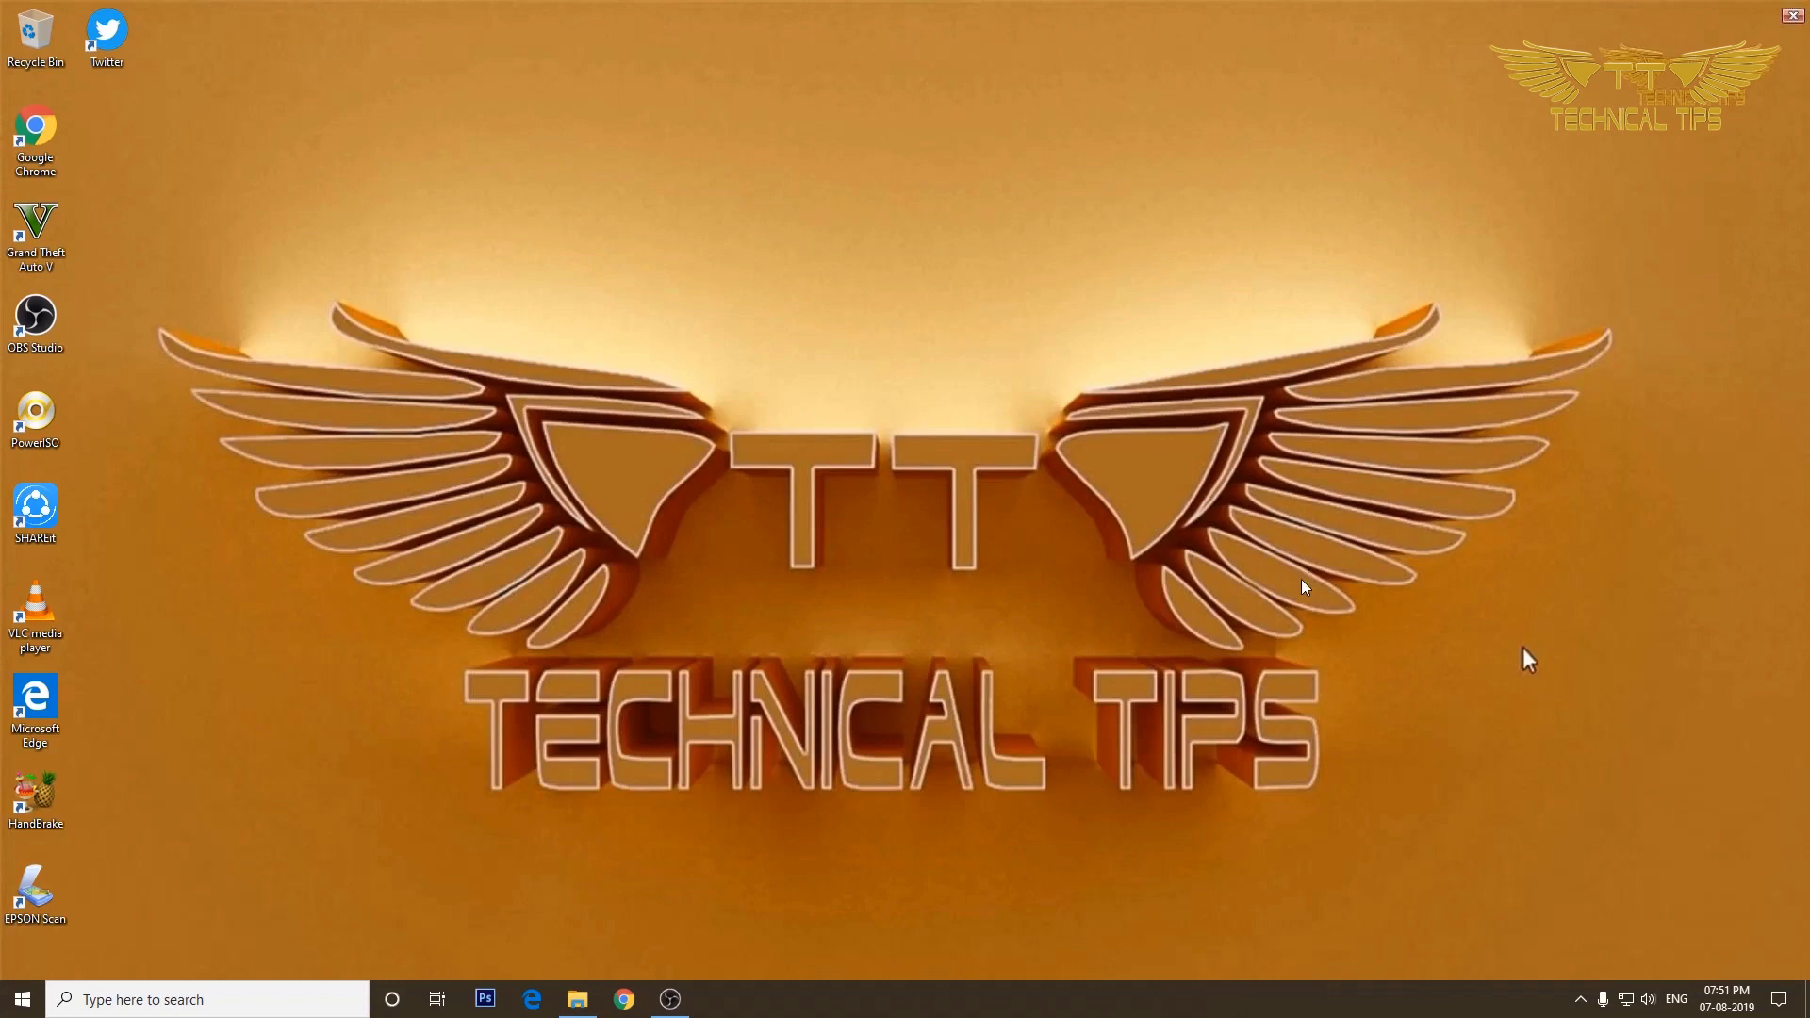
Open facebook.com in Google Chrome
{"action": "left_click", "coordinate": [626, 1001]}
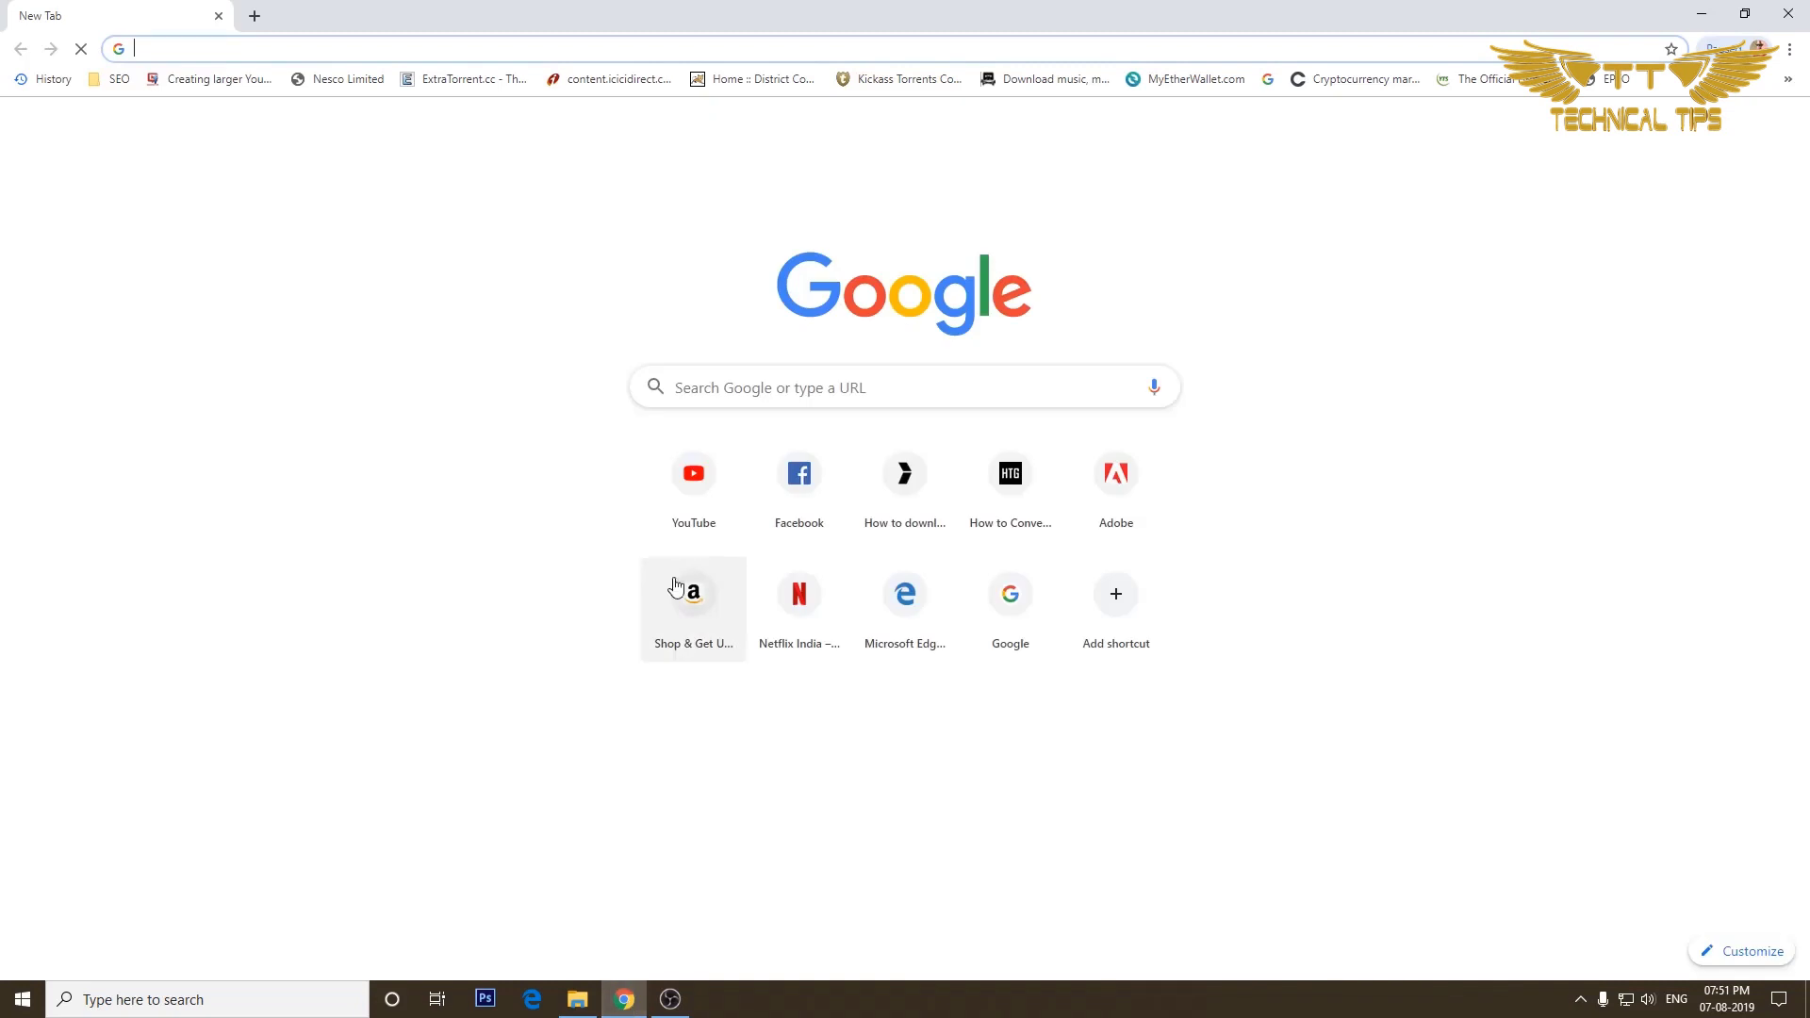
{"action": "type", "text": "fa"}
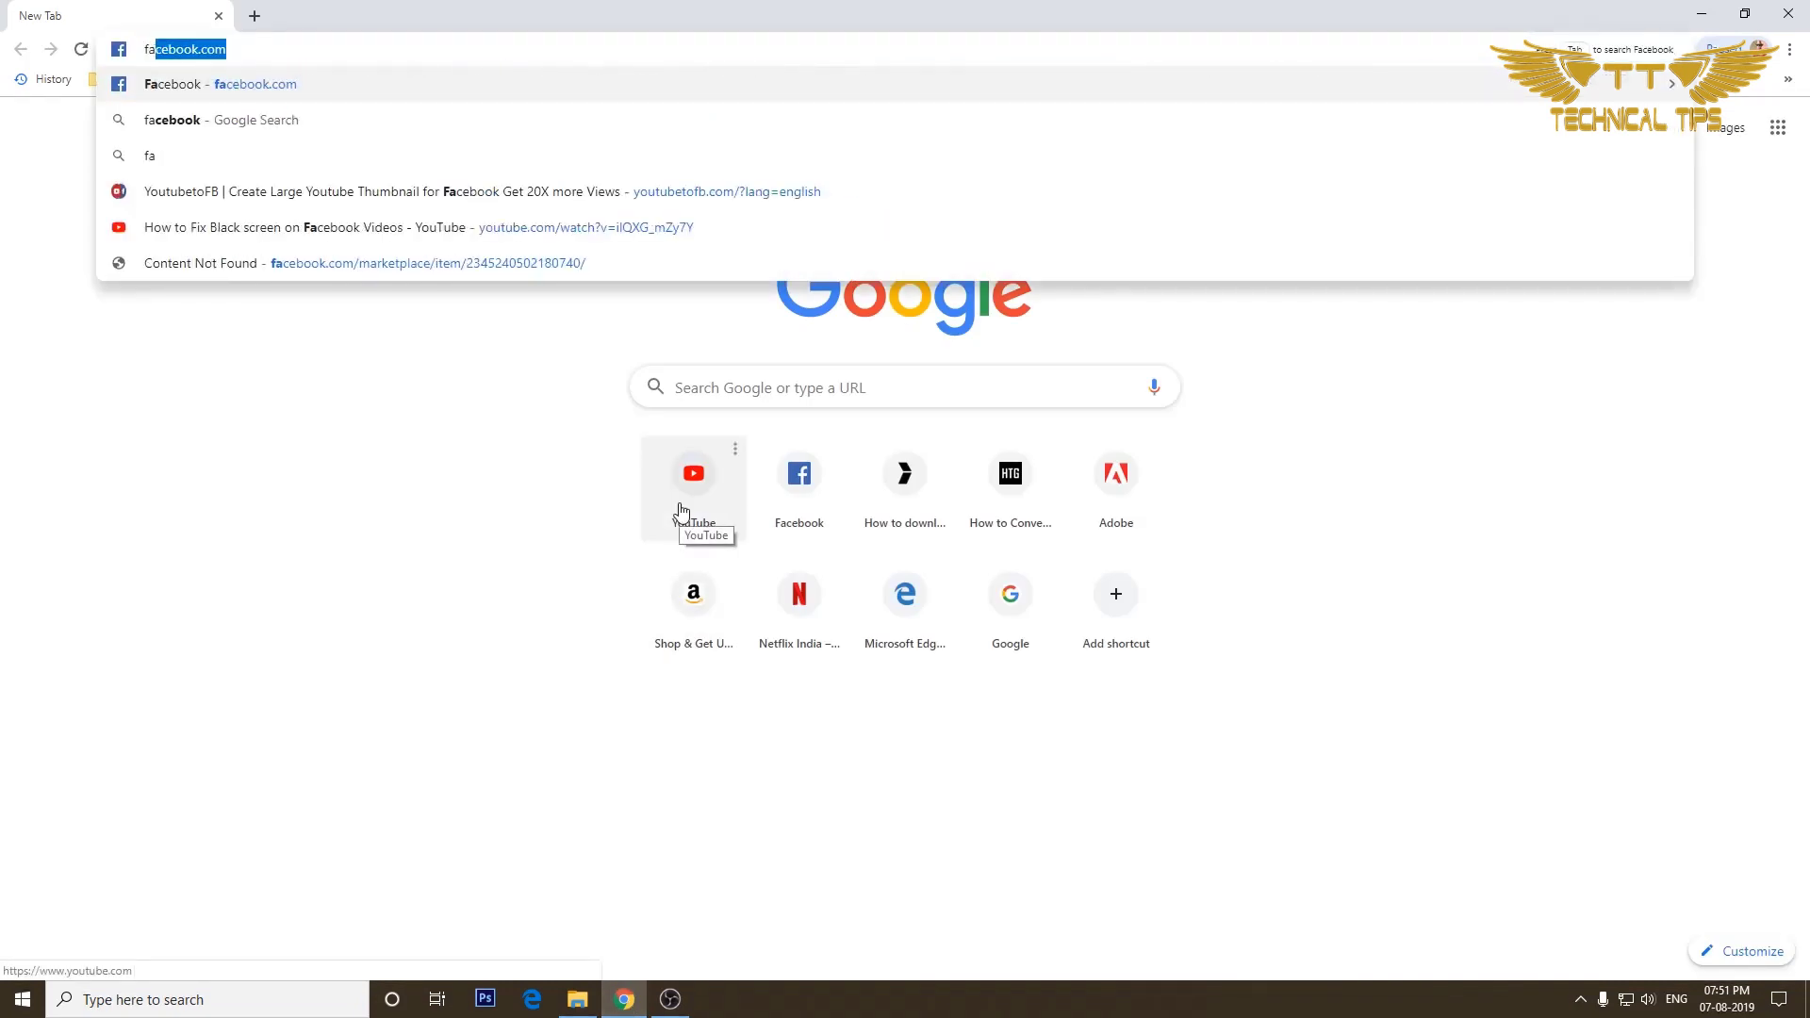
{"action": "type", "text": "cebook.com"}
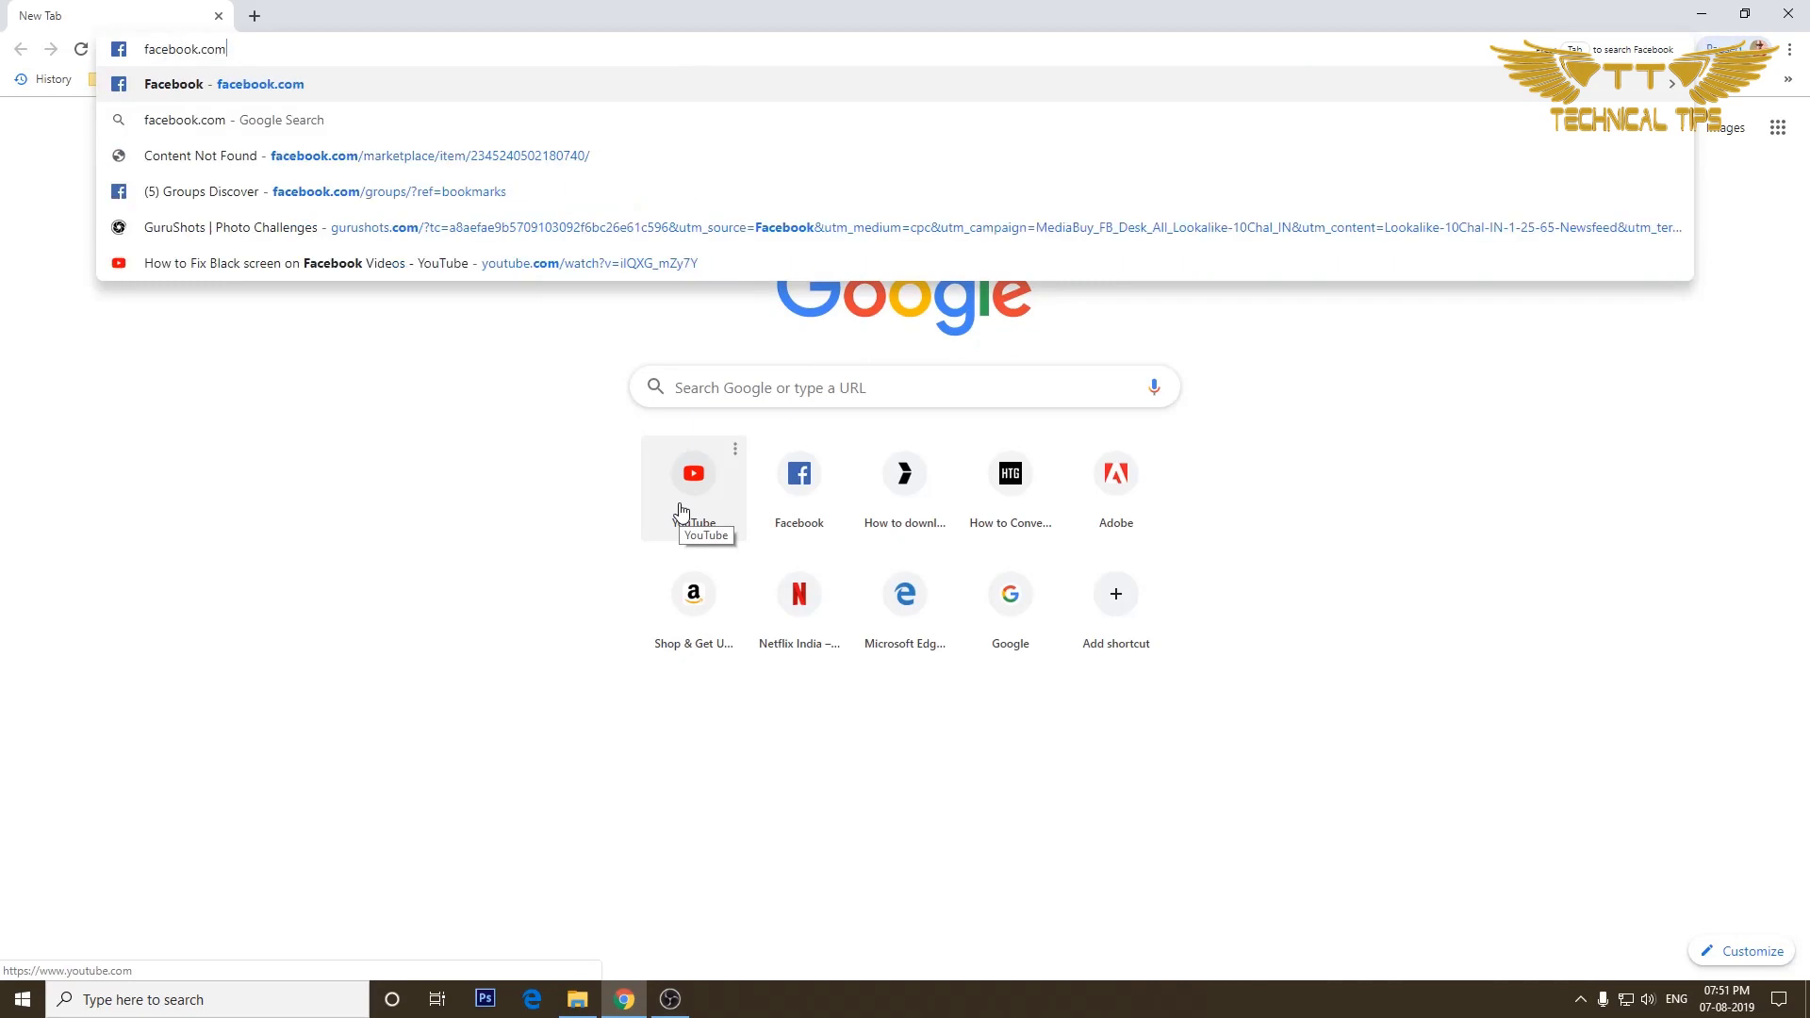
{"action": "key", "text": "Return"}
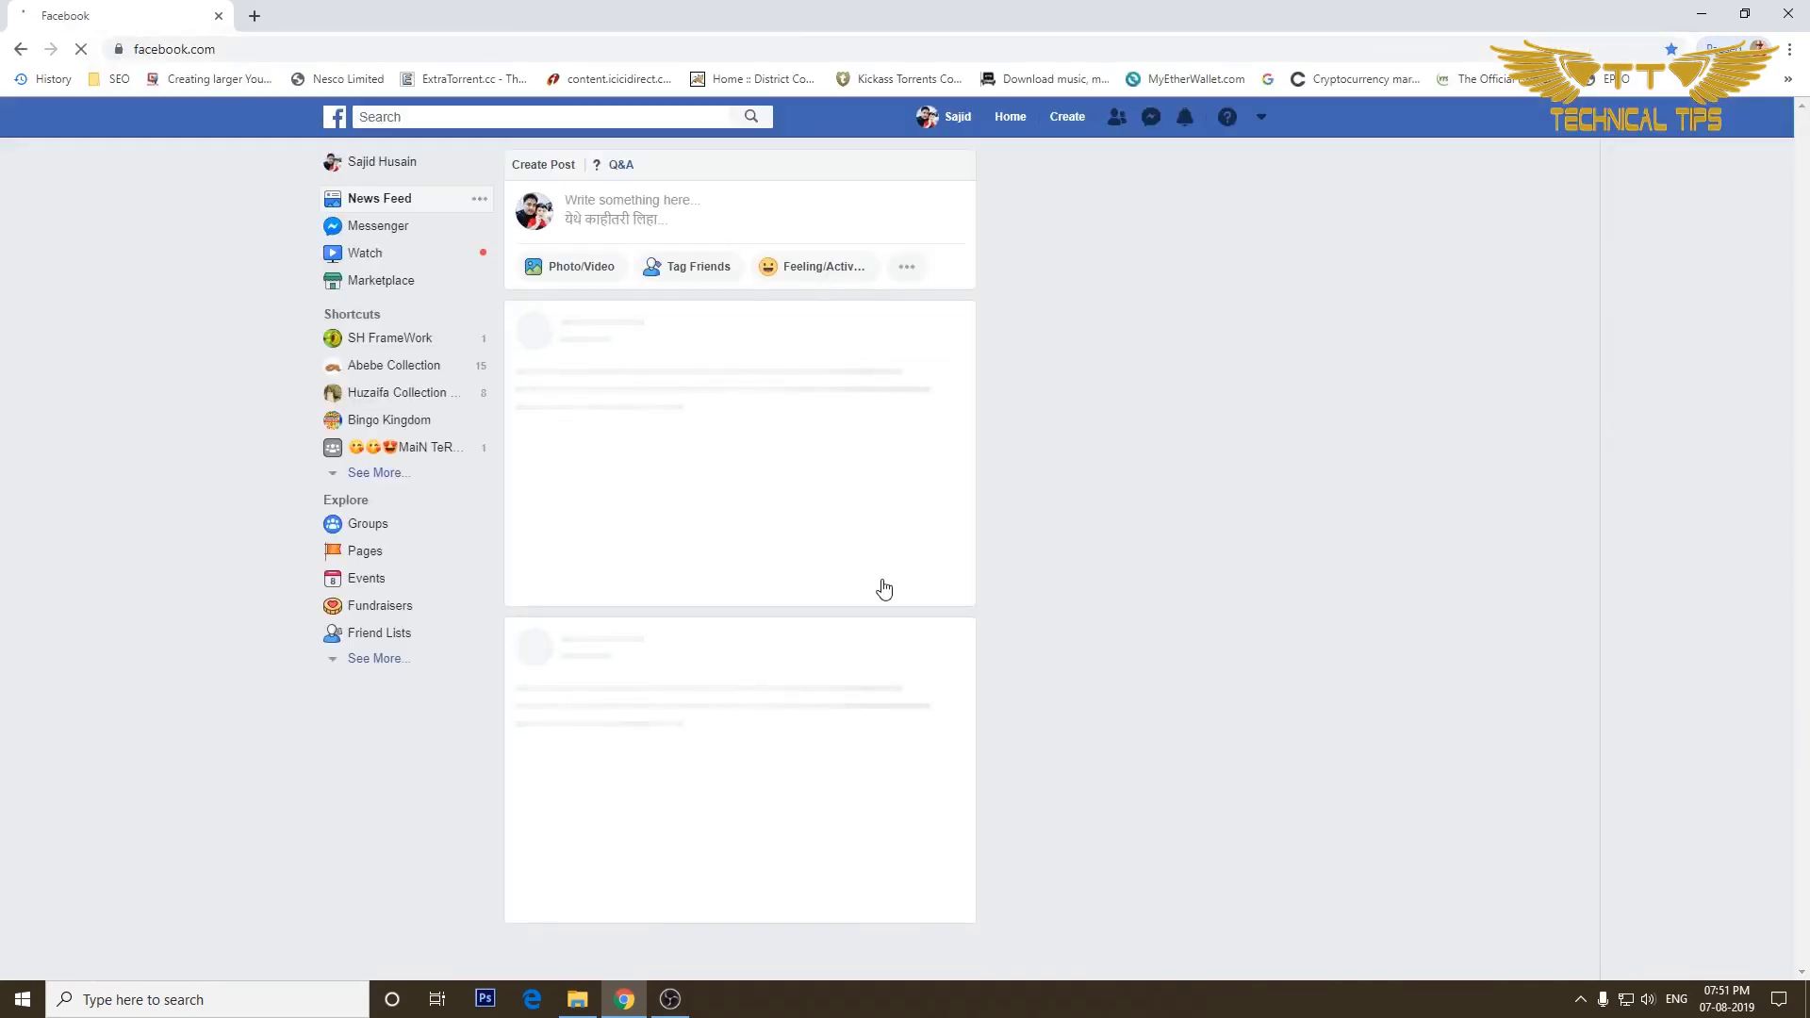
Examine how the videos in the Facebook news feed play, and close the browser
{"action": "scroll", "coordinate": [886, 604], "scroll_direction": "down", "scroll_amount": 10}
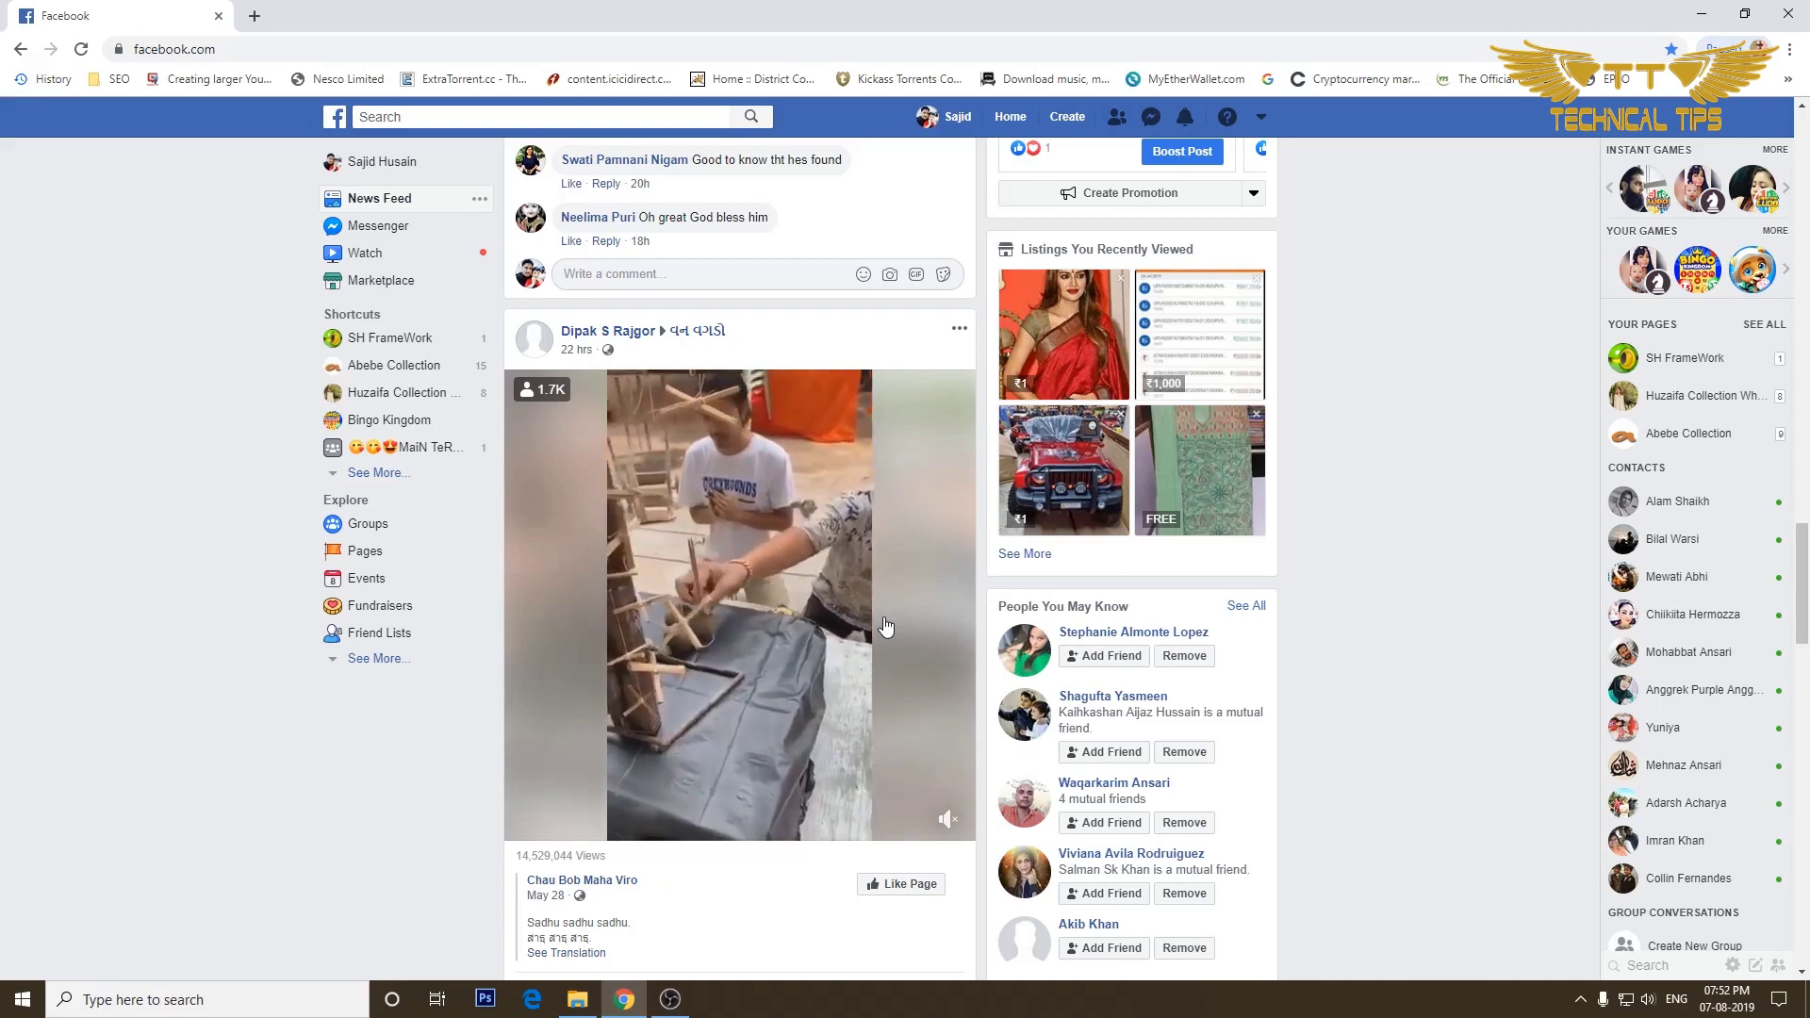
{"action": "scroll", "coordinate": [884, 627], "scroll_direction": "down", "scroll_amount": 8}
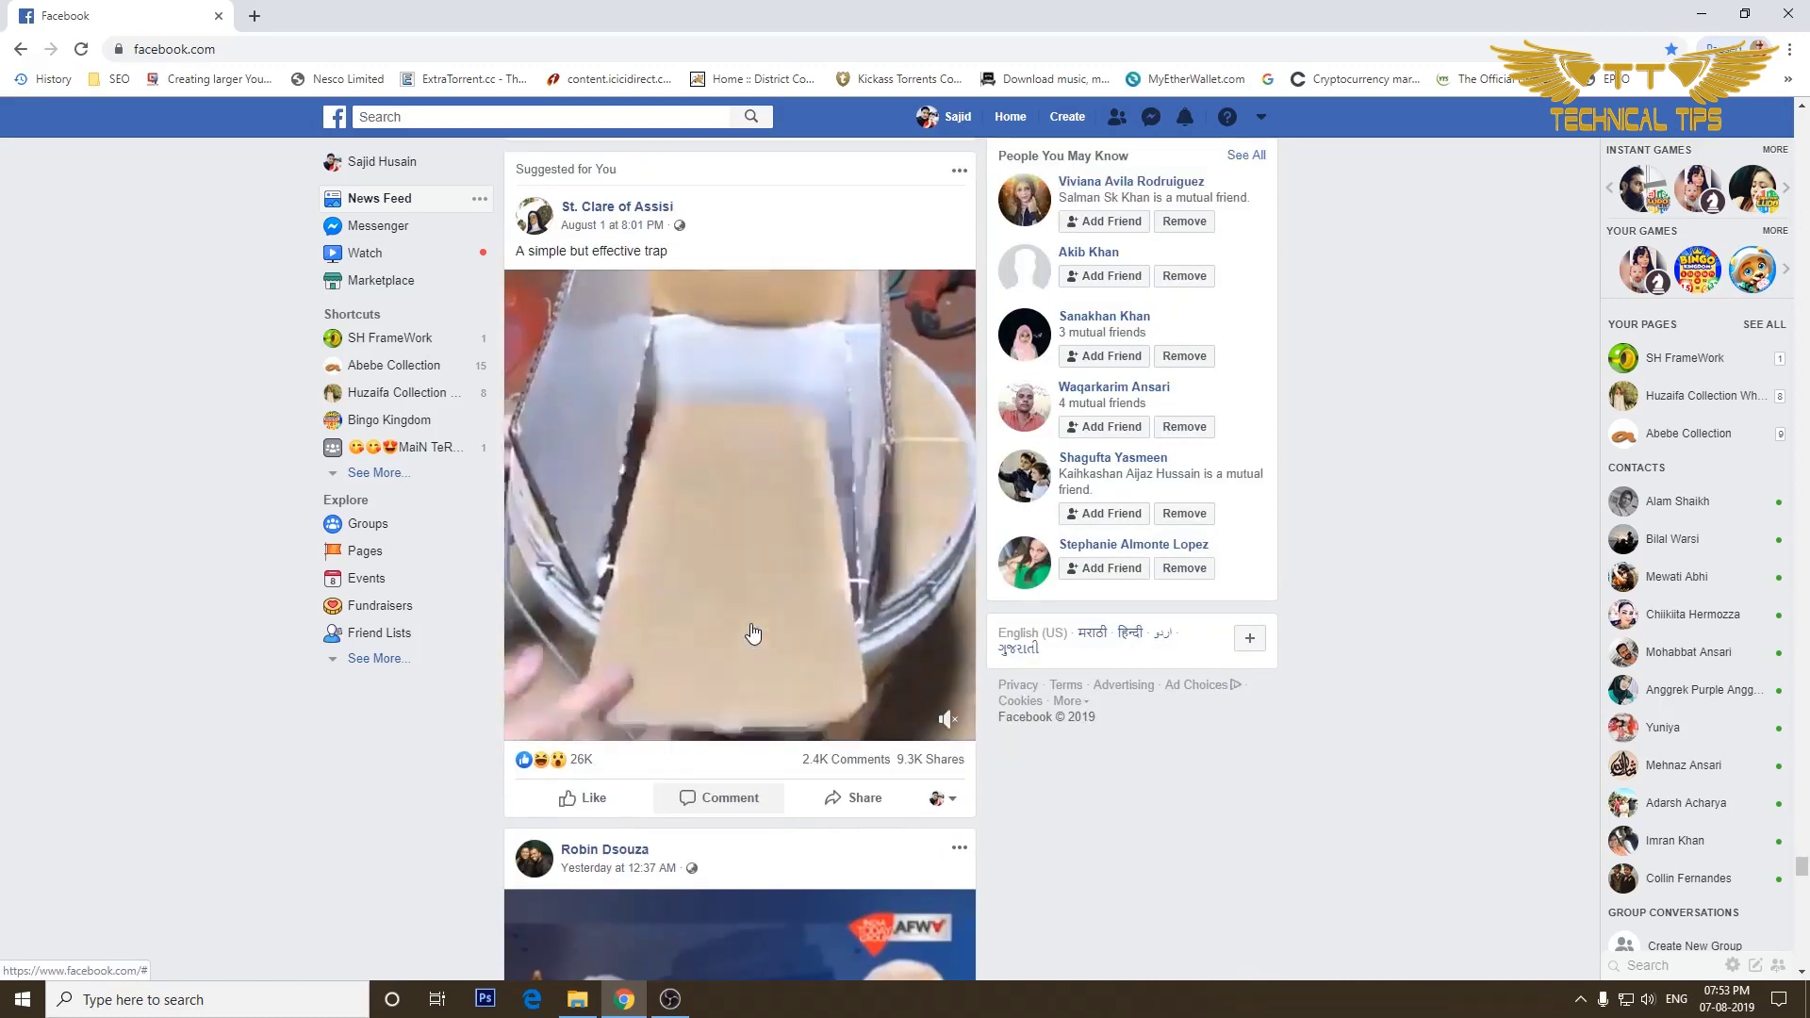
{"action": "scroll", "coordinate": [752, 633], "scroll_direction": "down", "scroll_amount": 1}
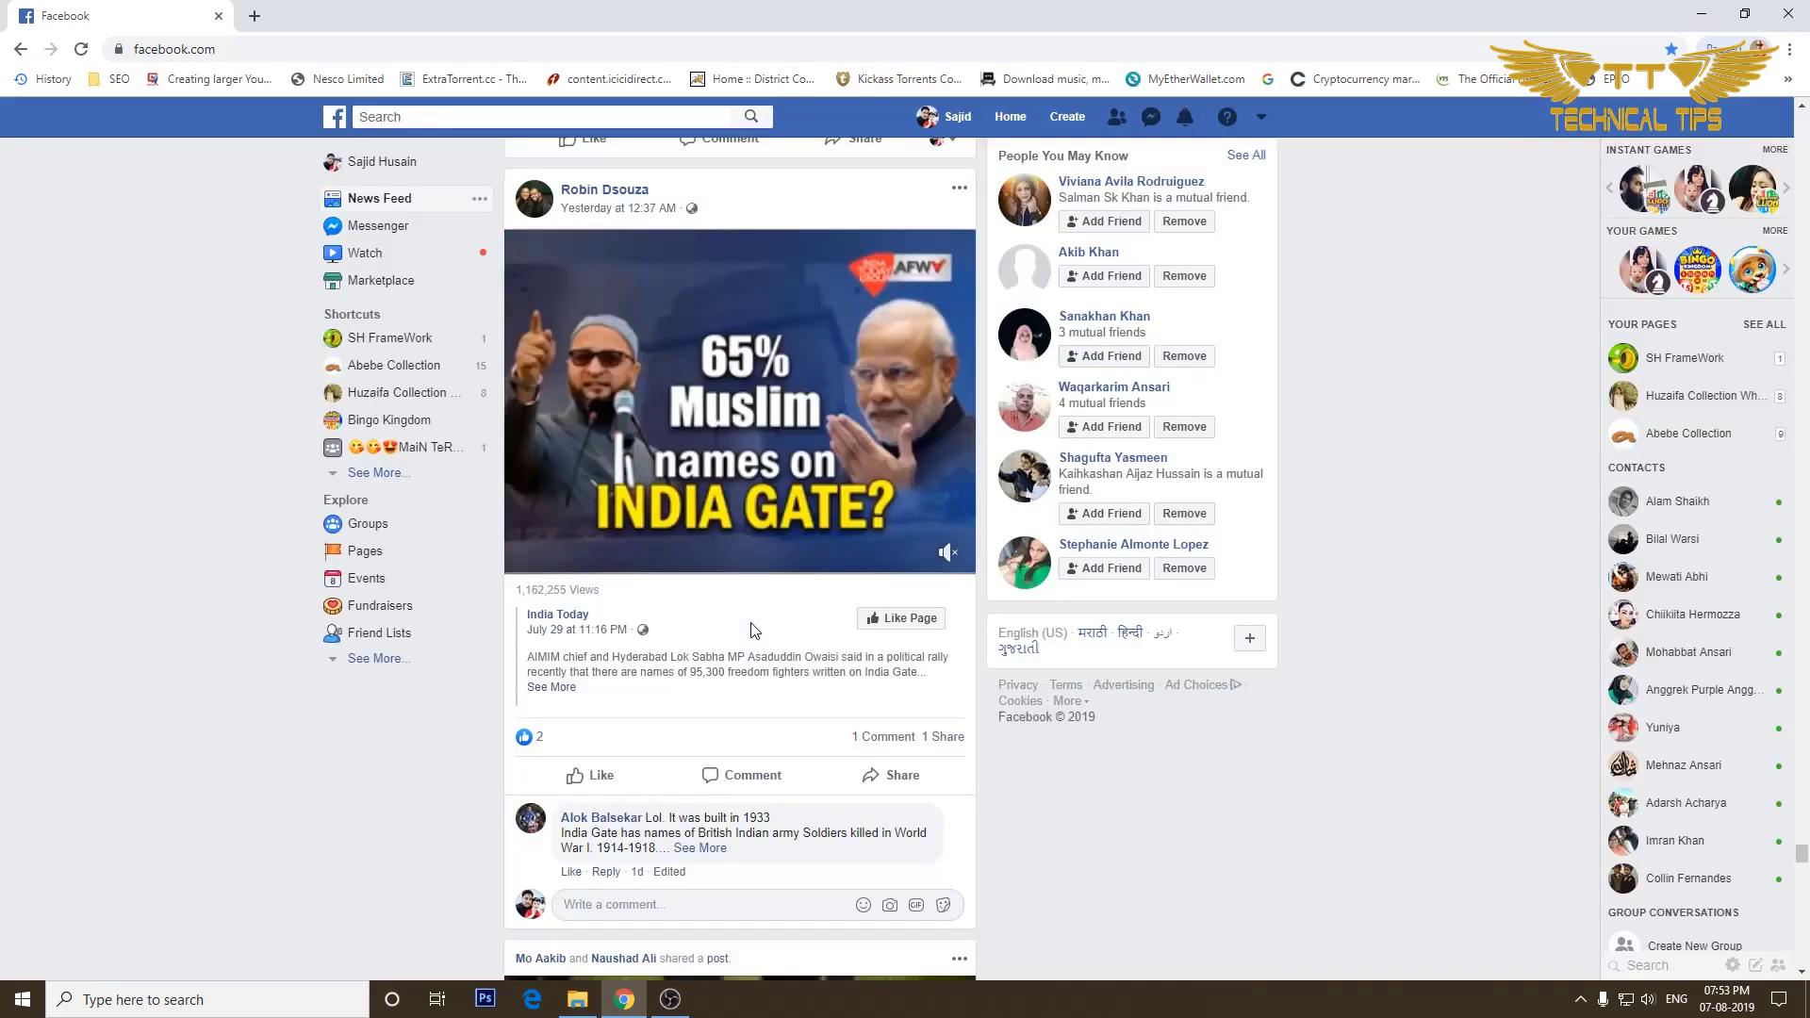
{"action": "scroll", "coordinate": [752, 633], "scroll_direction": "down", "scroll_amount": 8}
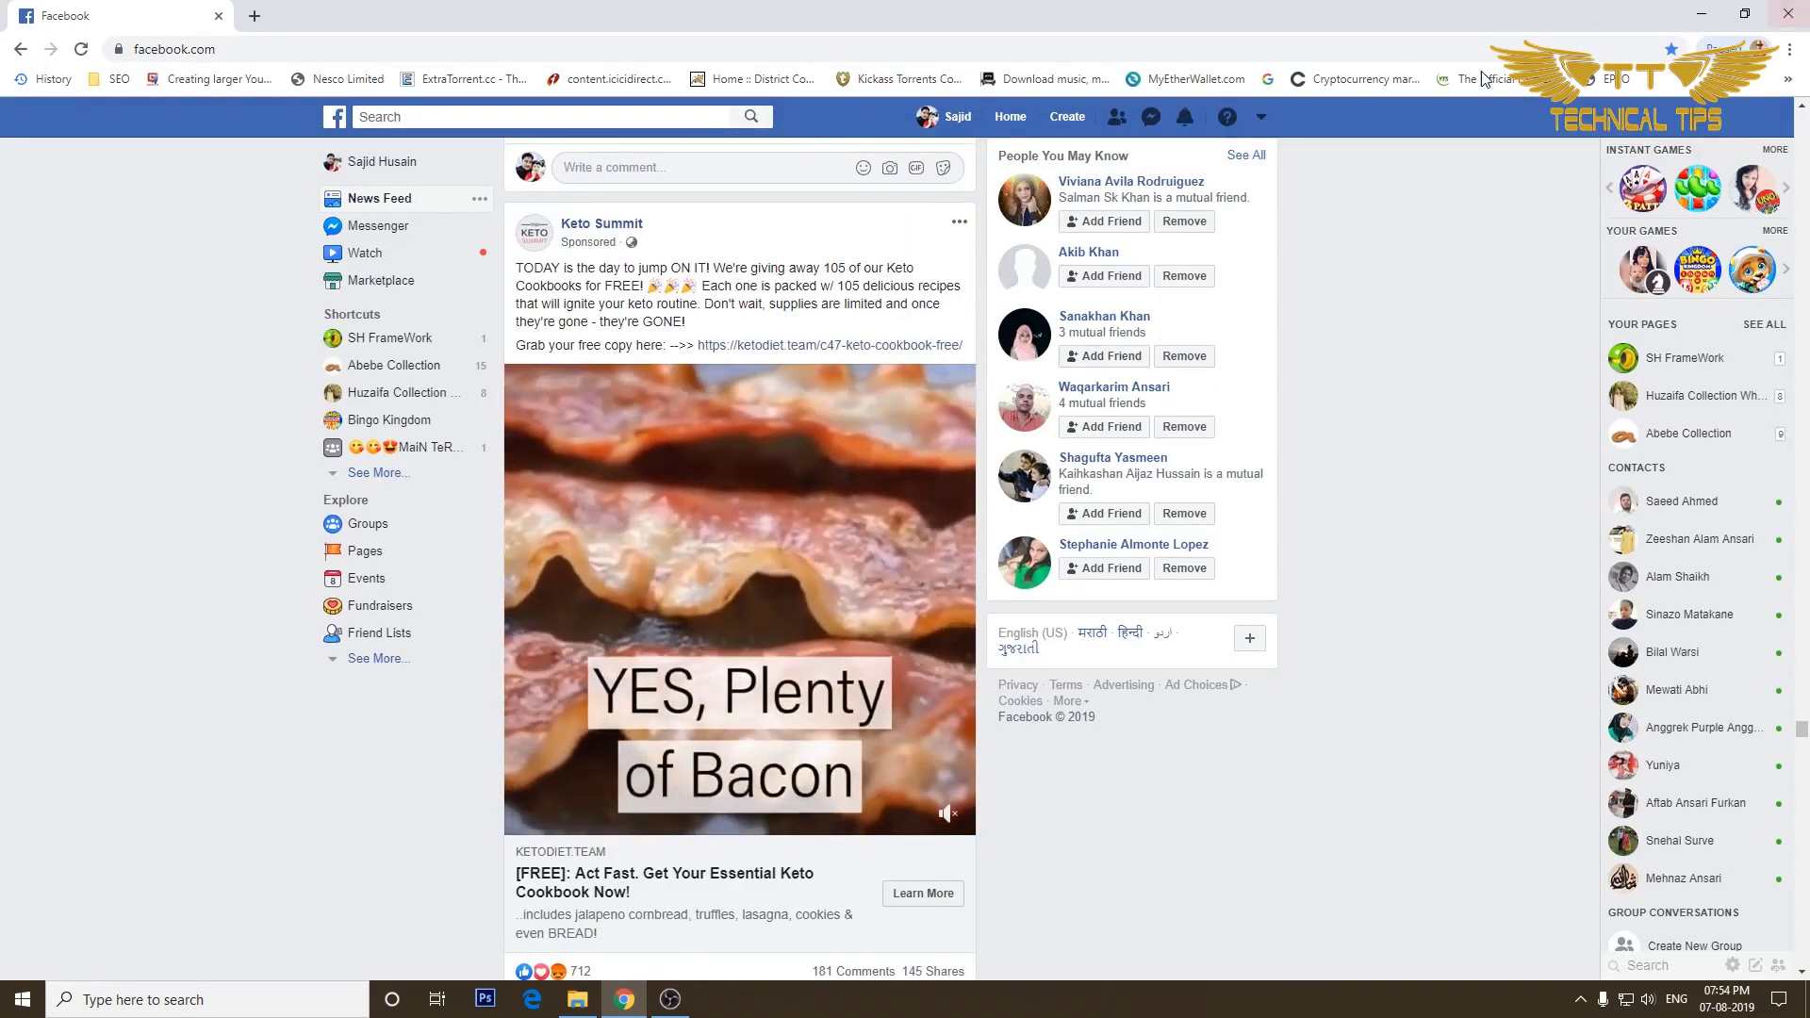
{"action": "left_click", "coordinate": [1797, 8]}
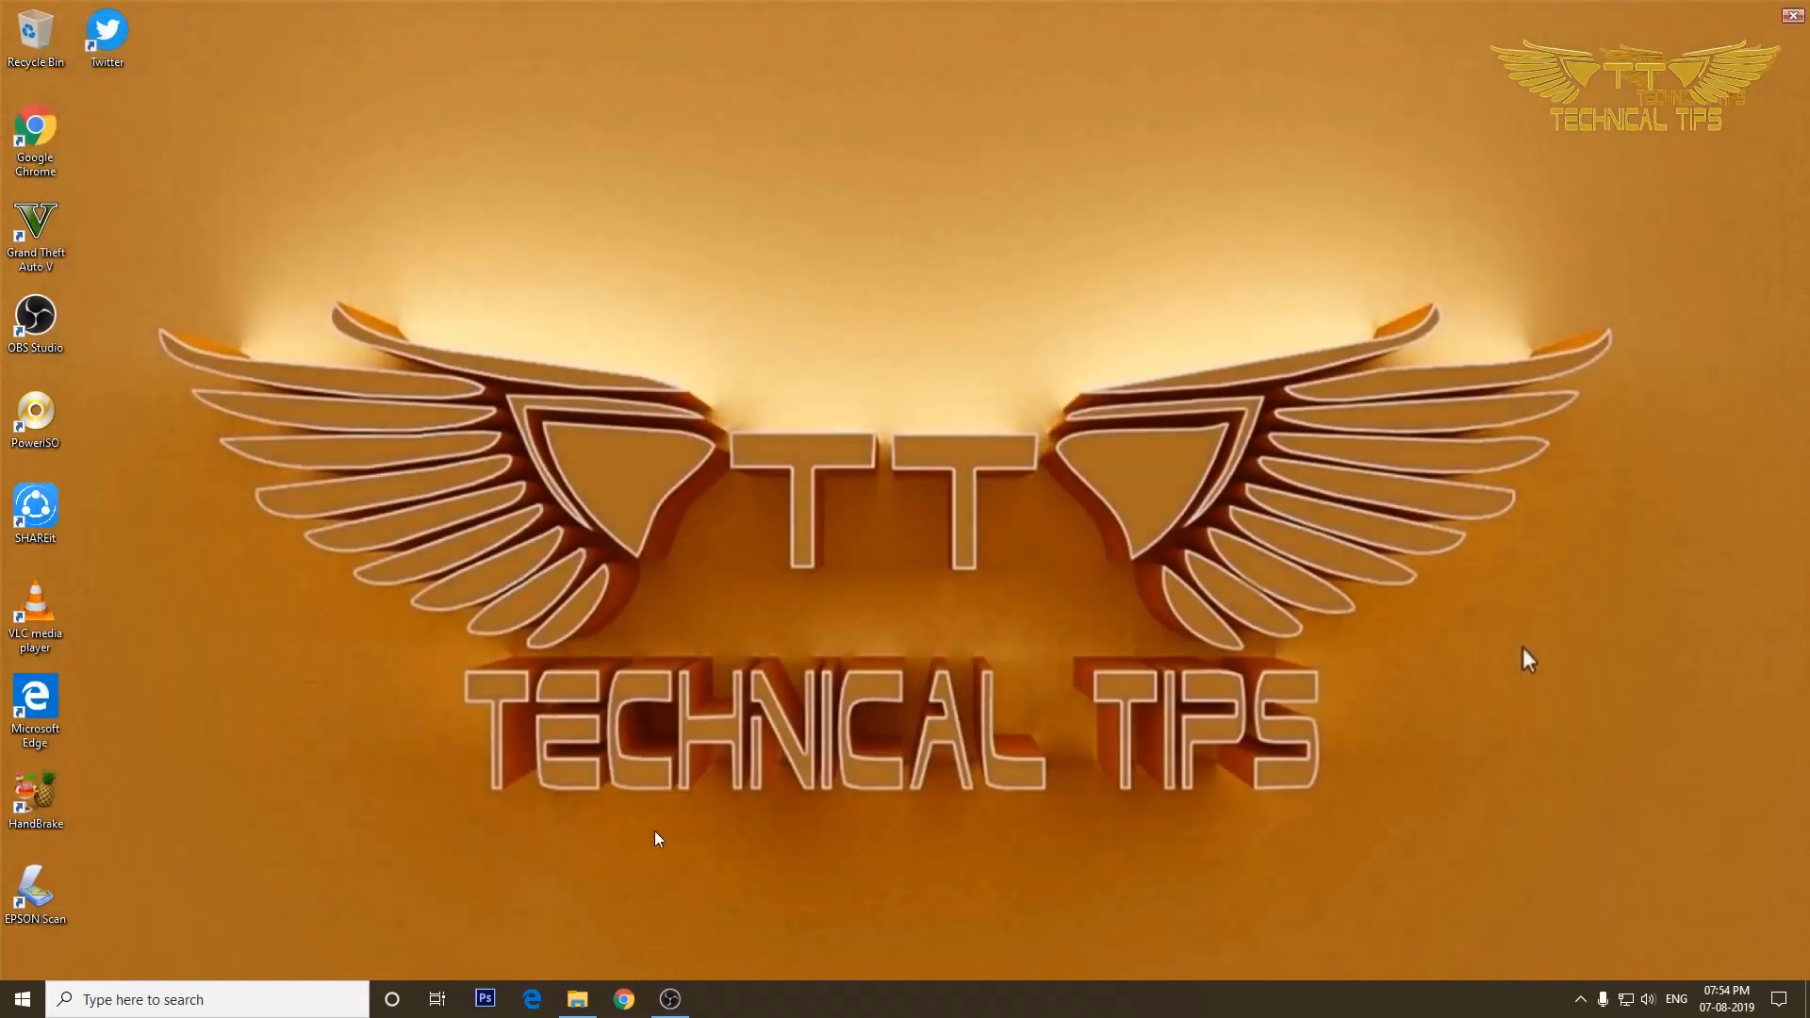
Reopen Chrome at facebook.com and check the playback of several news feed videos again
{"action": "left_click", "coordinate": [624, 999]}
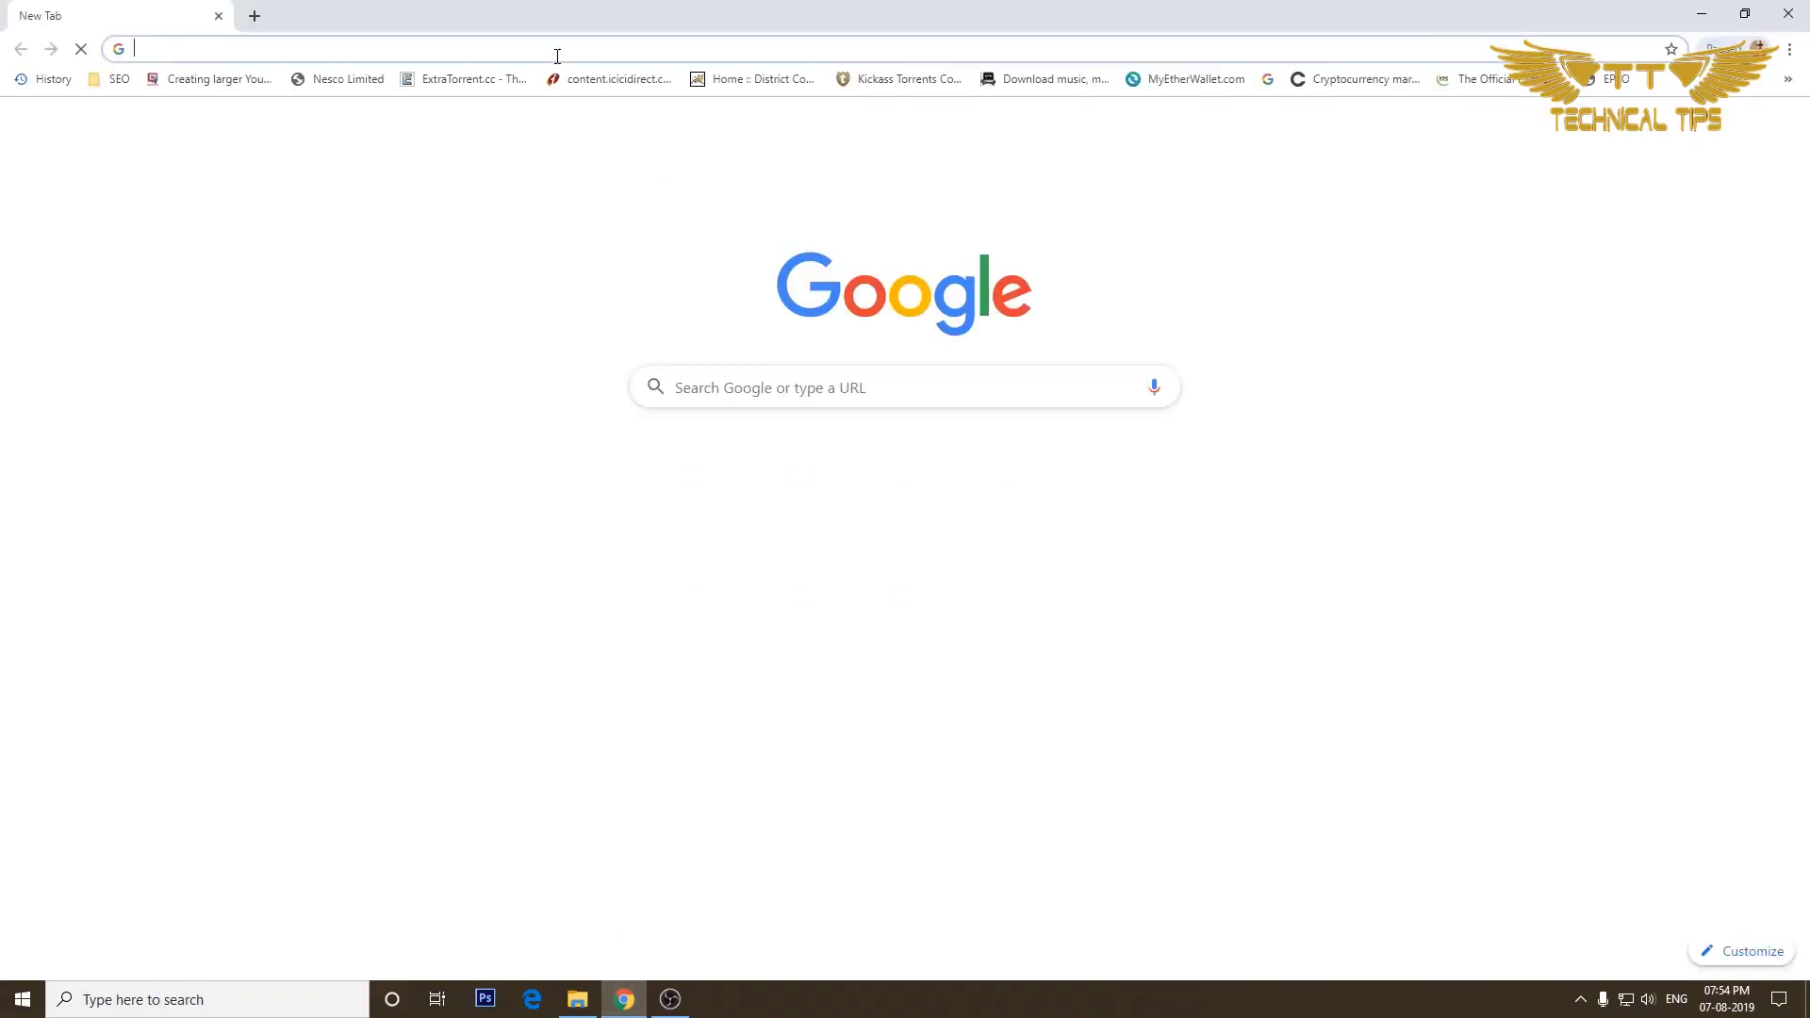
{"action": "type", "text": "facebook.com"}
{"action": "key", "text": "Return"}
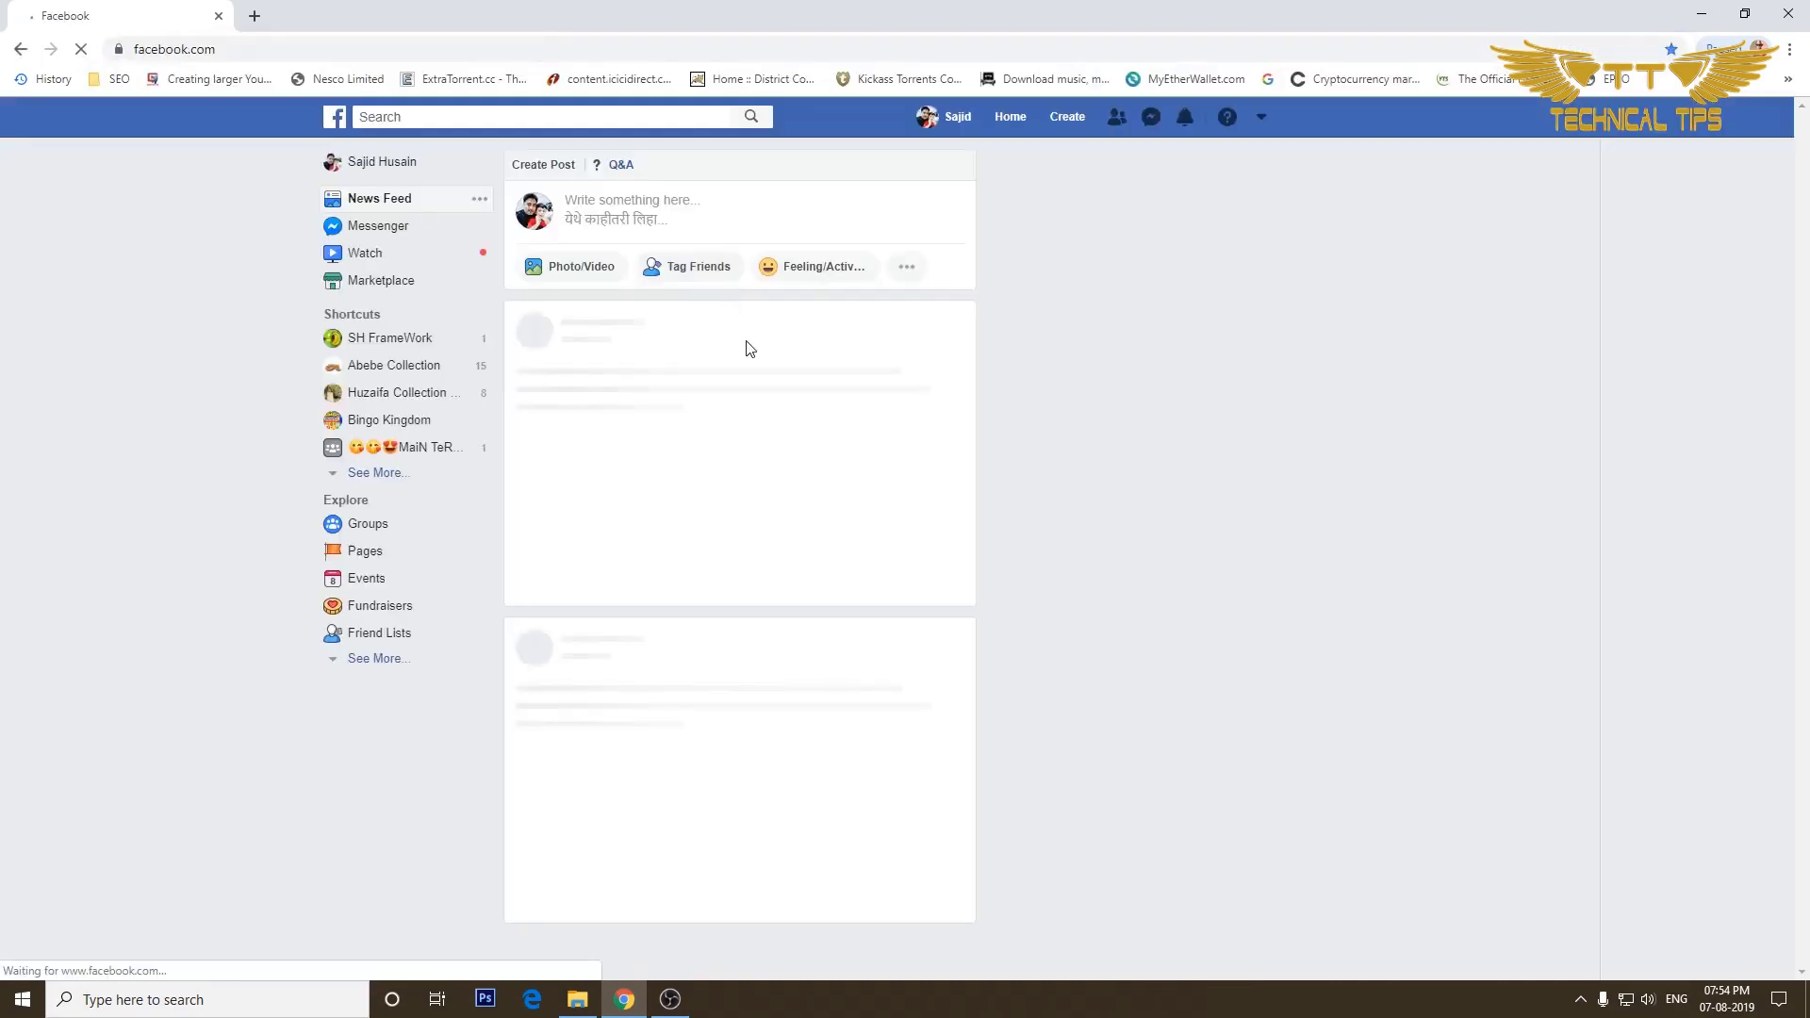
{"action": "scroll", "coordinate": [794, 408], "scroll_direction": "down", "scroll_amount": 6}
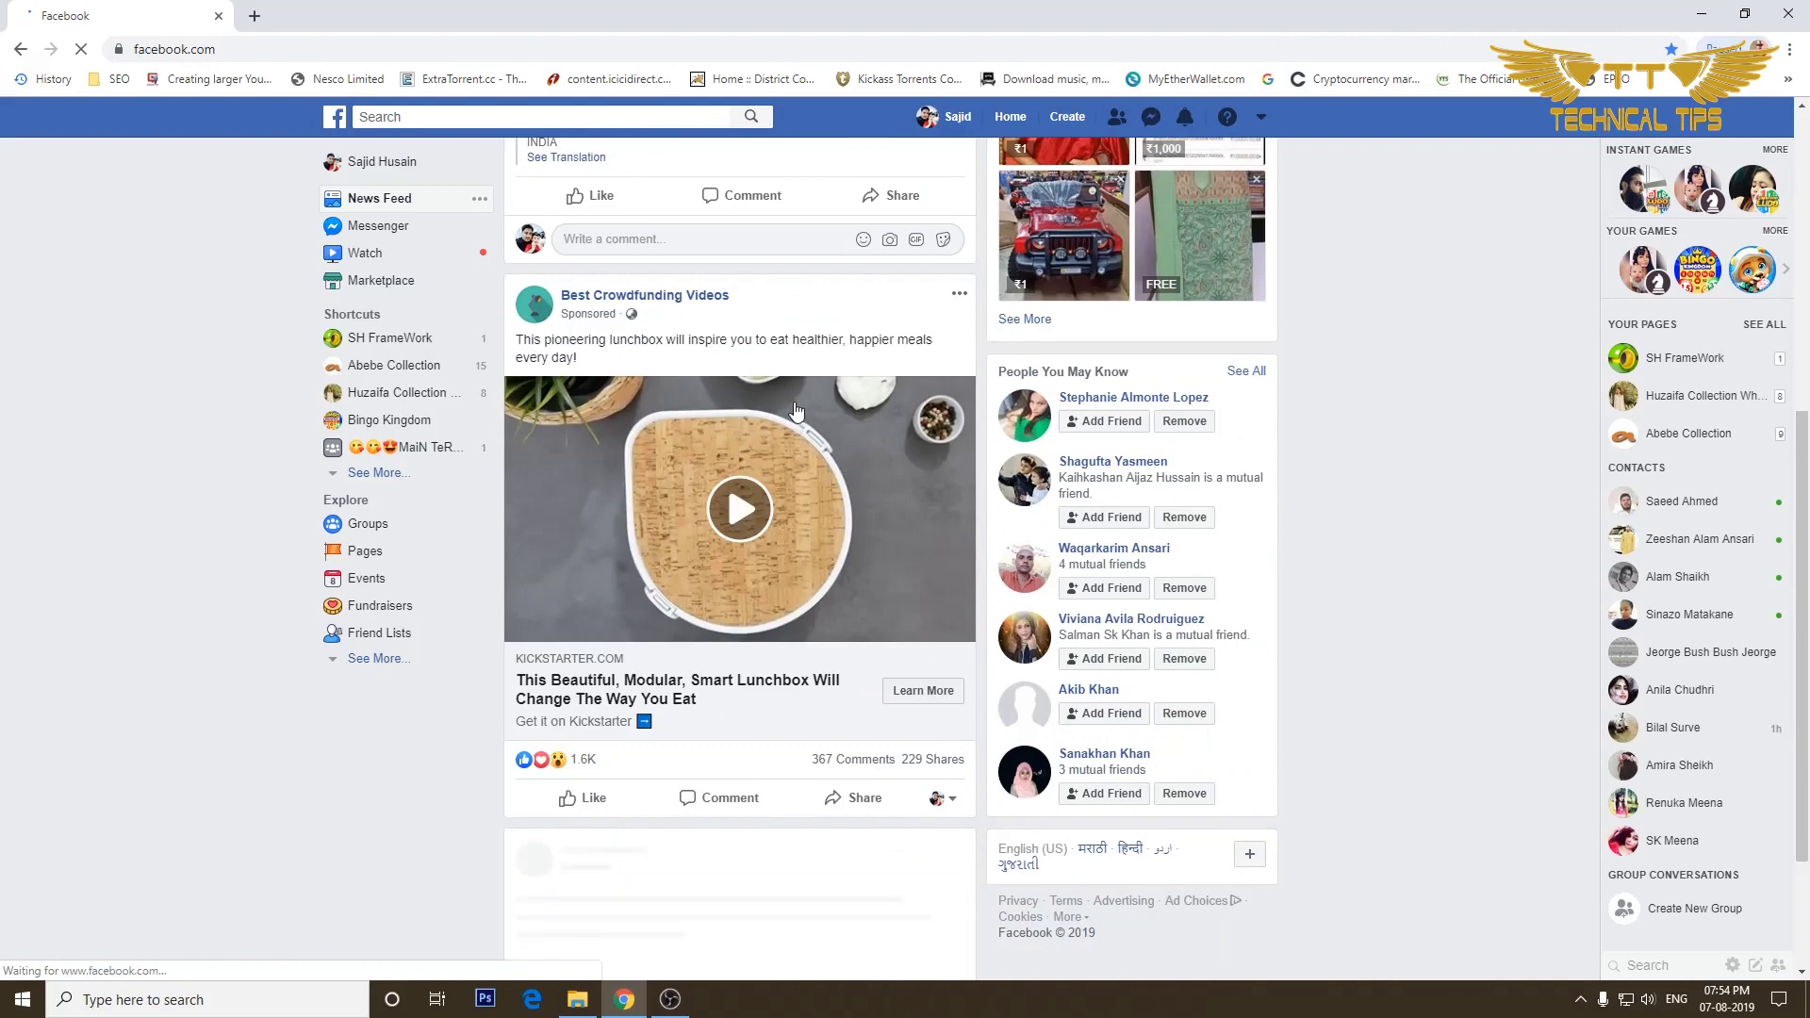
{"action": "scroll", "coordinate": [795, 409], "scroll_direction": "down", "scroll_amount": 6}
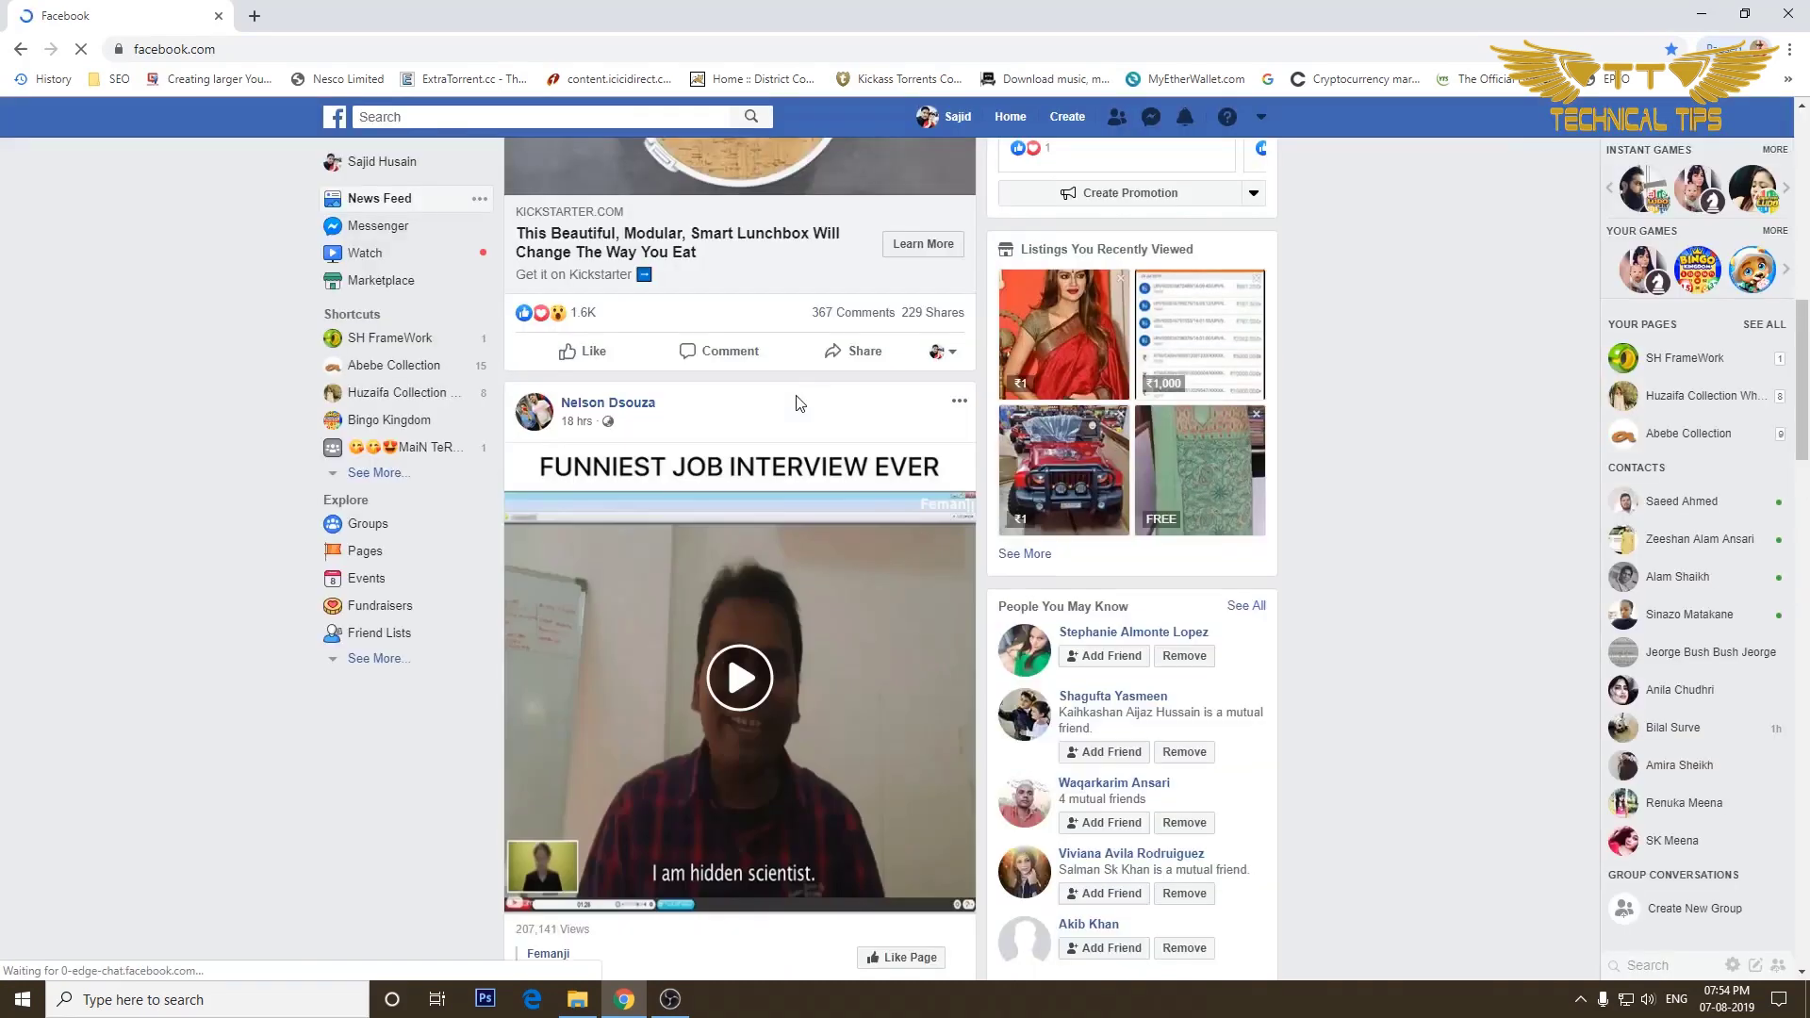
{"action": "scroll", "coordinate": [797, 402], "scroll_direction": "down", "scroll_amount": 10}
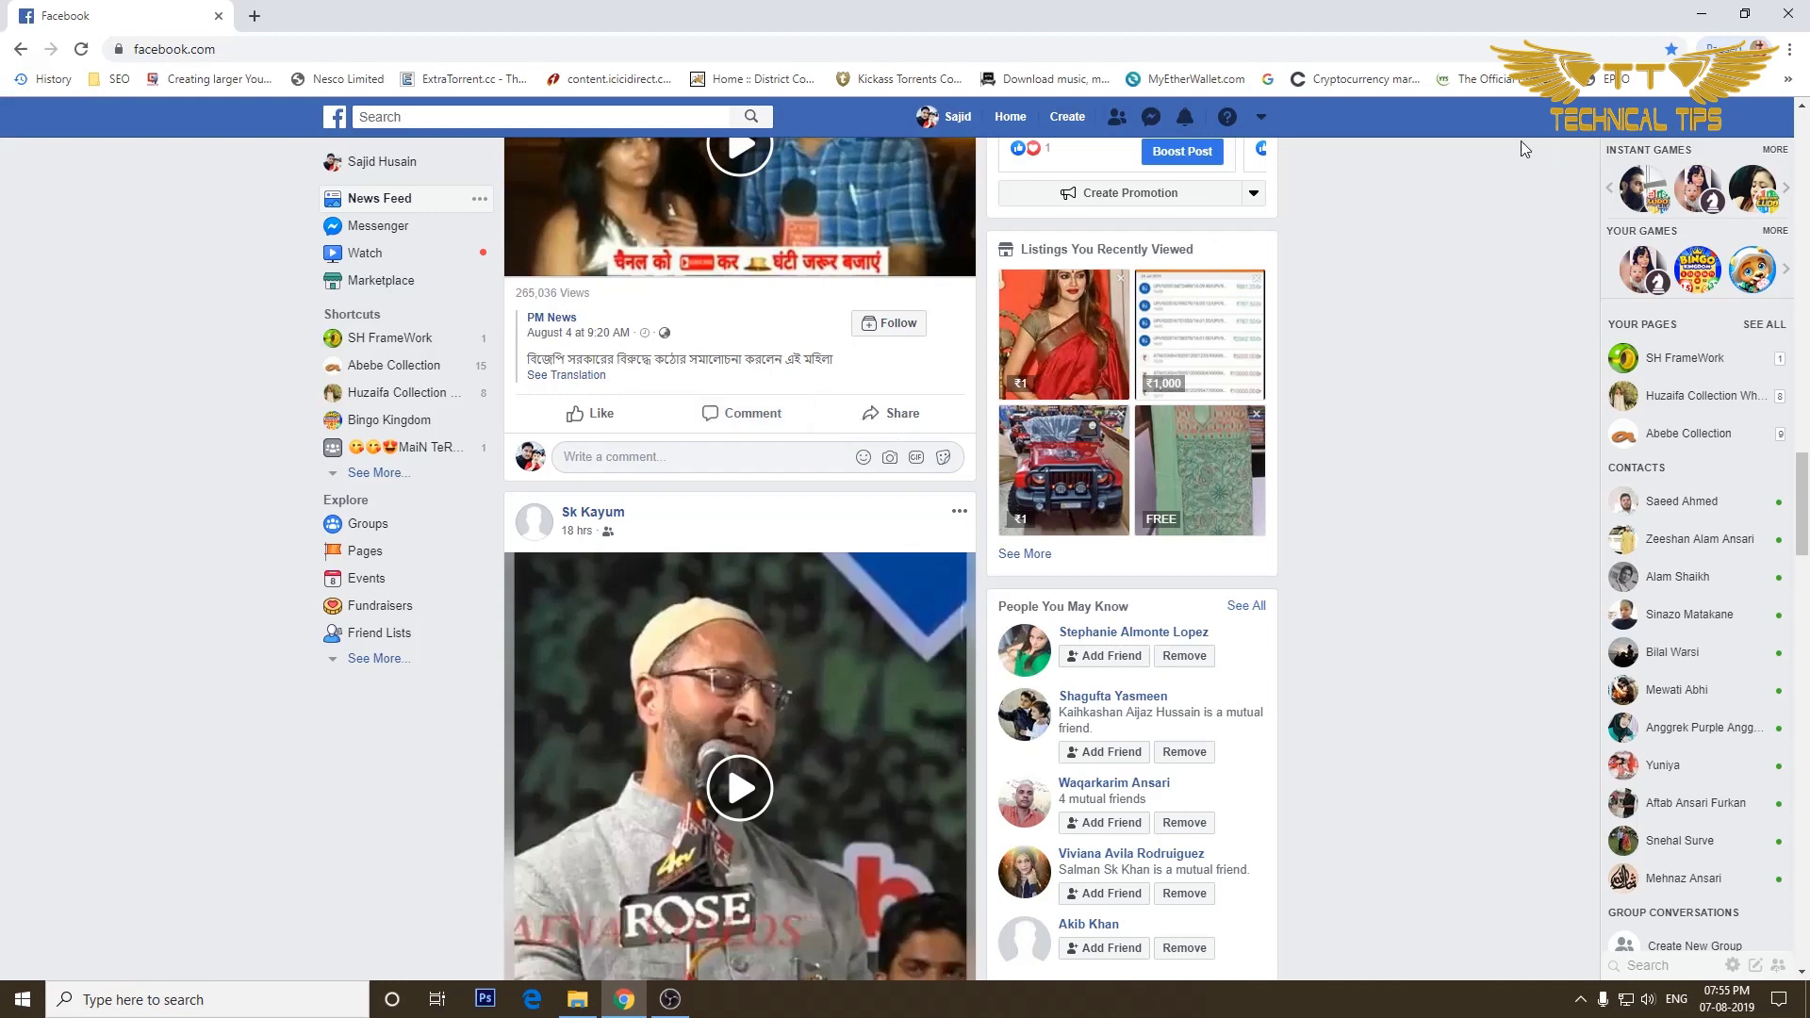
Open the browser settings and expand the advanced options to reach the System section
{"action": "left_click", "coordinate": [1788, 58]}
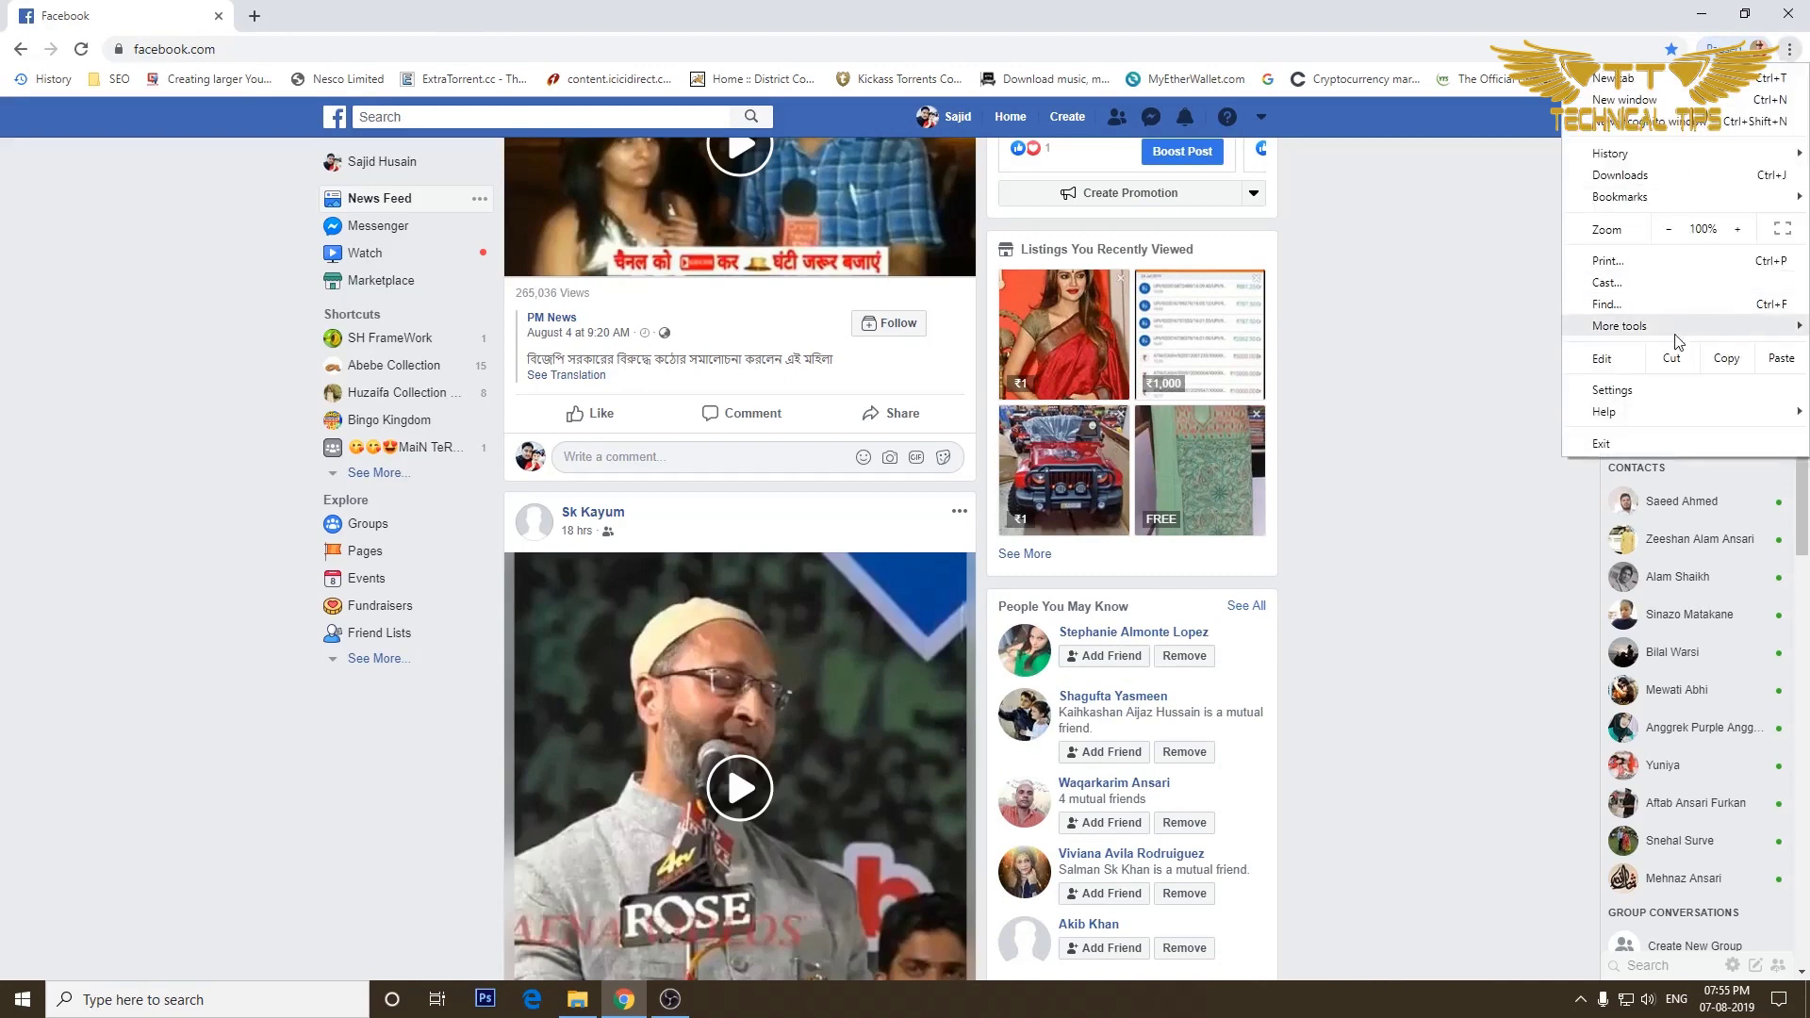
{"action": "left_click", "coordinate": [1631, 396]}
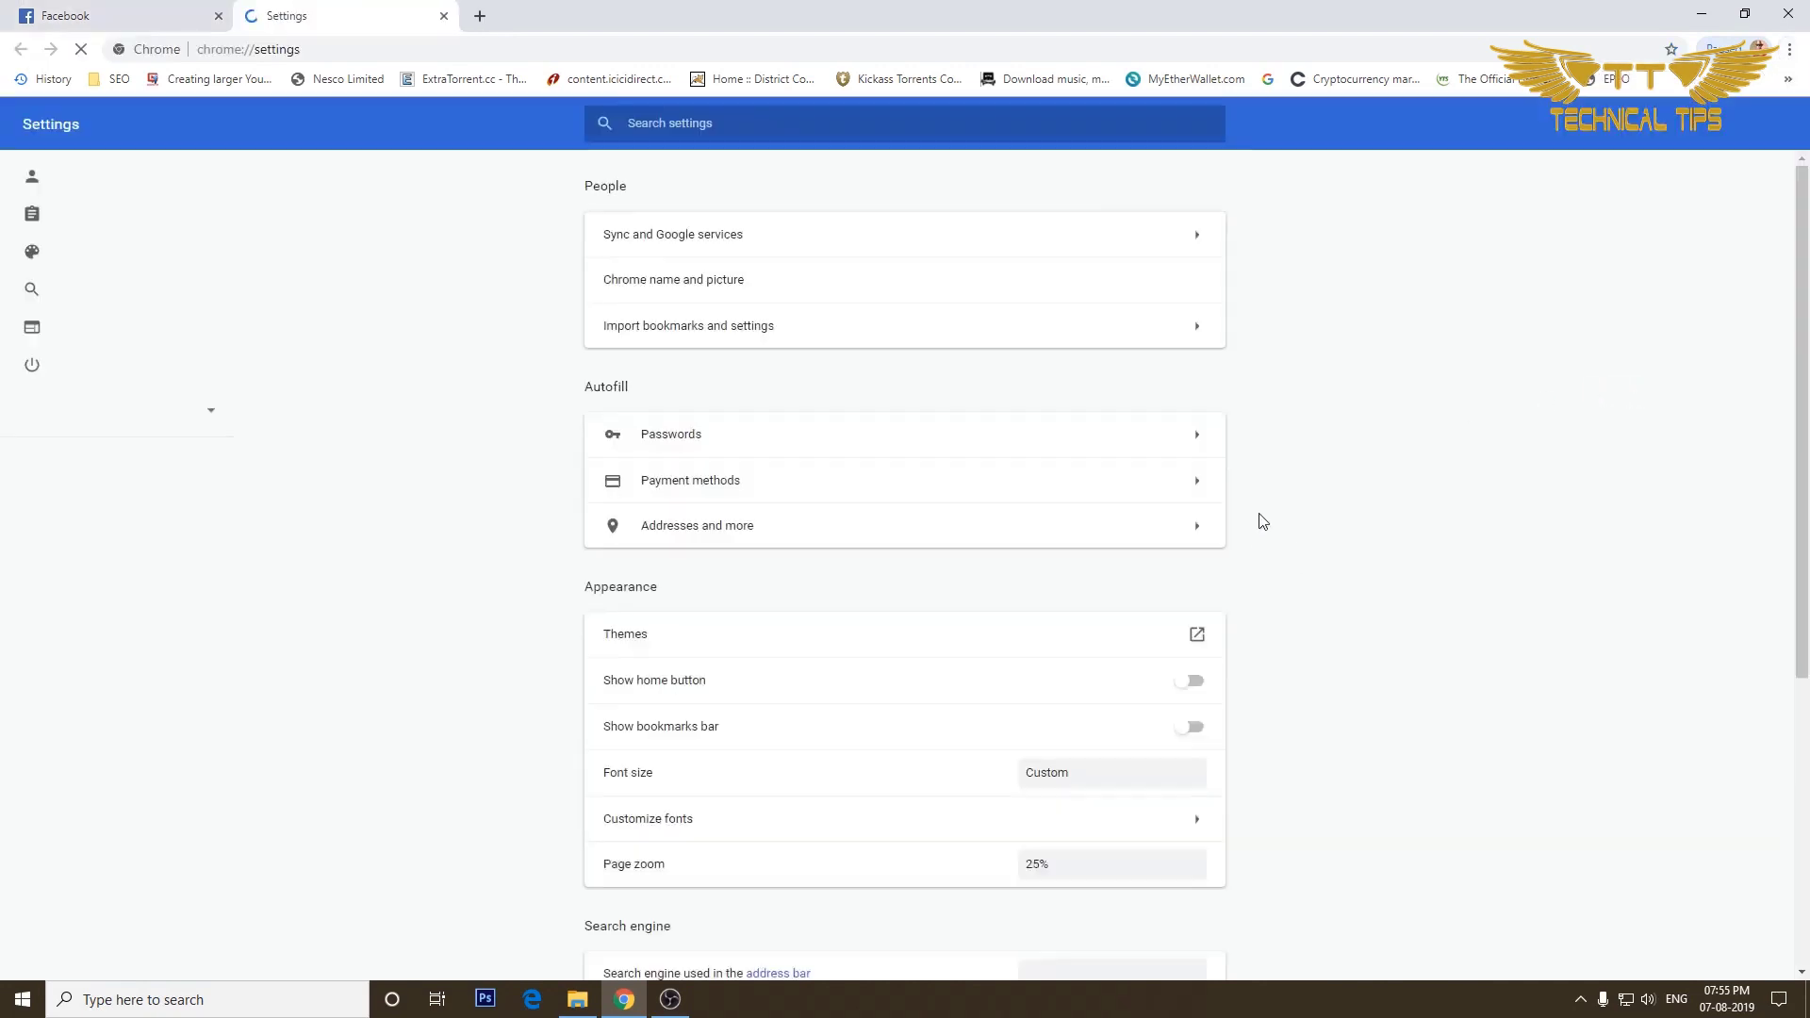
{"action": "scroll", "coordinate": [987, 683], "scroll_direction": "down", "scroll_amount": 6}
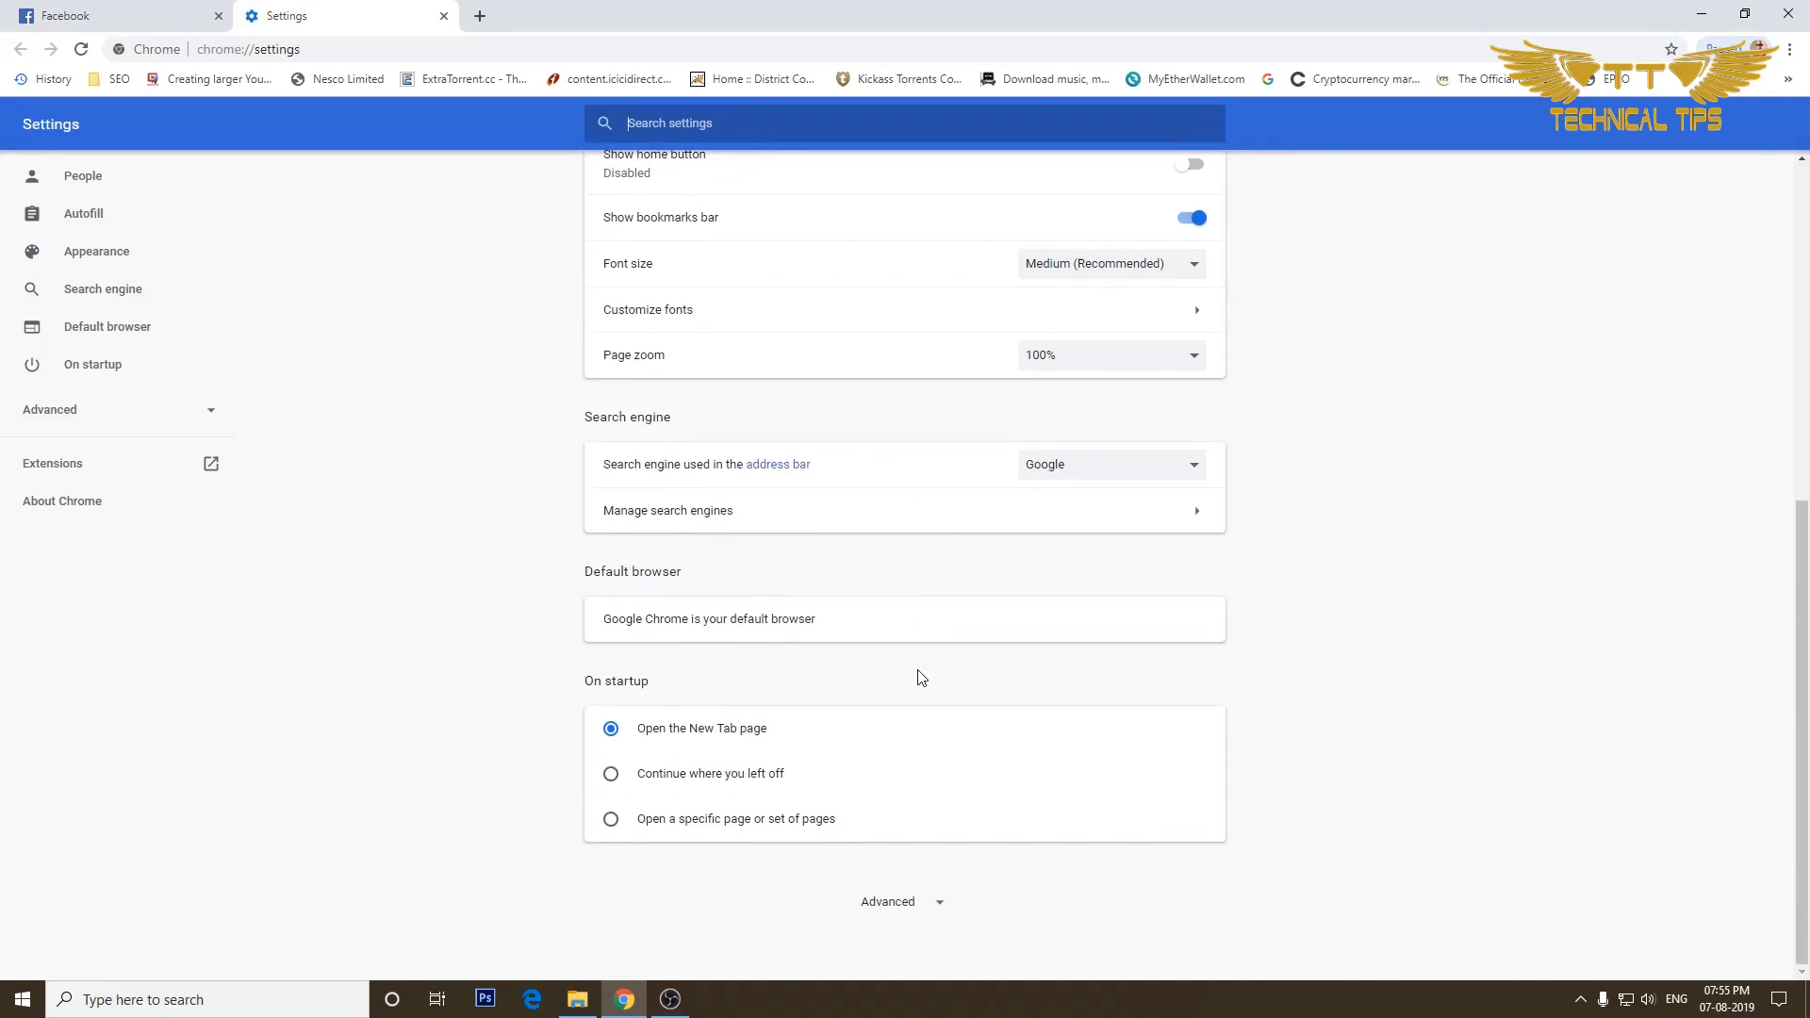
{"action": "left_click", "coordinate": [891, 902]}
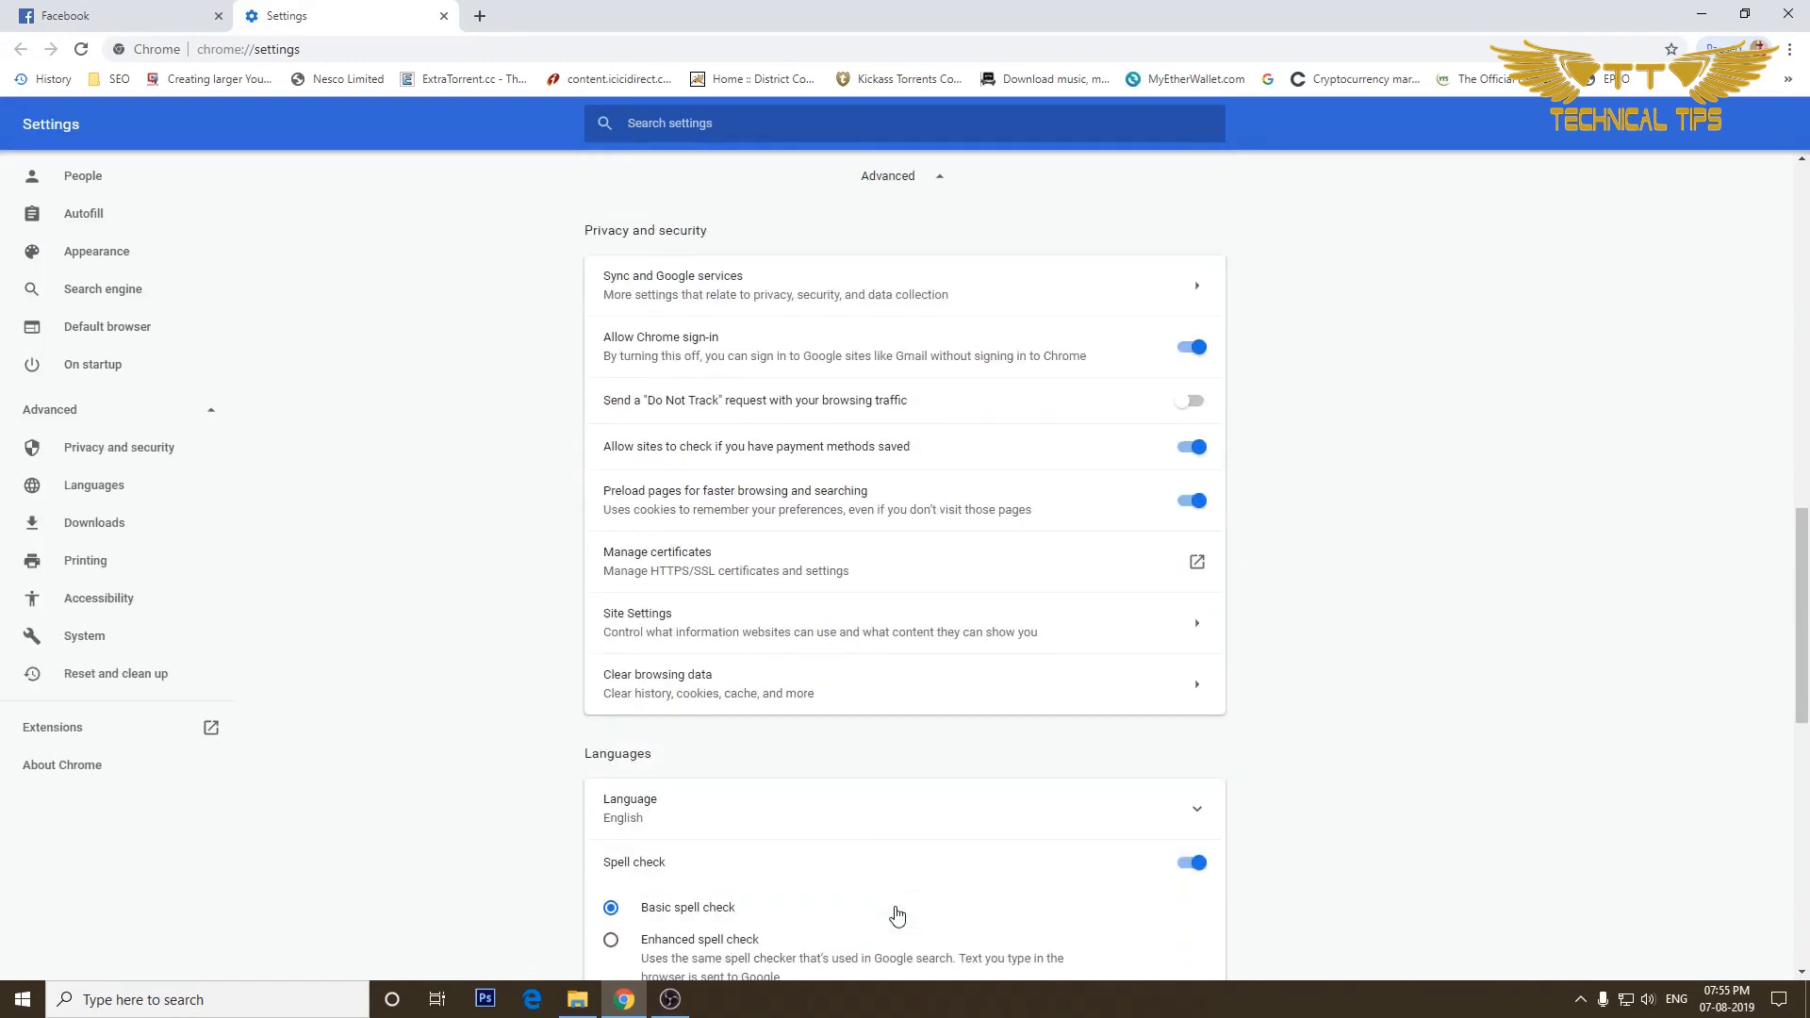
{"action": "scroll", "coordinate": [890, 903], "scroll_direction": "down", "scroll_amount": 7}
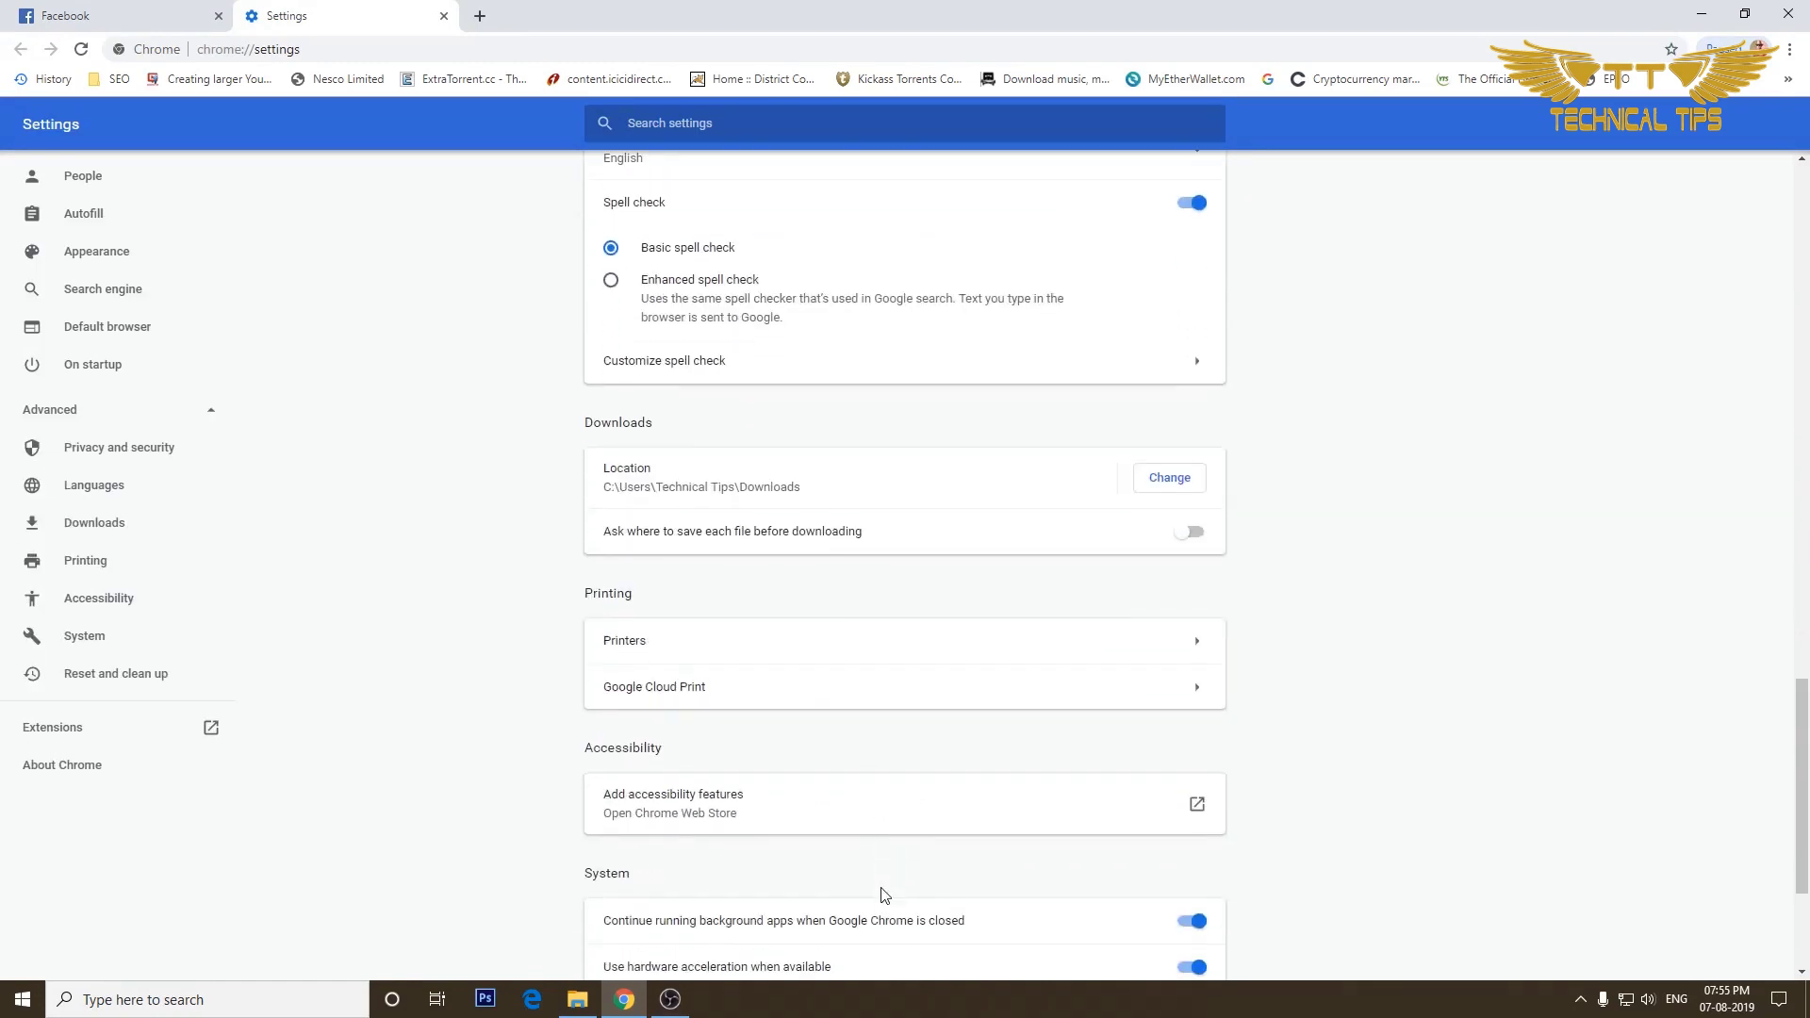
{"action": "scroll", "coordinate": [884, 895], "scroll_direction": "down", "scroll_amount": 3}
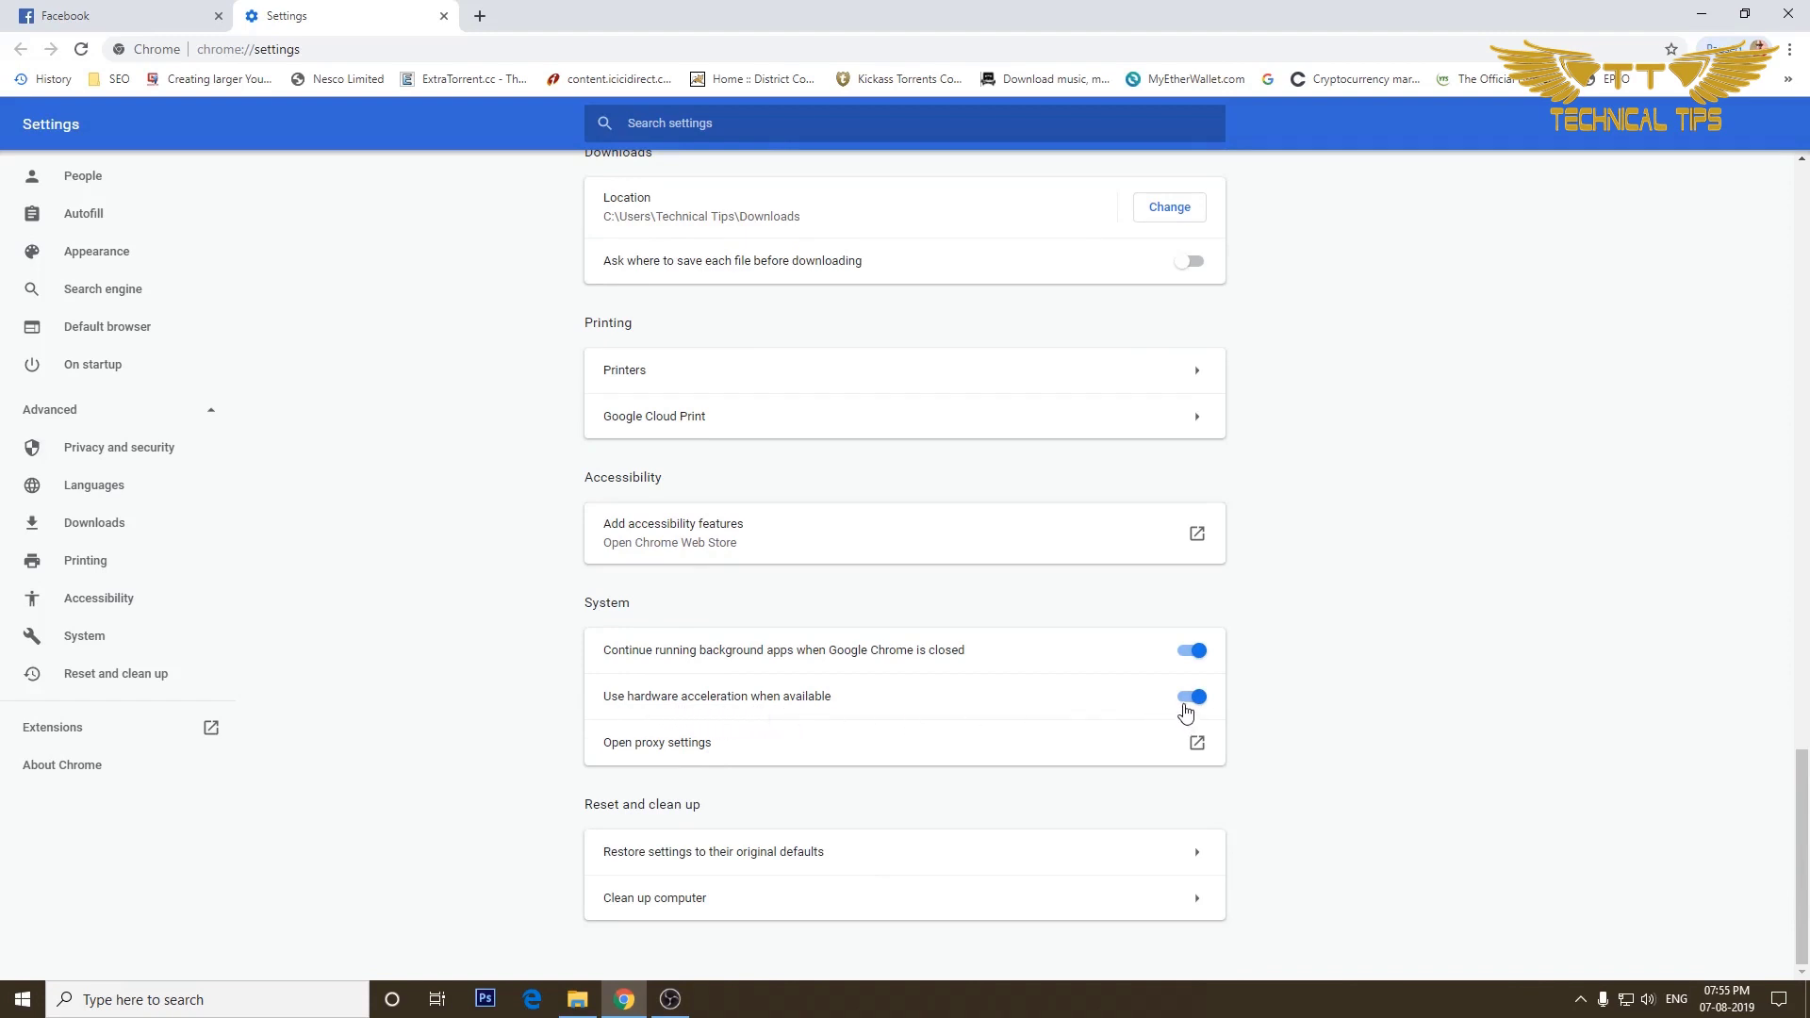
Try switching "Use hardware acceleration when available" off, and switch it back on
{"action": "left_click", "coordinate": [1188, 699]}
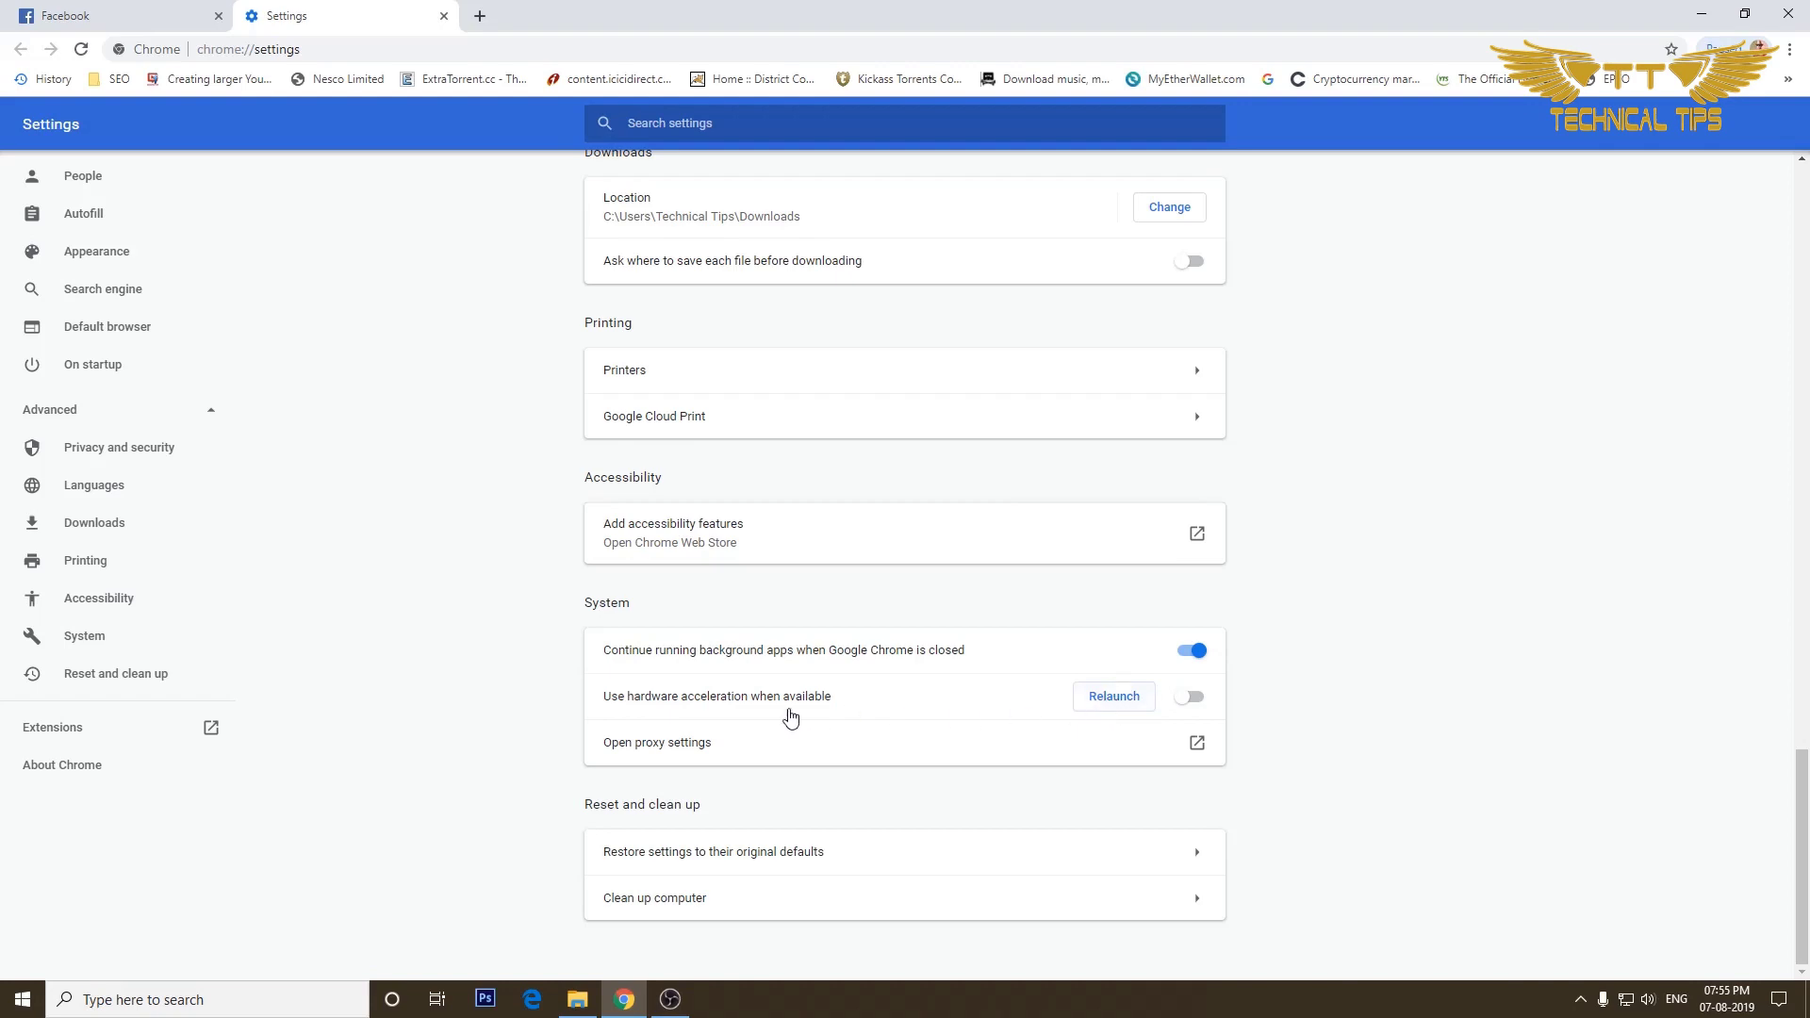
{"action": "left_click", "coordinate": [1189, 697]}
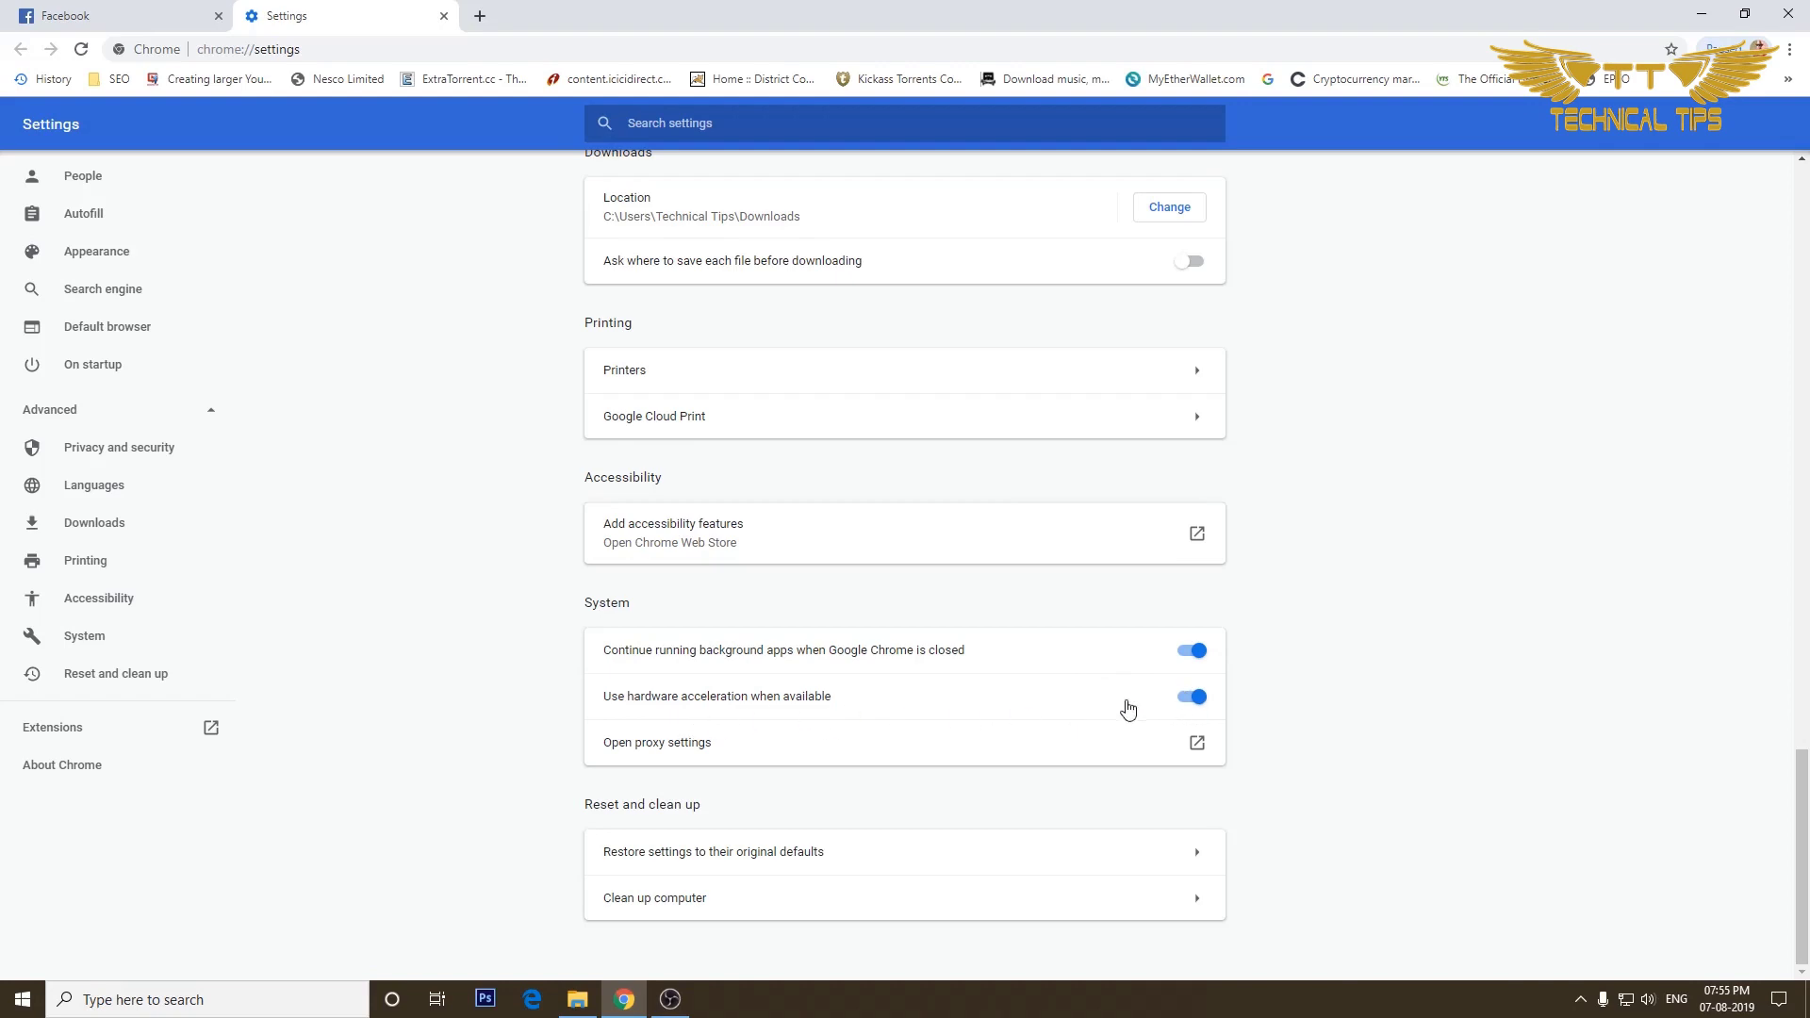
Search the browser settings for "hard" to find the hardware acceleration option
{"action": "scroll", "coordinate": [1089, 724], "scroll_direction": "up", "scroll_amount": 6}
{"action": "scroll", "coordinate": [1093, 727], "scroll_direction": "up", "scroll_amount": 20}
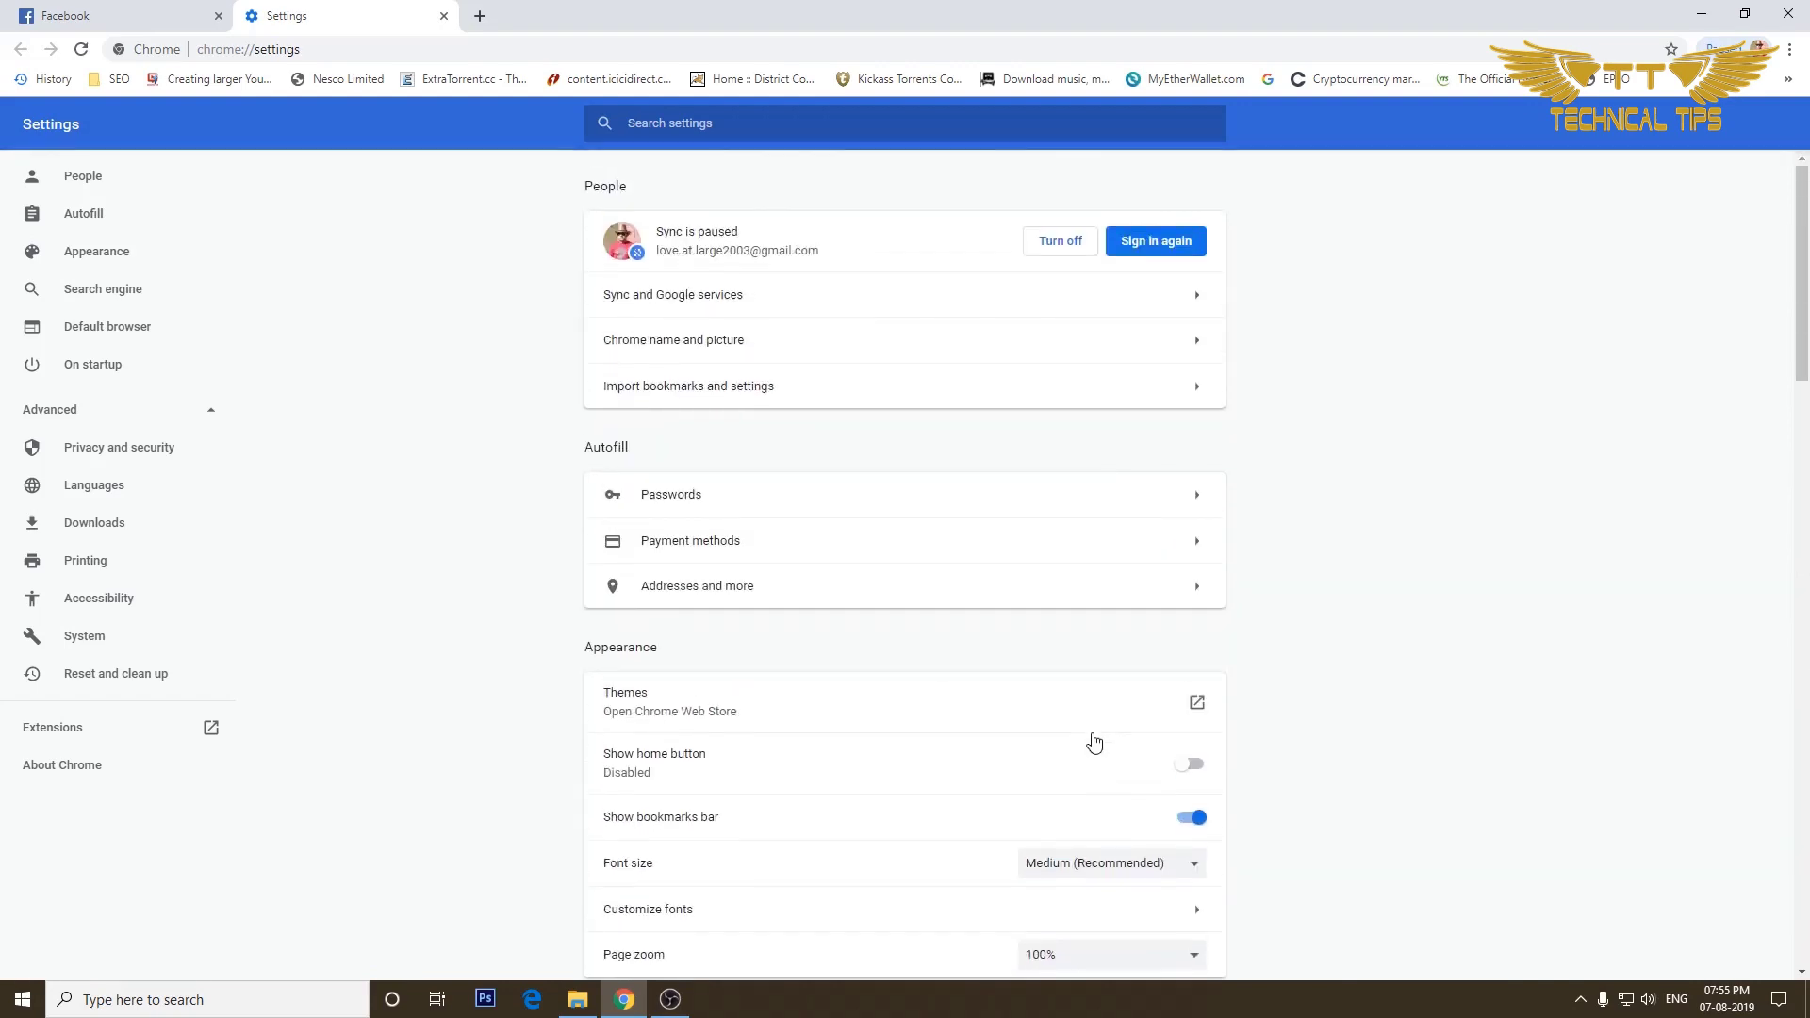
{"action": "left_click", "coordinate": [698, 123]}
{"action": "type", "text": "har"}
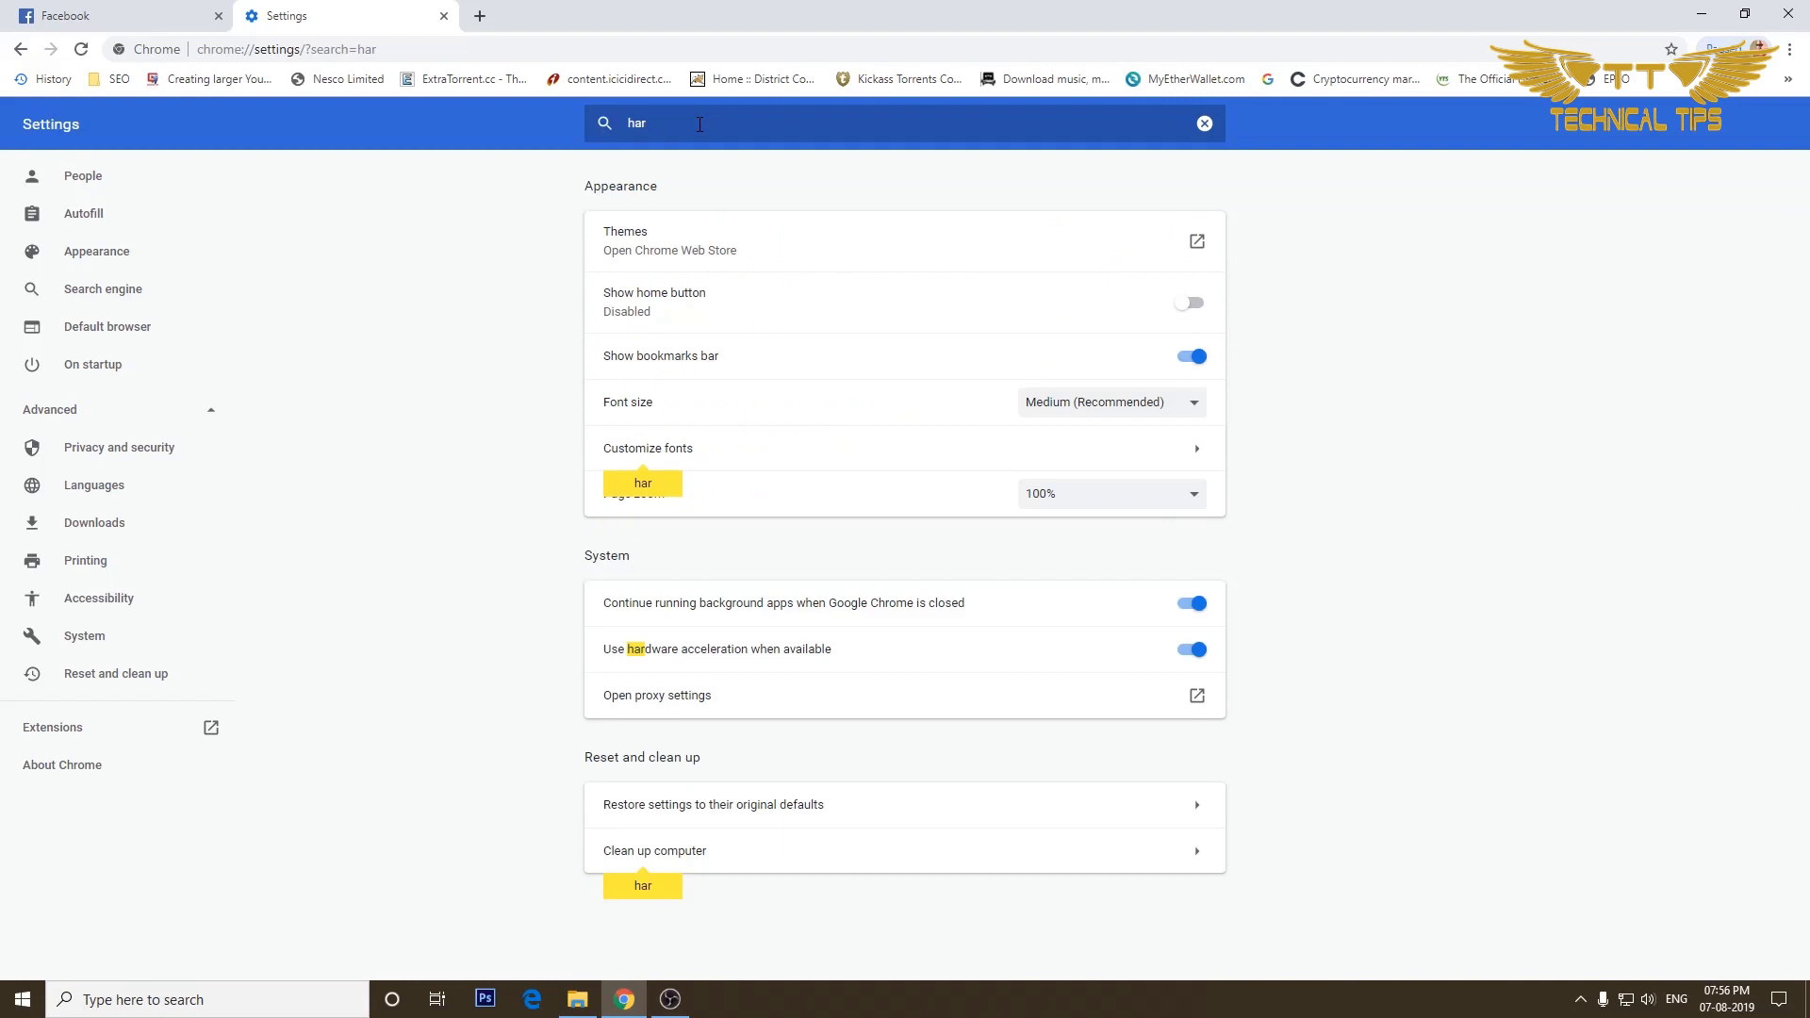
{"action": "type", "text": "d"}
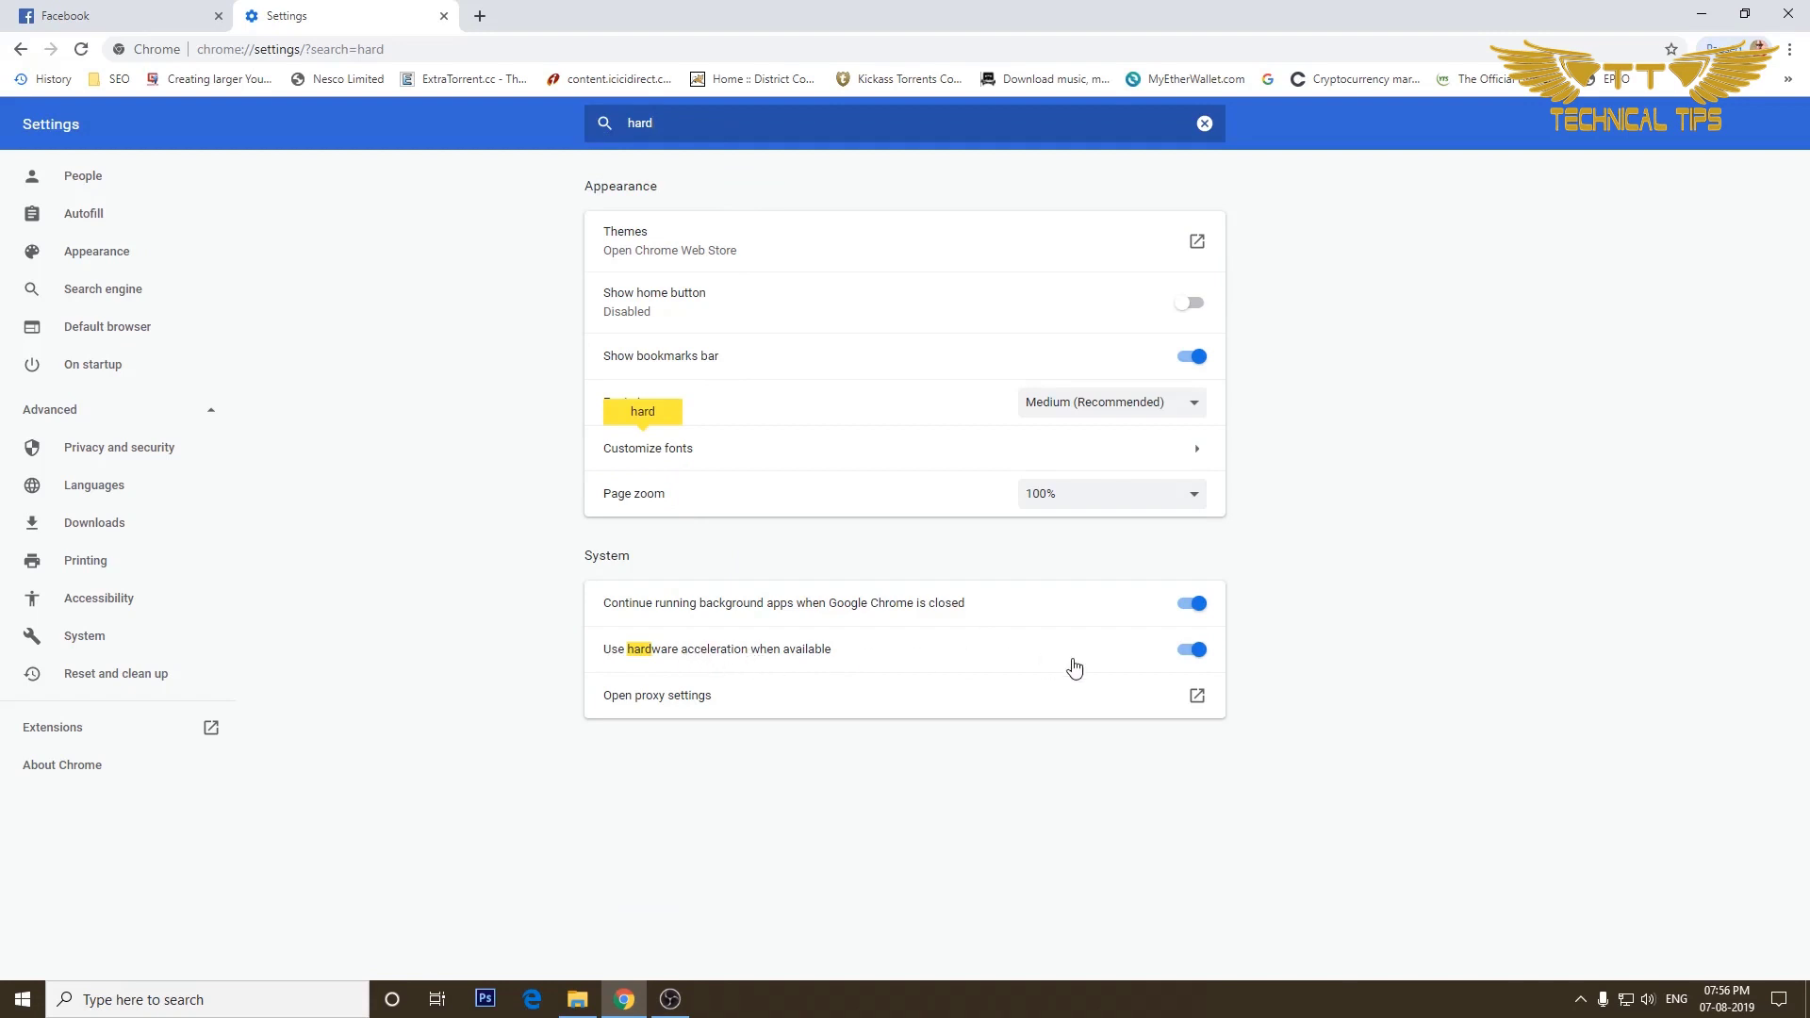
Turn off "Use hardware acceleration when available" with a browser relaunch, and close the settings page
{"action": "left_click", "coordinate": [1189, 649]}
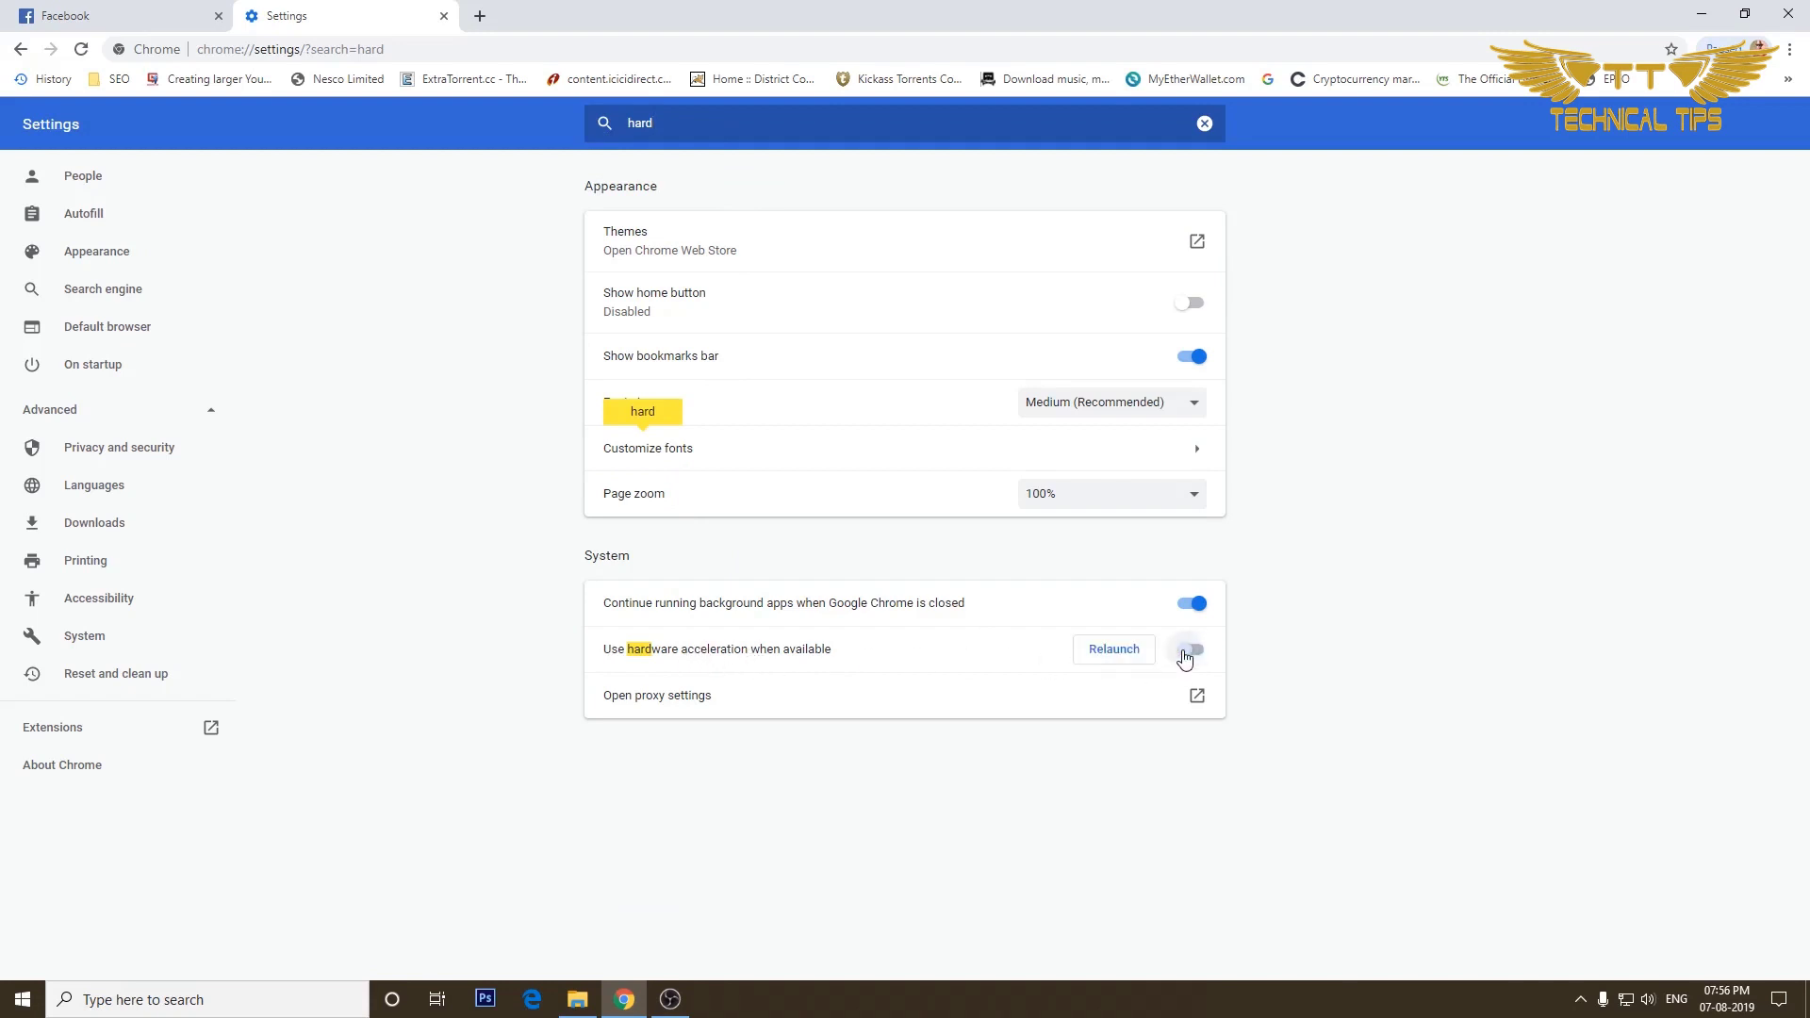
{"action": "left_click", "coordinate": [1116, 660]}
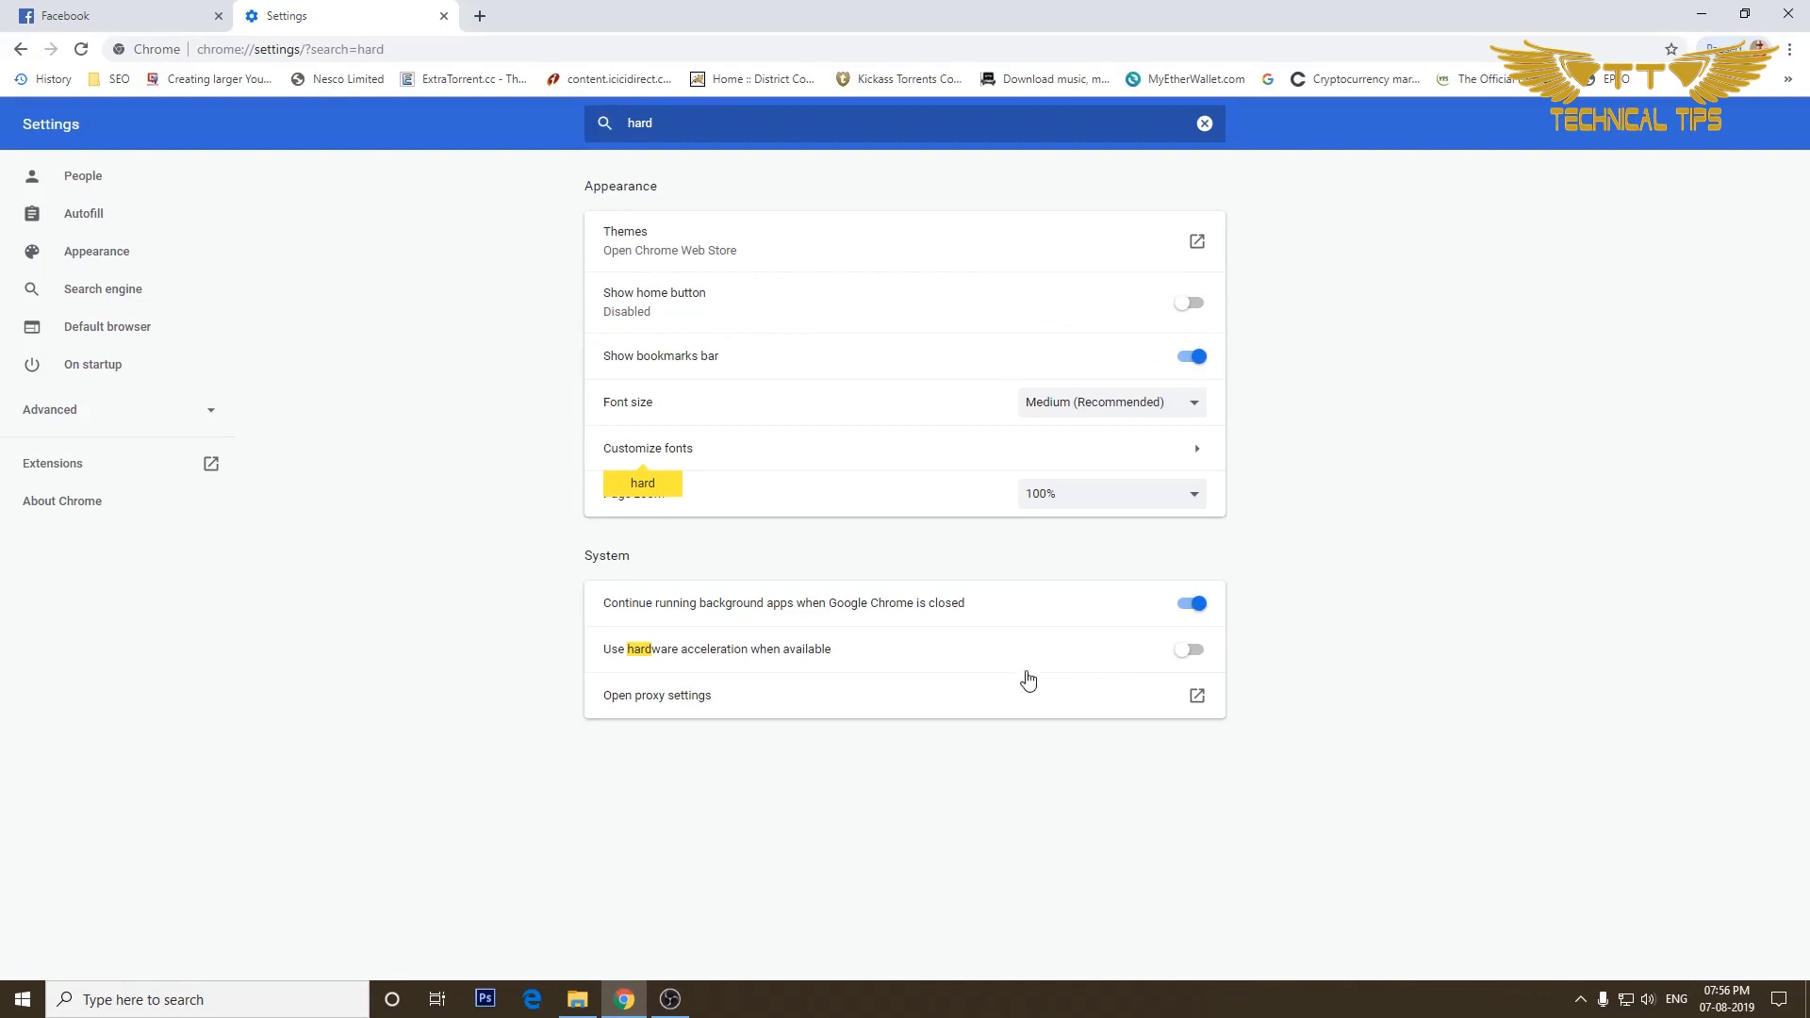
{"action": "left_click", "coordinate": [444, 17]}
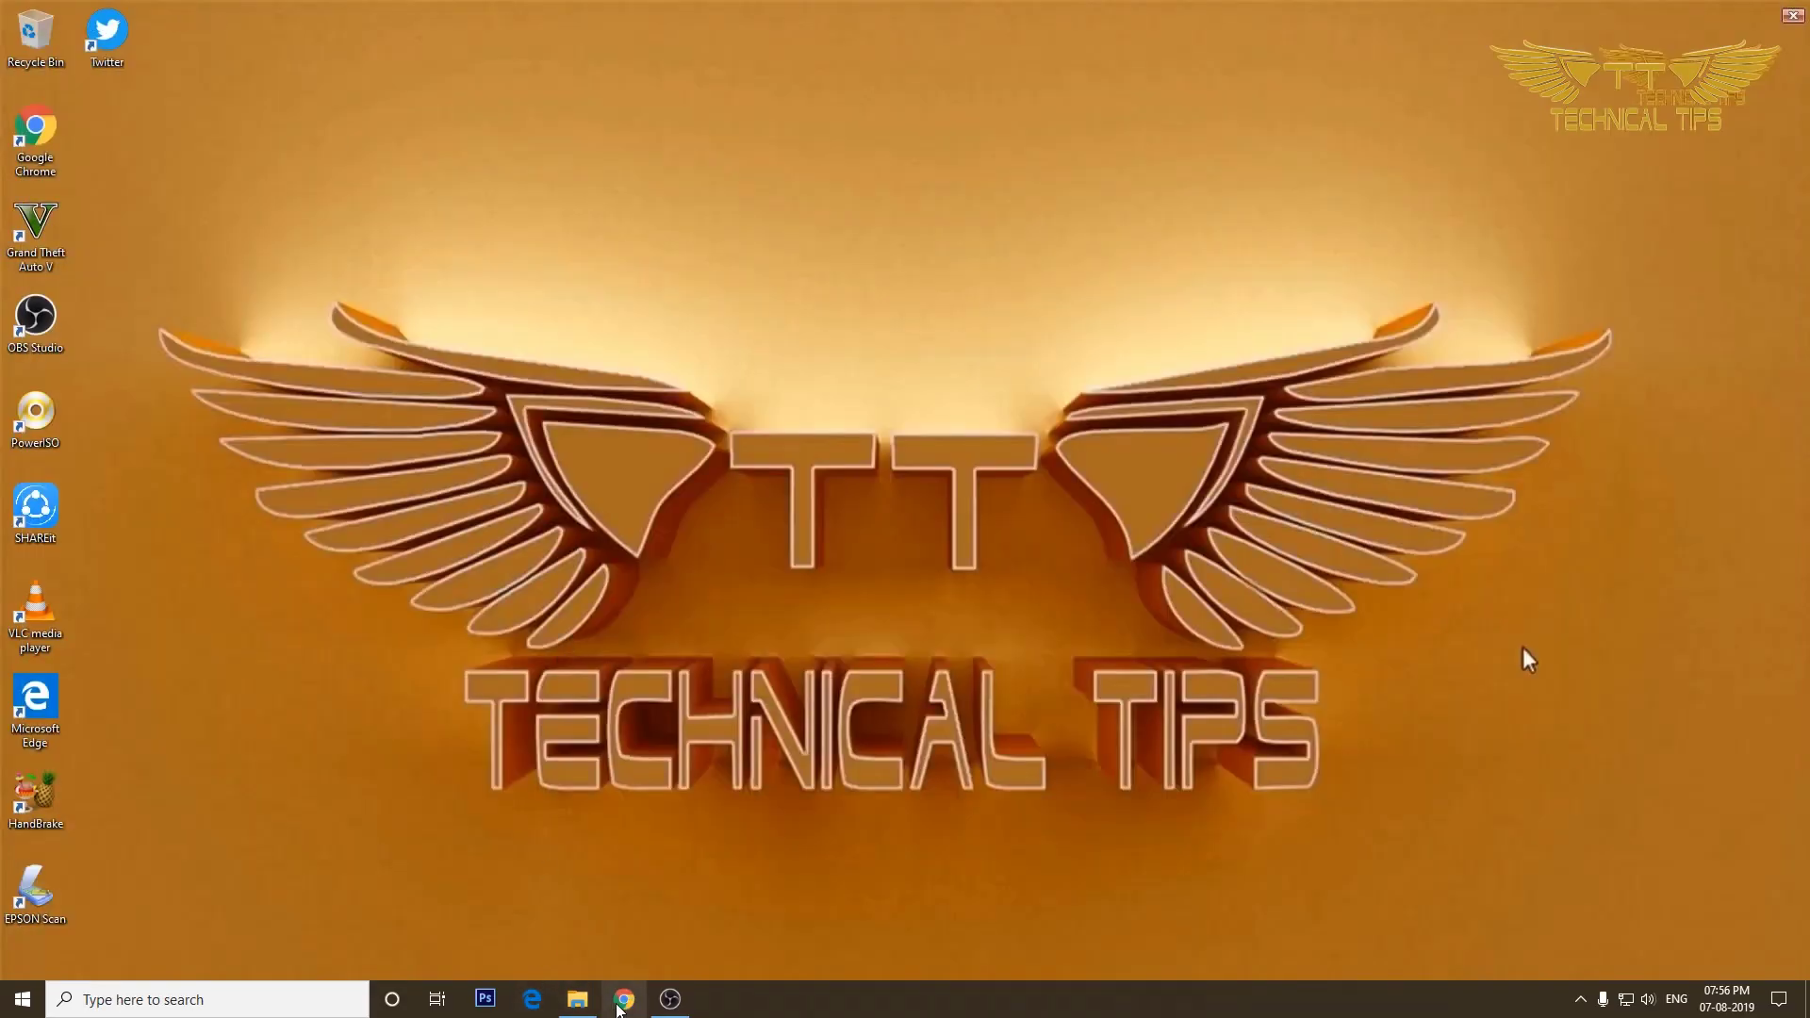
Reopen Chrome, load Facebook from its new tab shortcut, and check how the news feed videos play
{"action": "left_click", "coordinate": [618, 1006]}
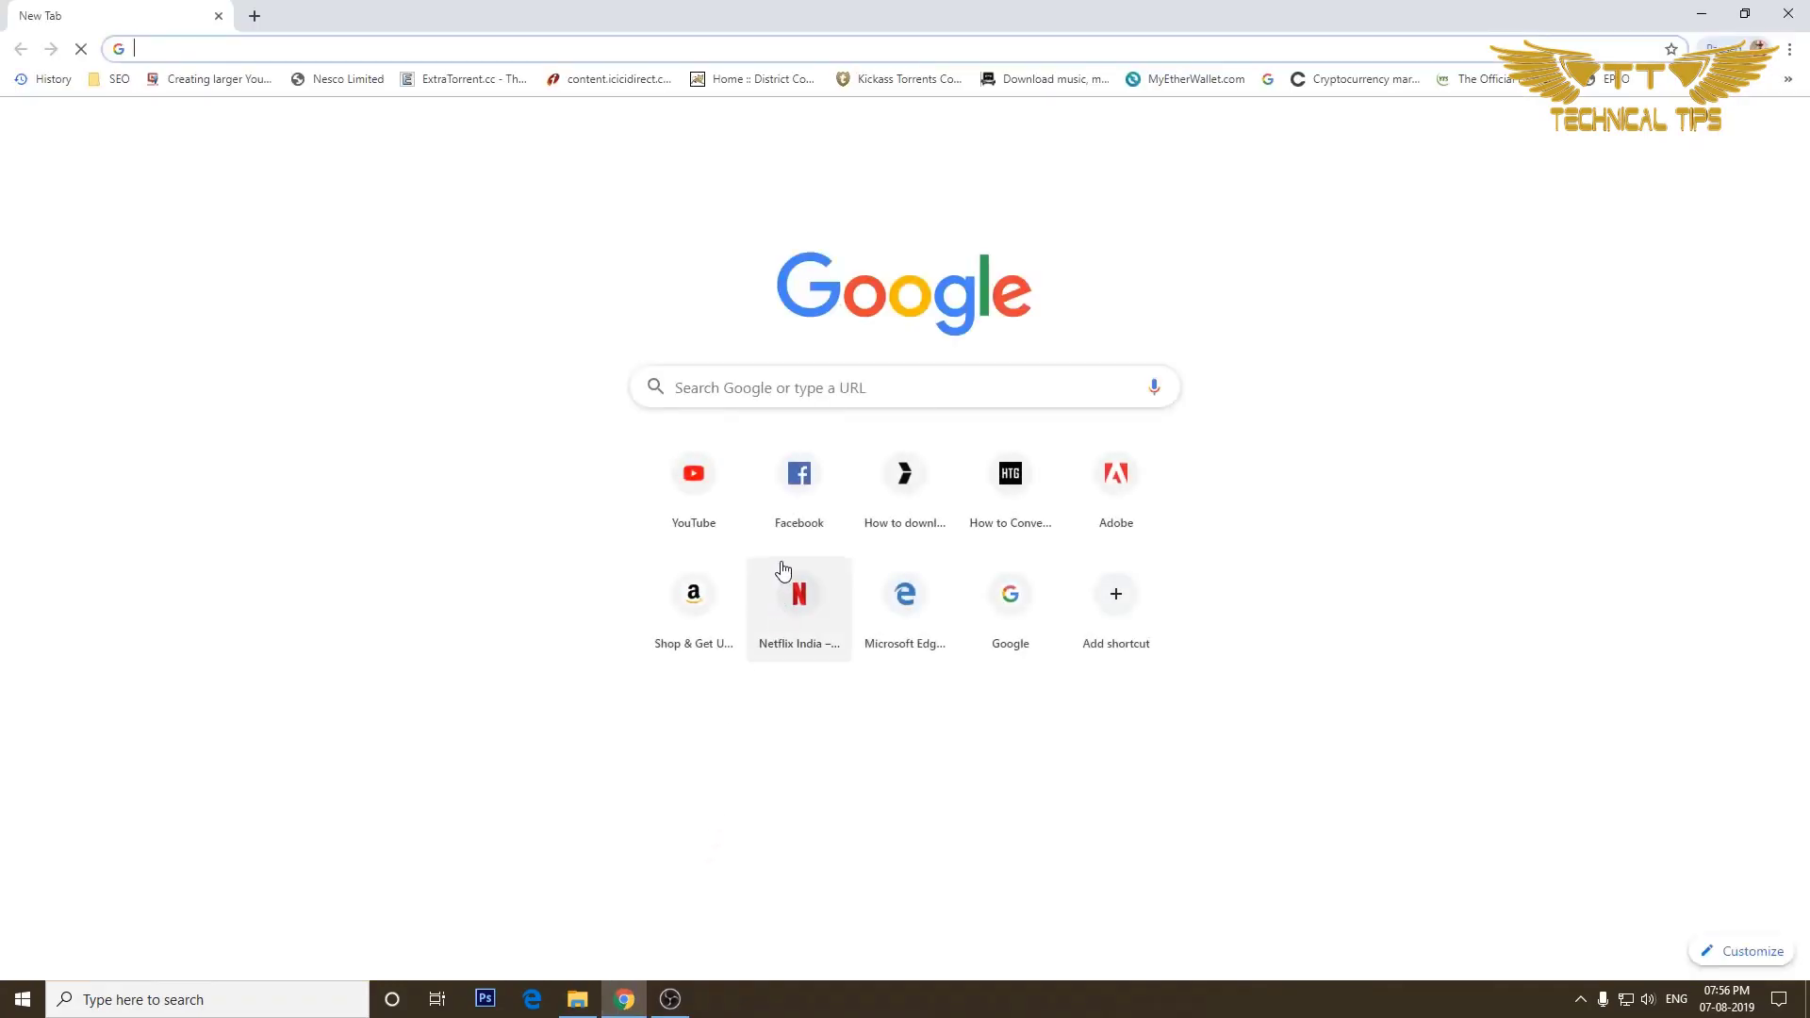
{"action": "left_click", "coordinate": [811, 477]}
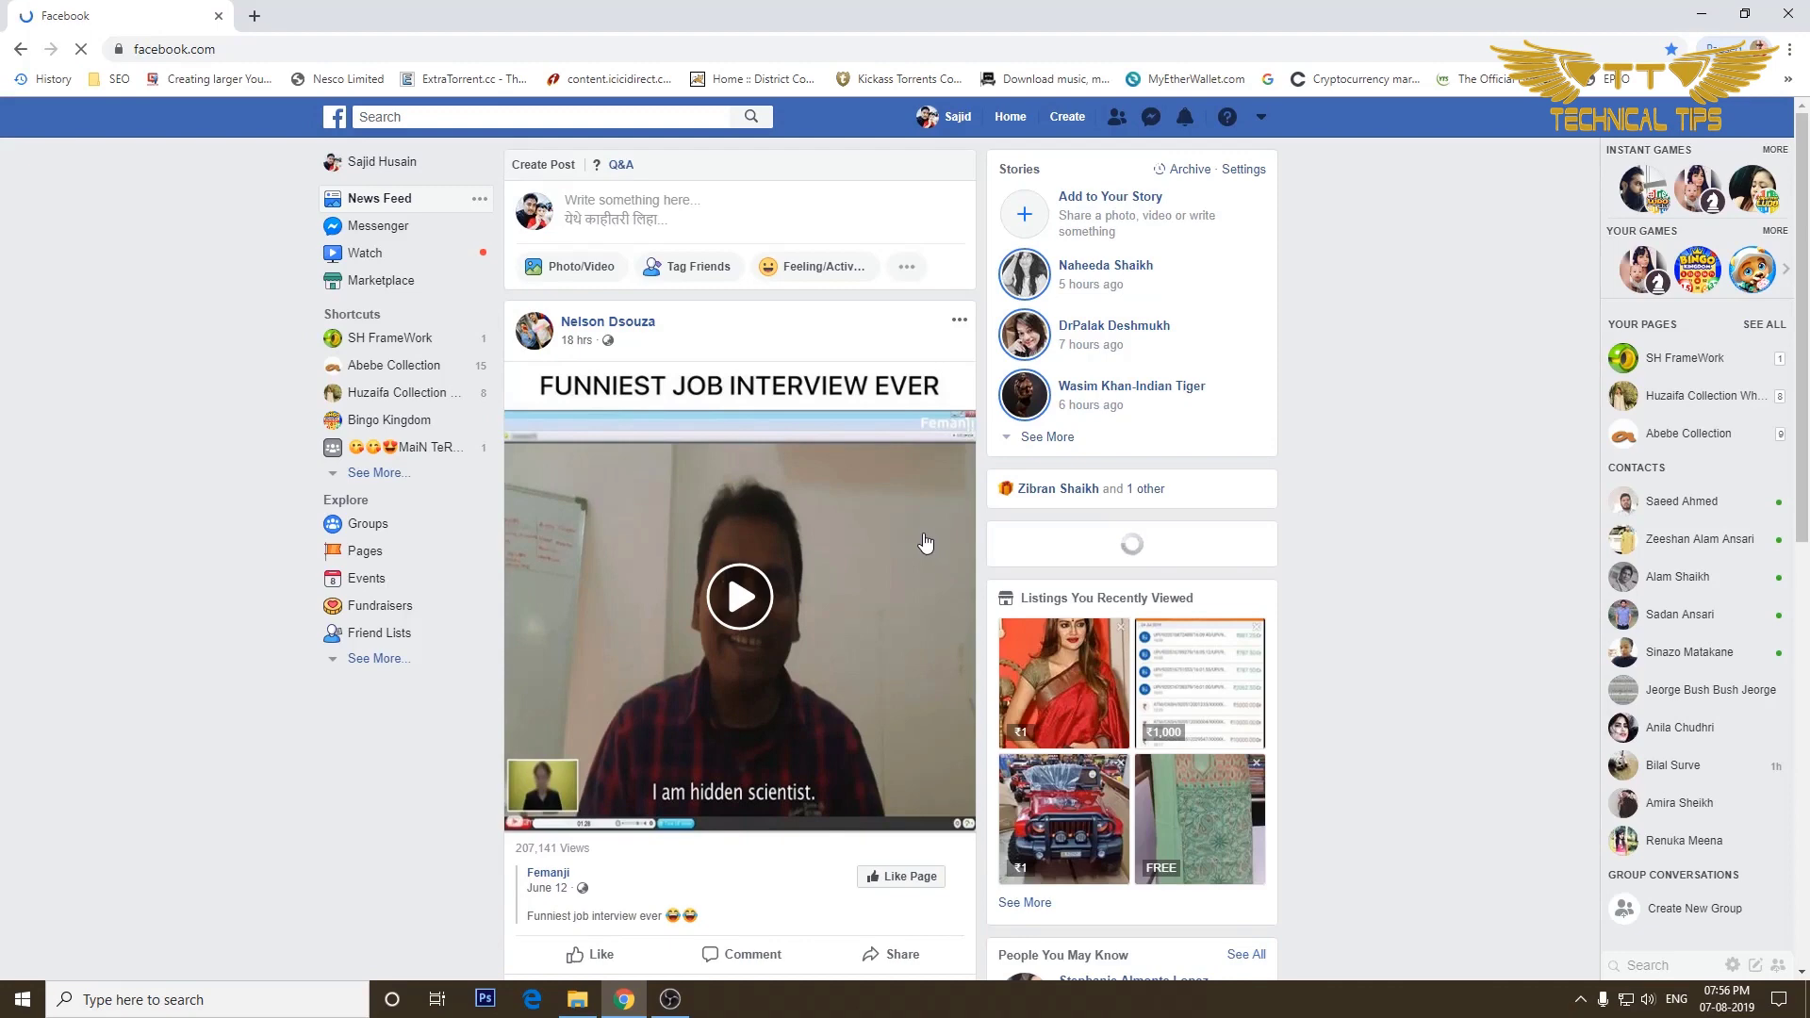
{"action": "scroll", "coordinate": [924, 543], "scroll_direction": "down", "scroll_amount": 10}
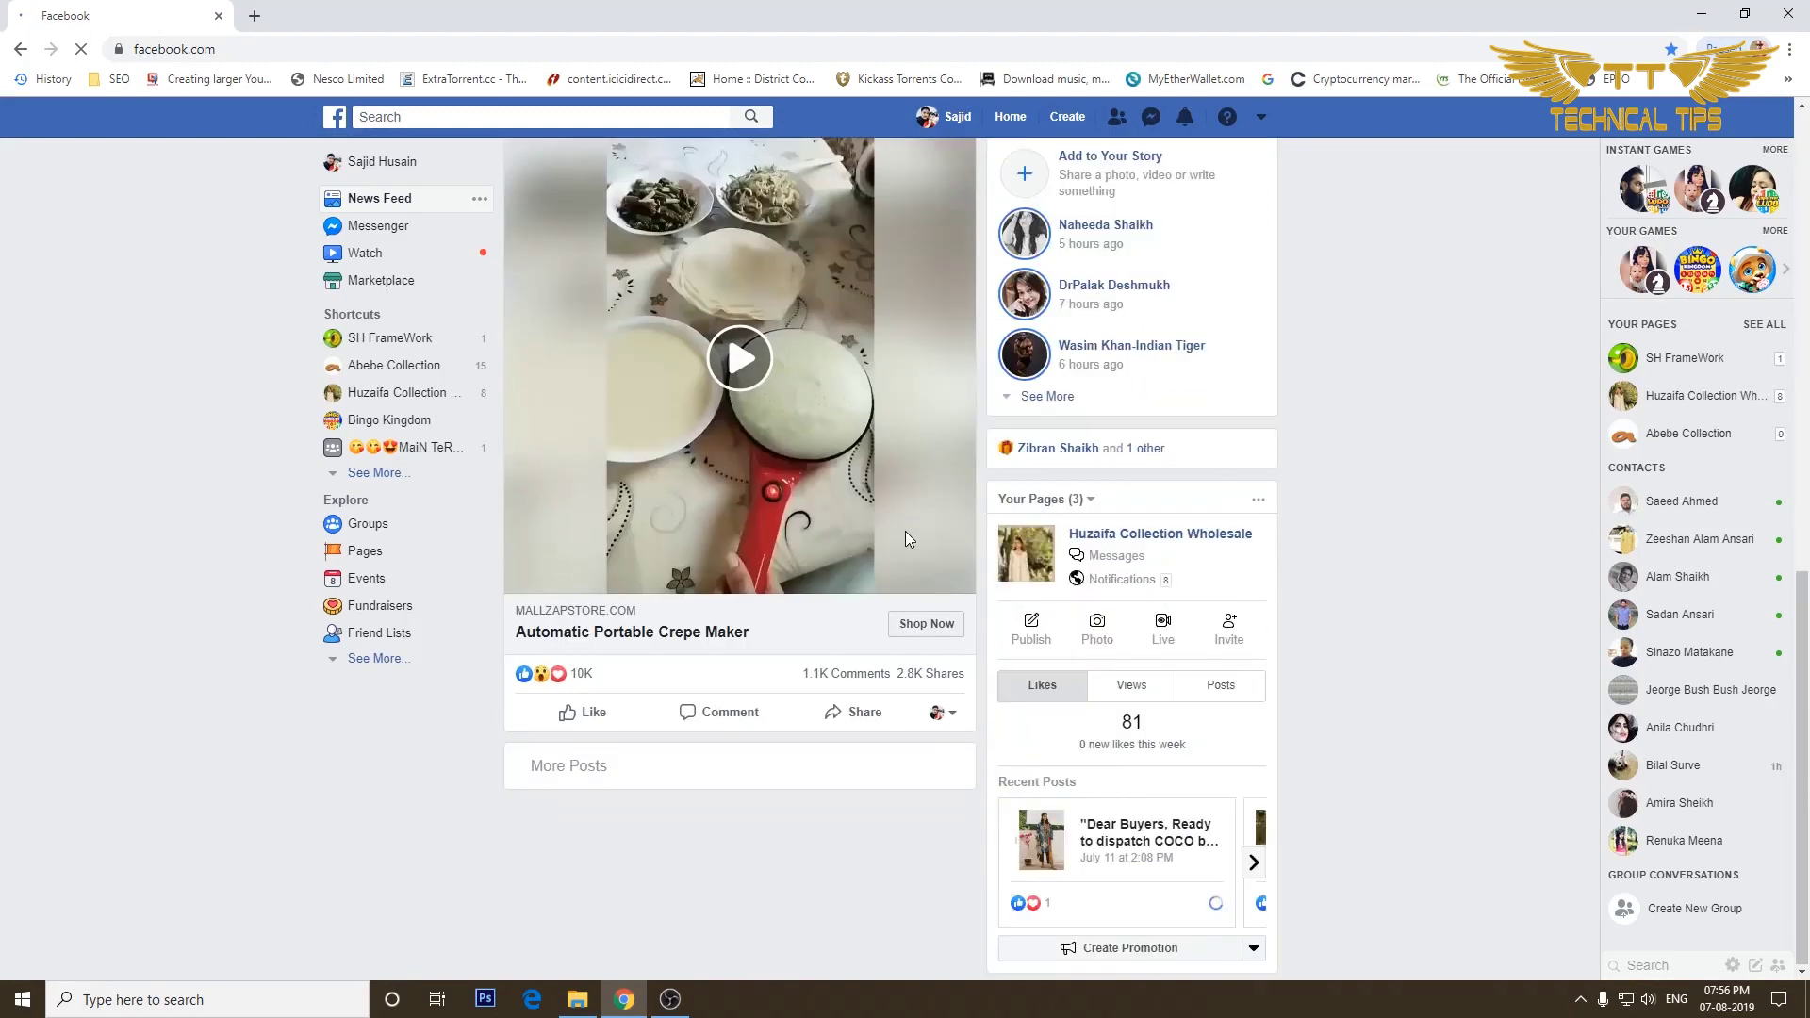
{"action": "scroll", "coordinate": [905, 539], "scroll_direction": "up", "scroll_amount": 2}
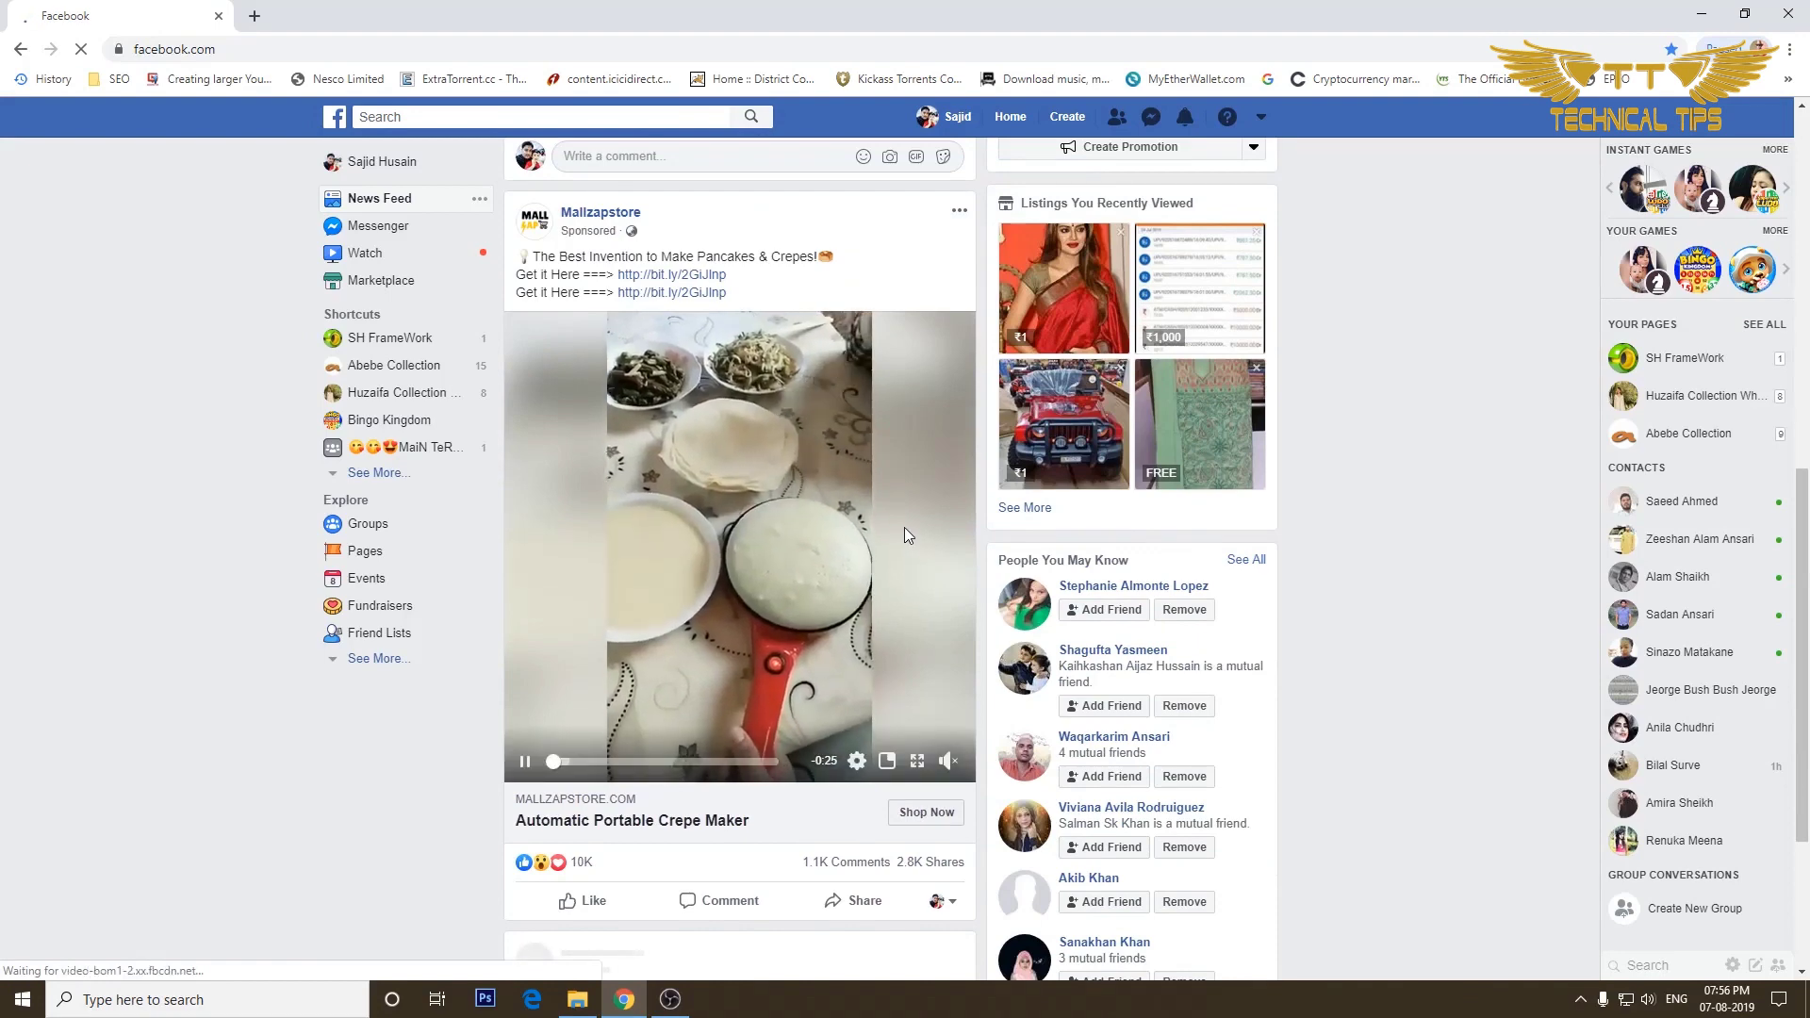
{"action": "scroll", "coordinate": [903, 535], "scroll_direction": "down", "scroll_amount": 4}
{"action": "scroll", "coordinate": [893, 535], "scroll_direction": "up", "scroll_amount": 5}
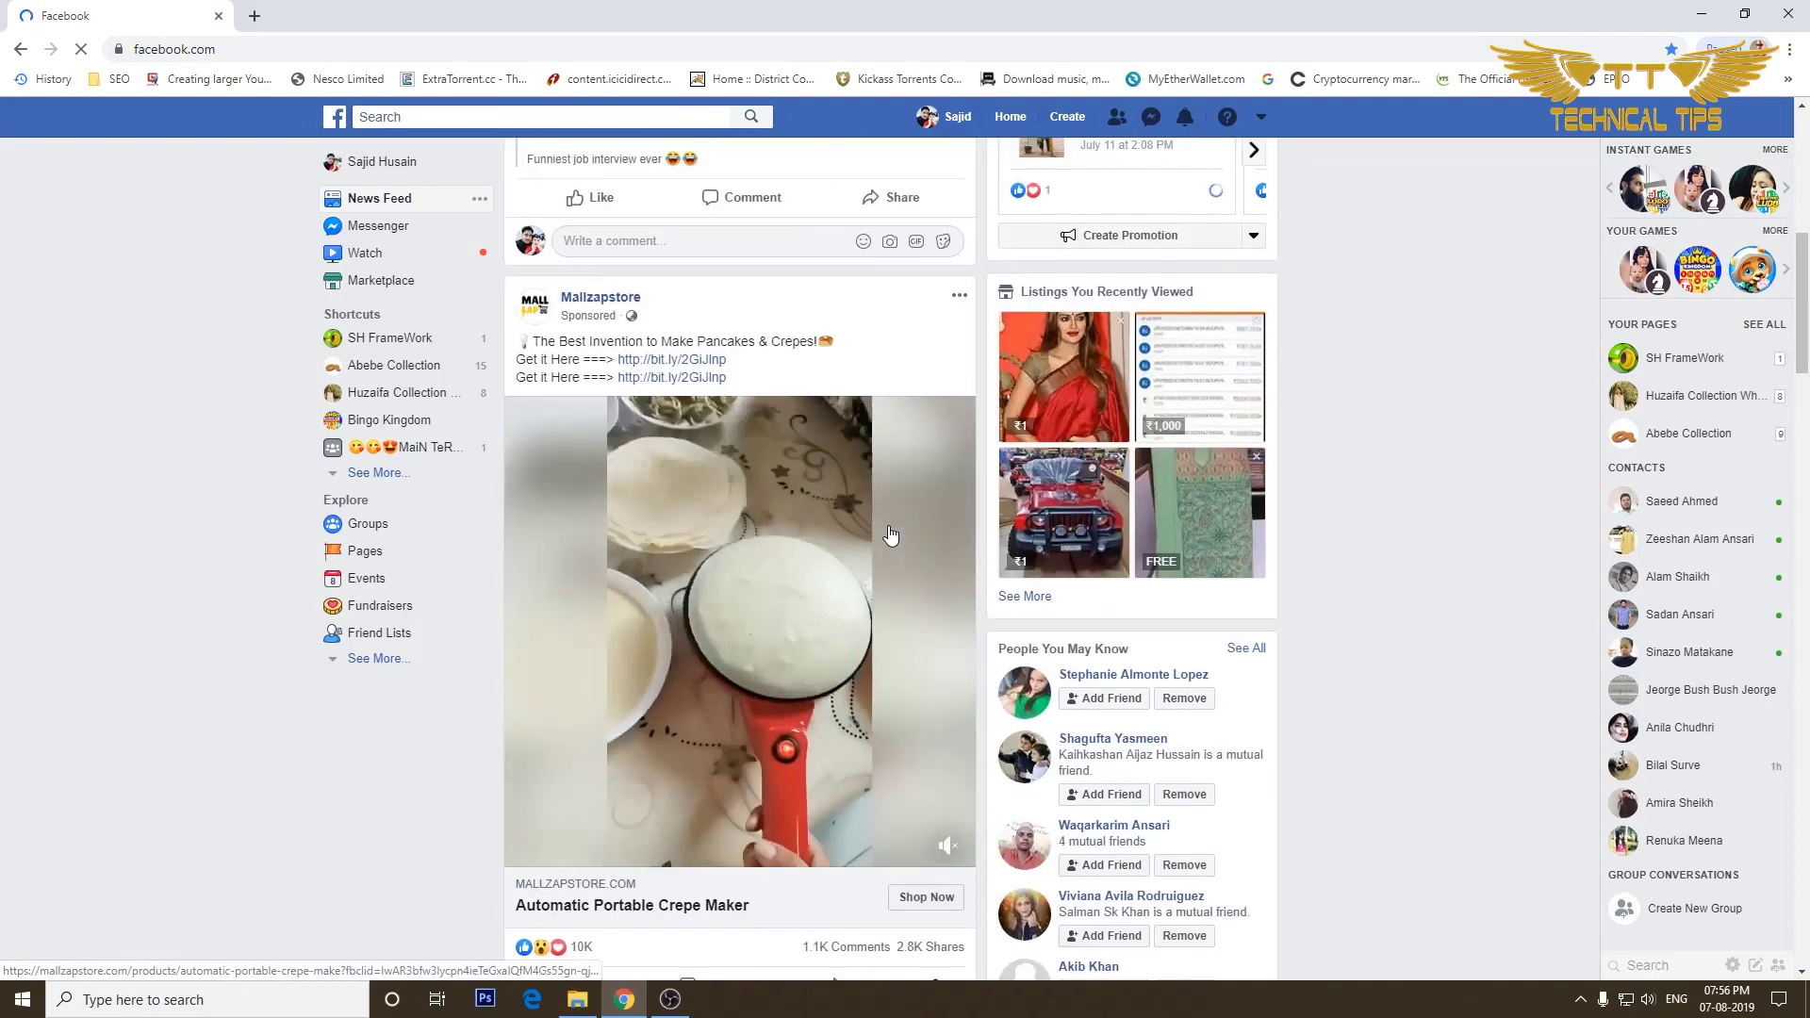
Browse further down the Facebook news feed and check whether the videos in successive posts play properly
{"action": "scroll", "coordinate": [890, 534], "scroll_direction": "down", "scroll_amount": 15}
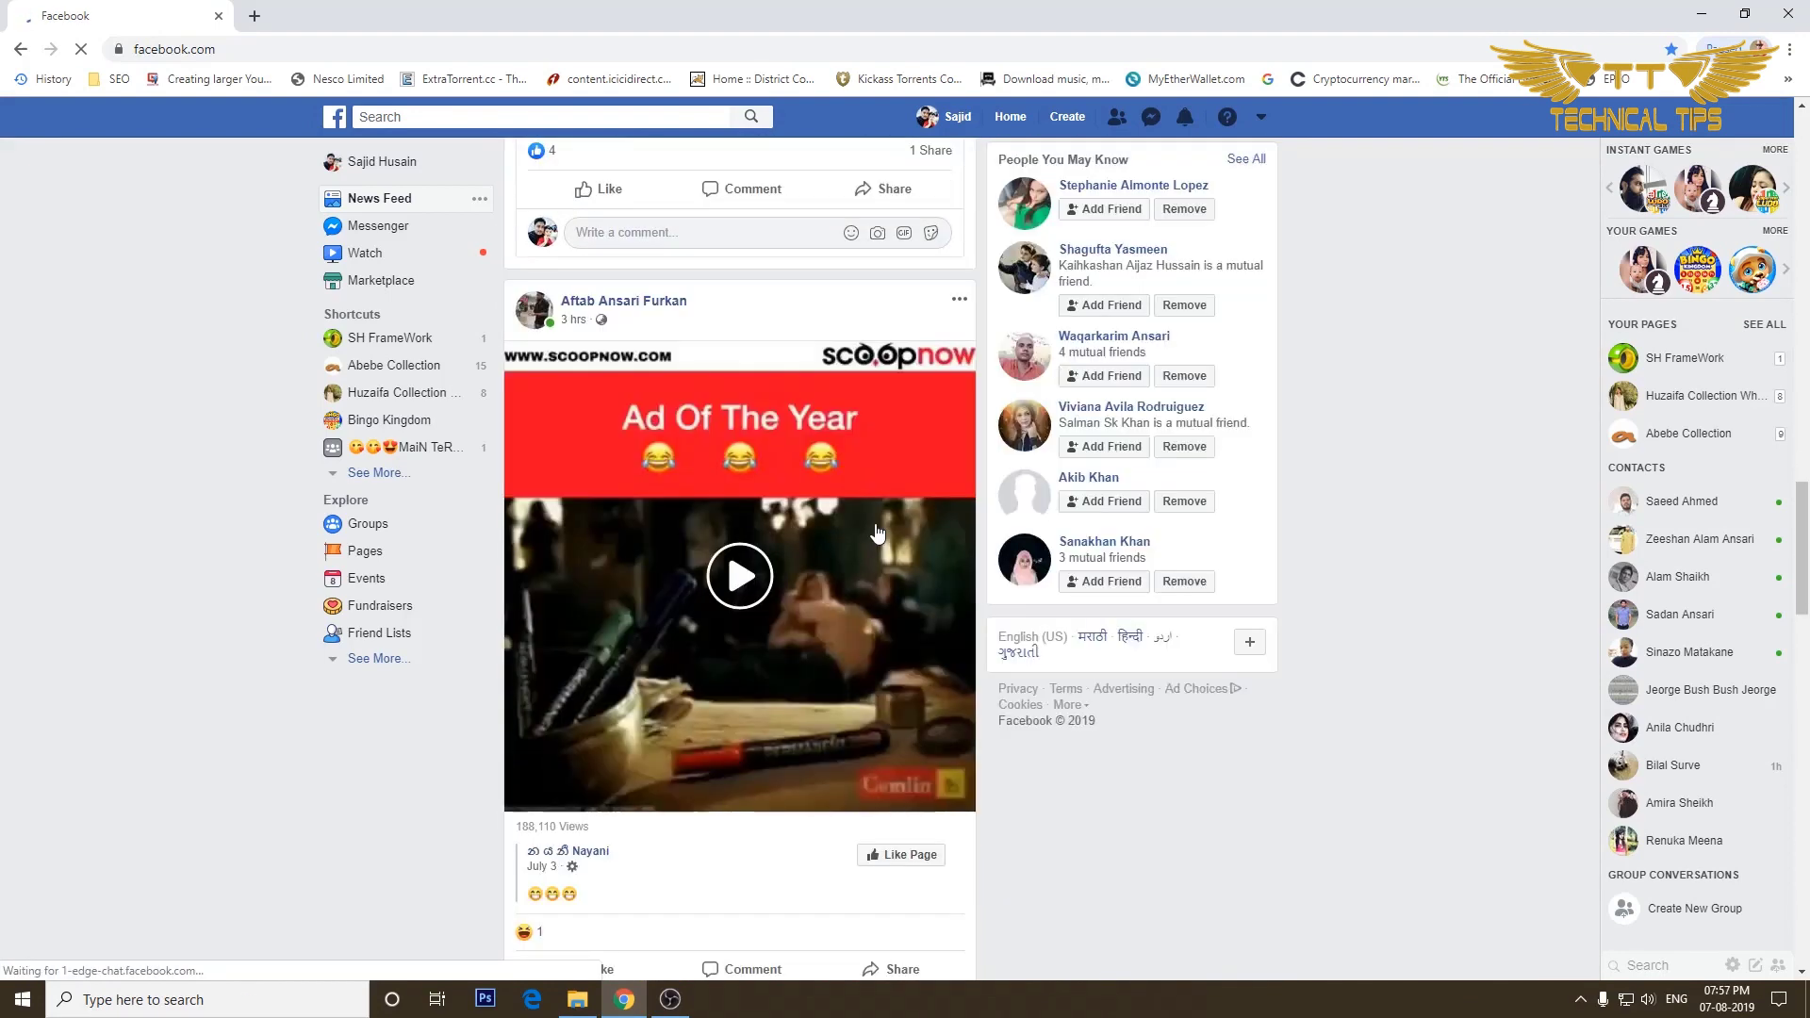
{"action": "scroll", "coordinate": [876, 532], "scroll_direction": "down", "scroll_amount": 12}
{"action": "scroll", "coordinate": [875, 529], "scroll_direction": "up", "scroll_amount": 10}
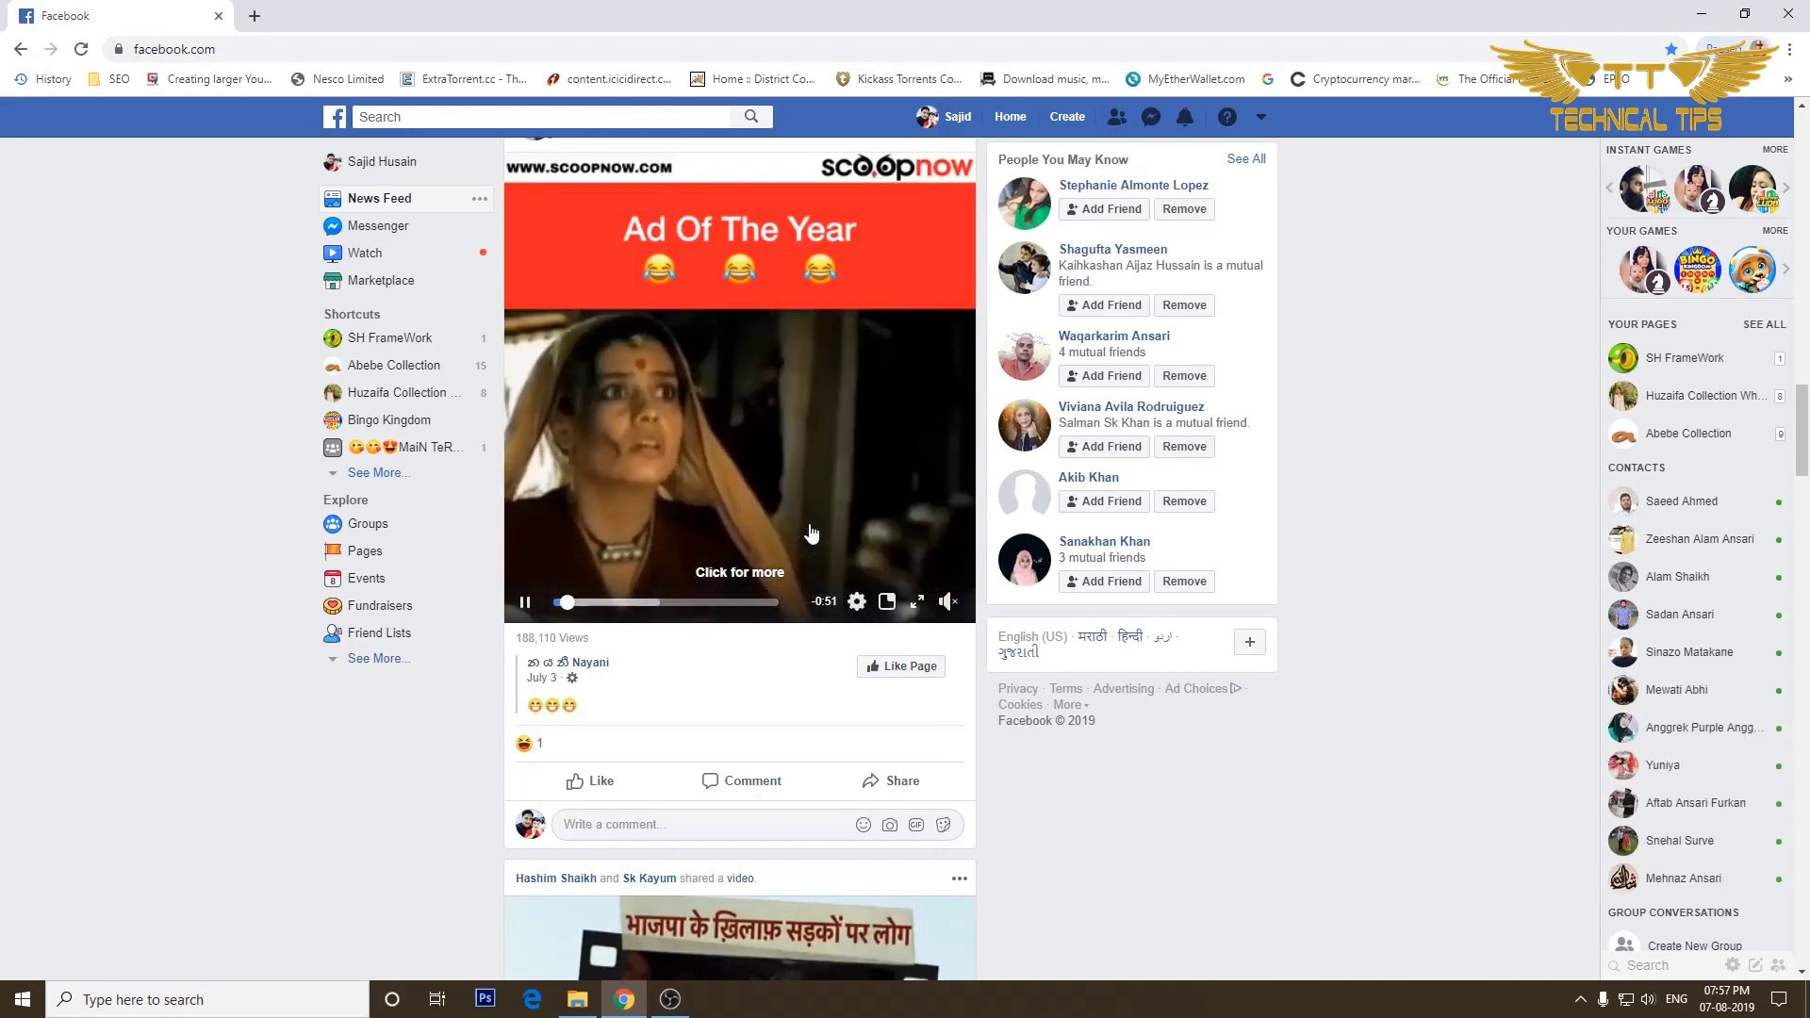
{"action": "scroll", "coordinate": [810, 534], "scroll_direction": "down", "scroll_amount": 10}
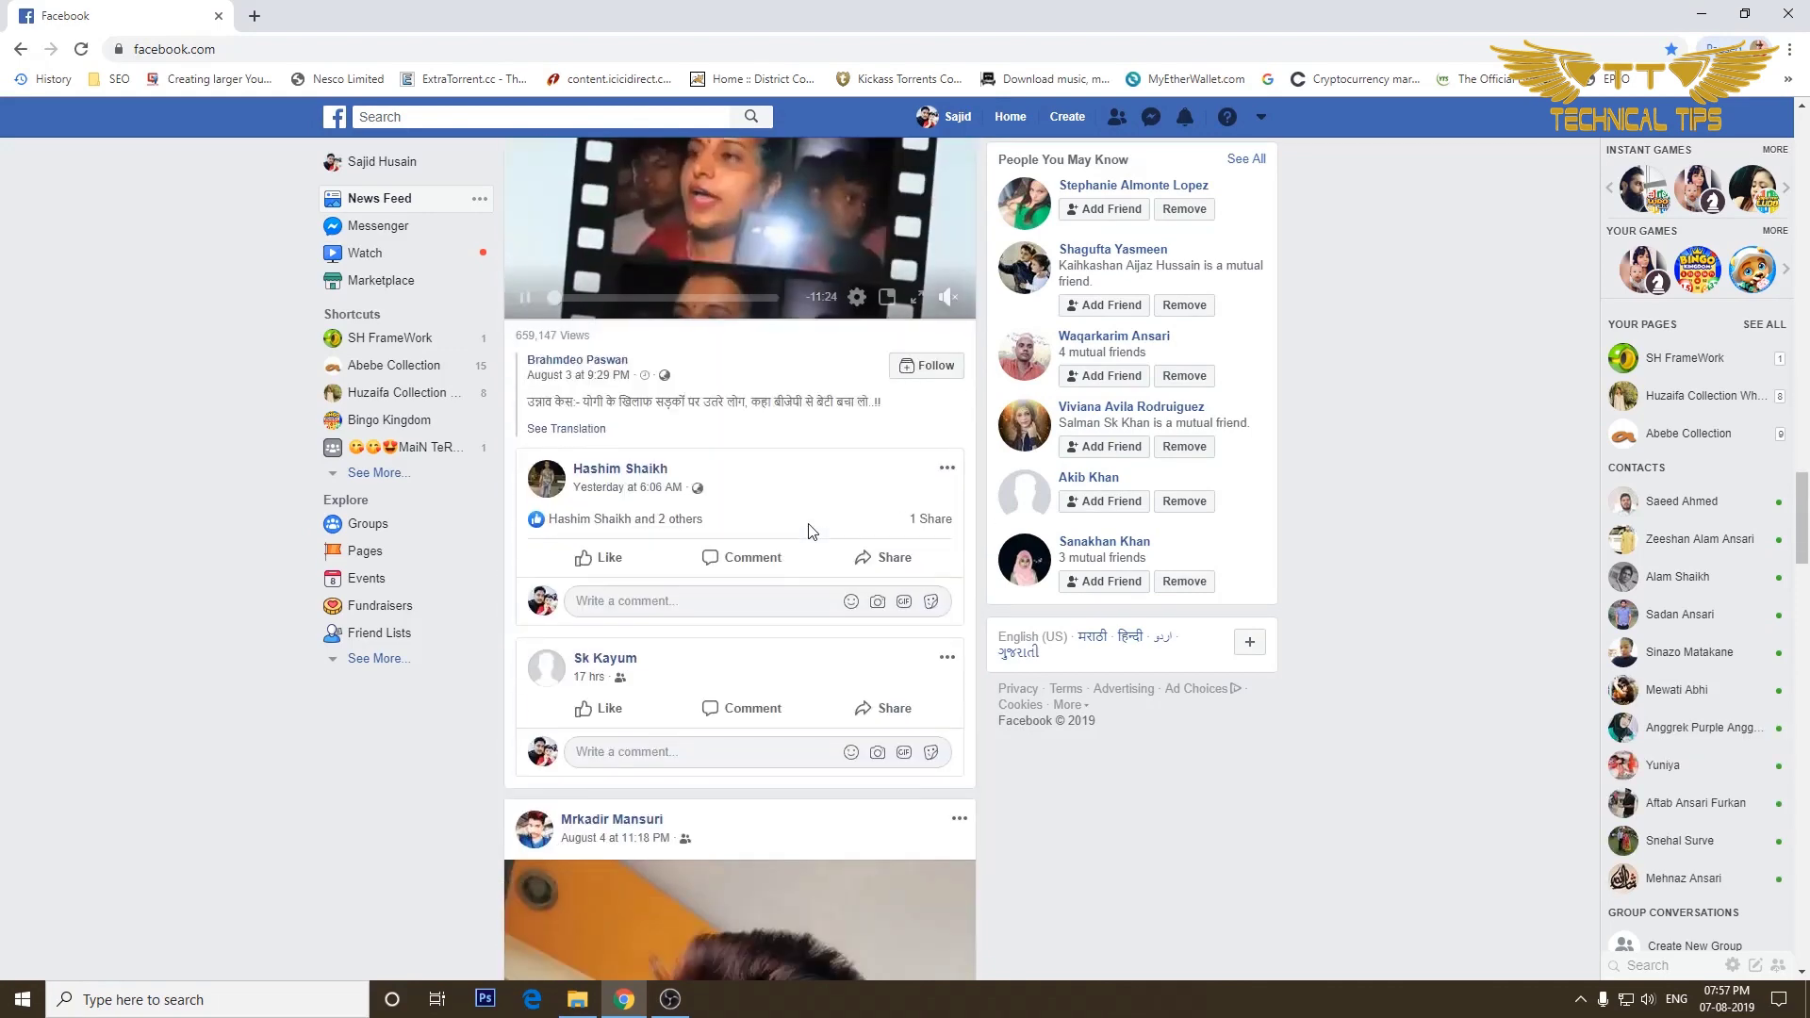
{"action": "scroll", "coordinate": [808, 532], "scroll_direction": "down", "scroll_amount": 10}
{"action": "scroll", "coordinate": [808, 534], "scroll_direction": "down", "scroll_amount": 6}
{"action": "scroll", "coordinate": [806, 523], "scroll_direction": "up", "scroll_amount": 4}
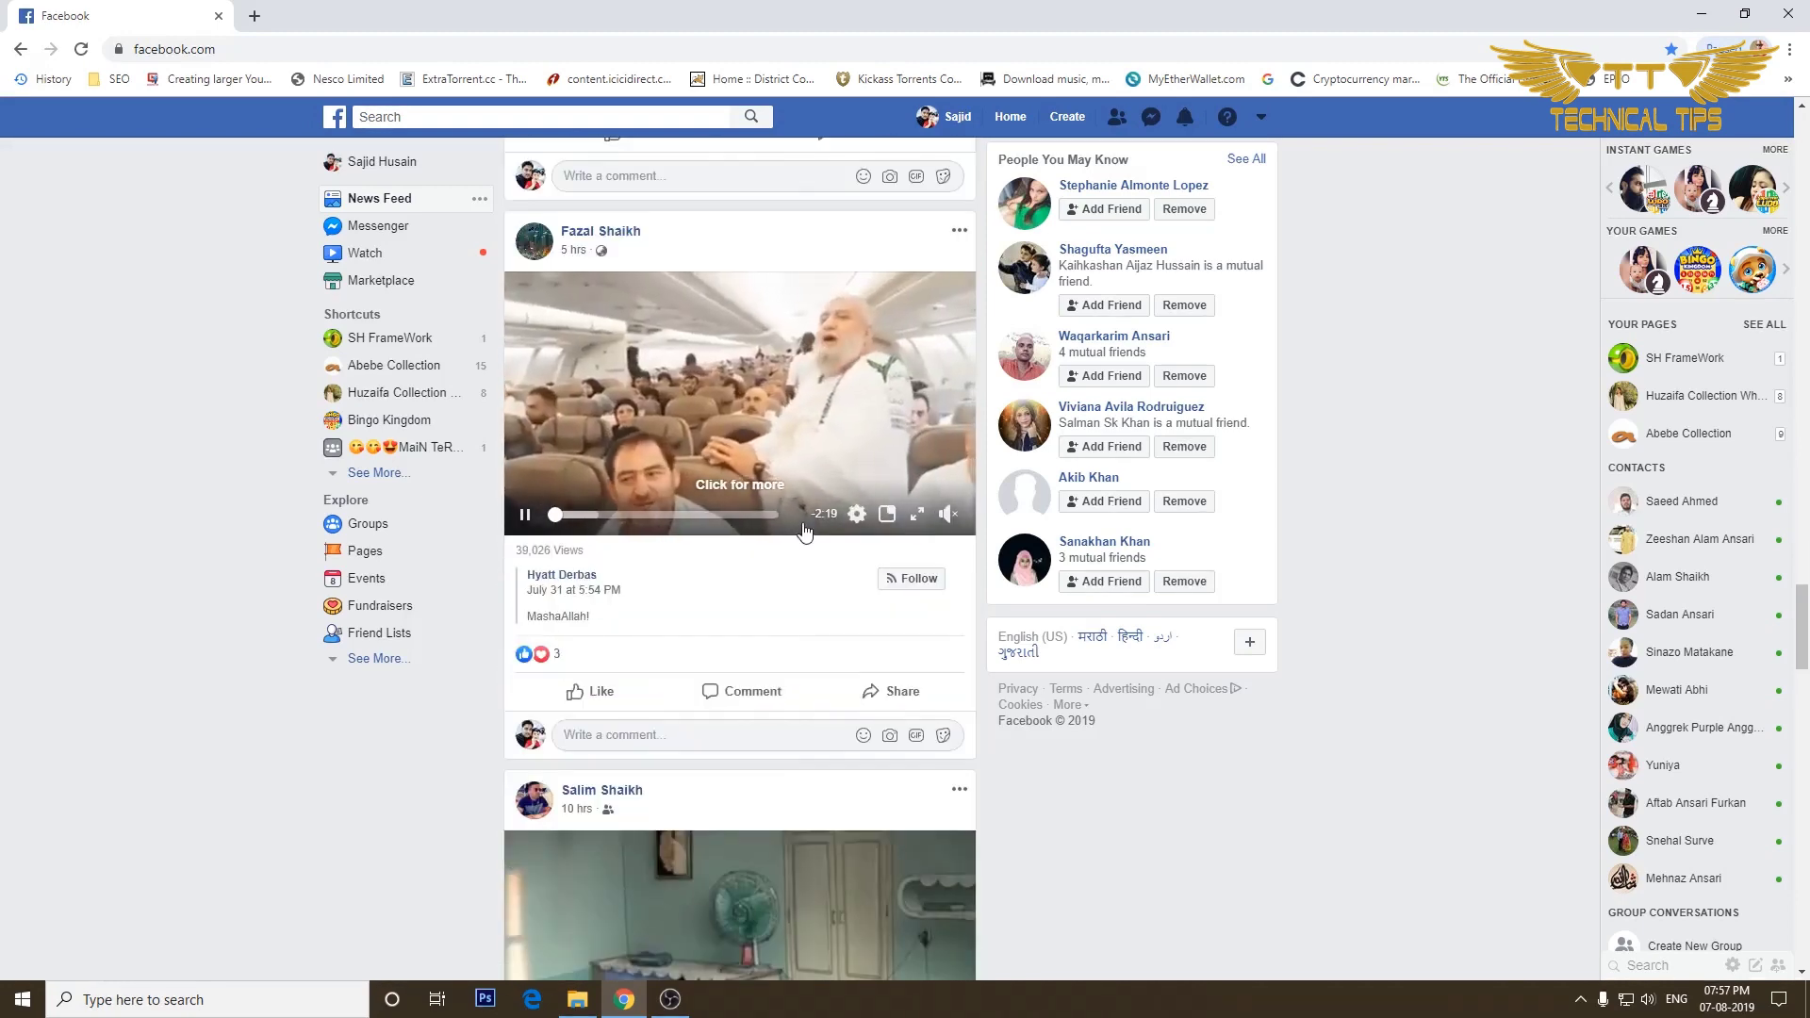
{"action": "scroll", "coordinate": [803, 529], "scroll_direction": "down", "scroll_amount": 6}
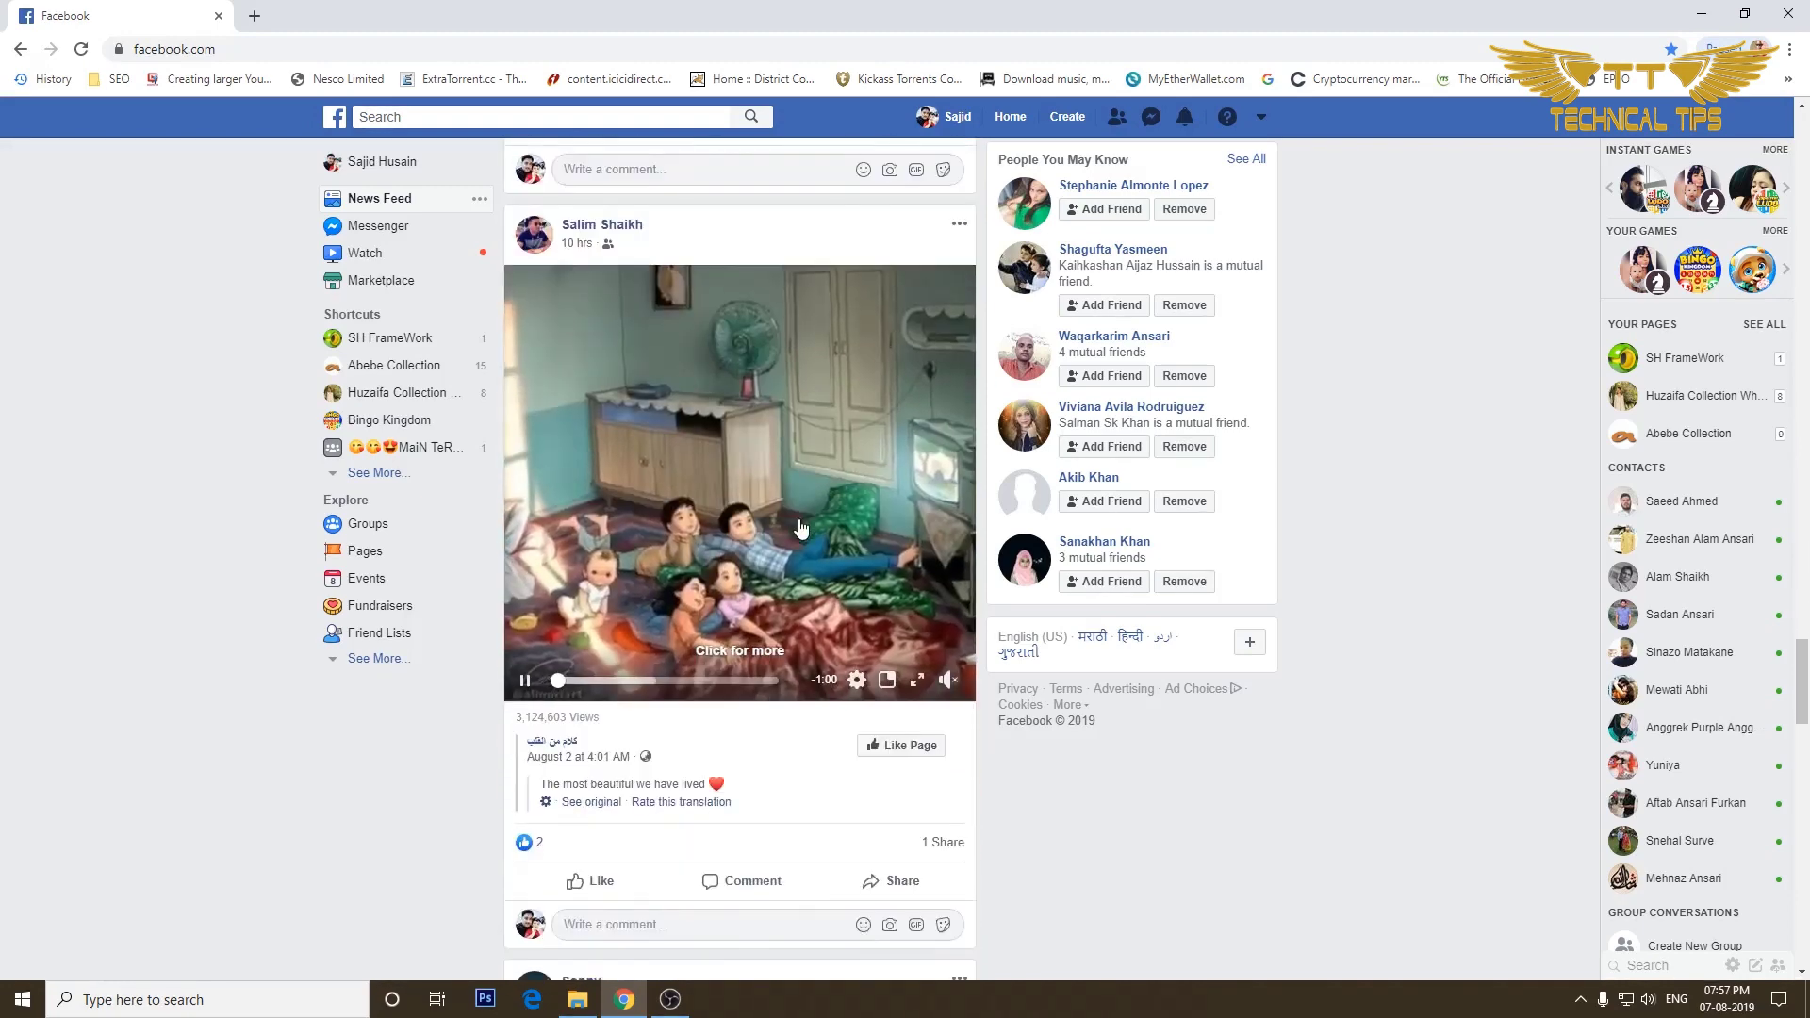
{"action": "scroll", "coordinate": [800, 528], "scroll_direction": "down", "scroll_amount": 10}
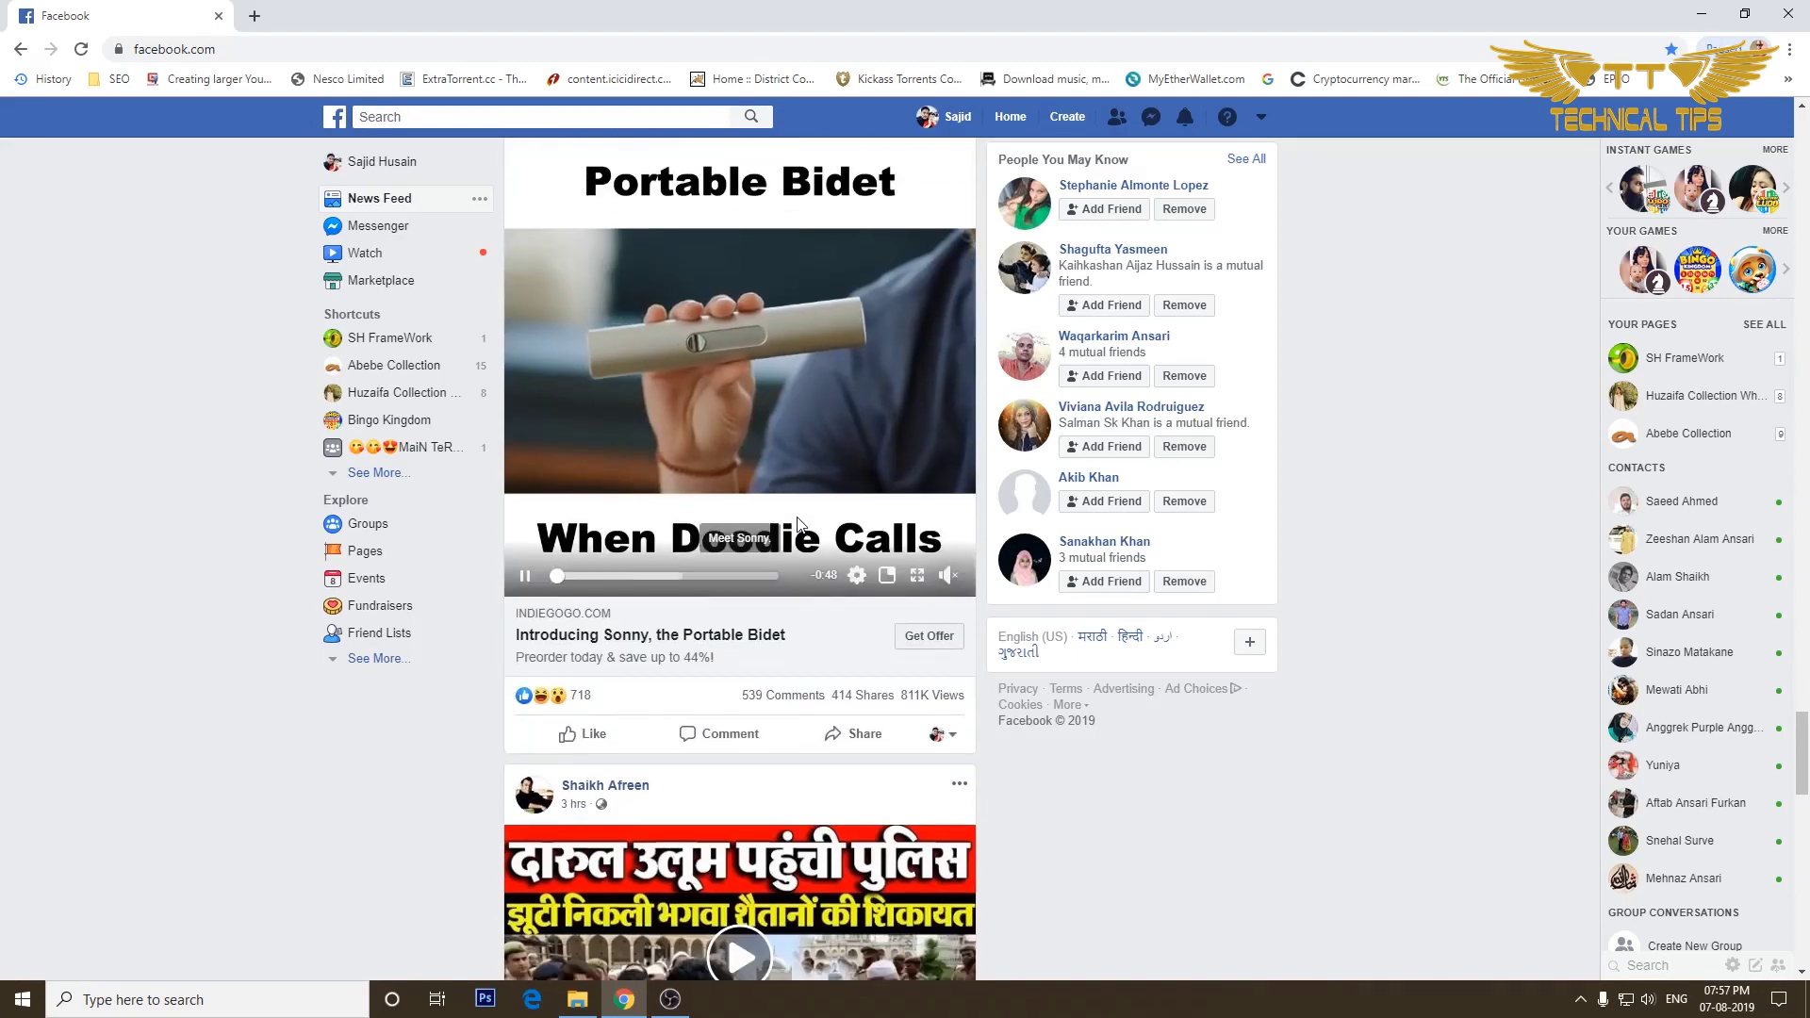
{"action": "scroll", "coordinate": [797, 524], "scroll_direction": "down", "scroll_amount": 6}
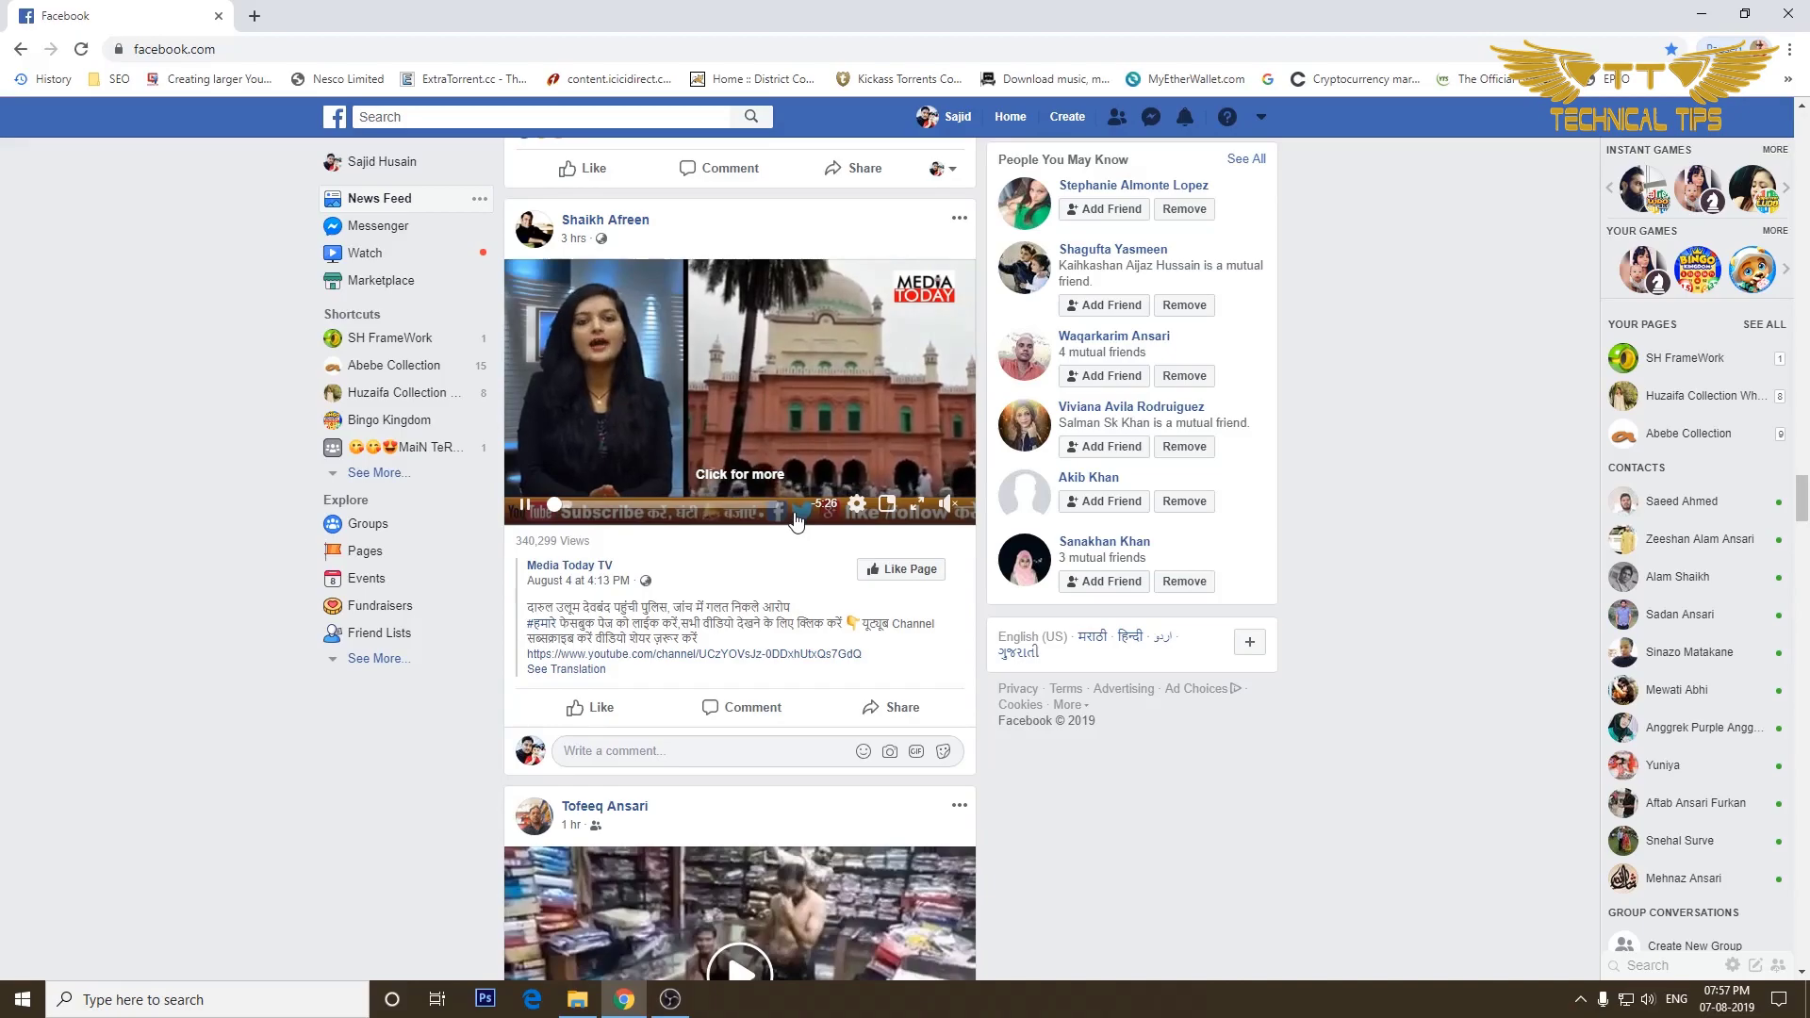
{"action": "scroll", "coordinate": [797, 518], "scroll_direction": "down", "scroll_amount": 6}
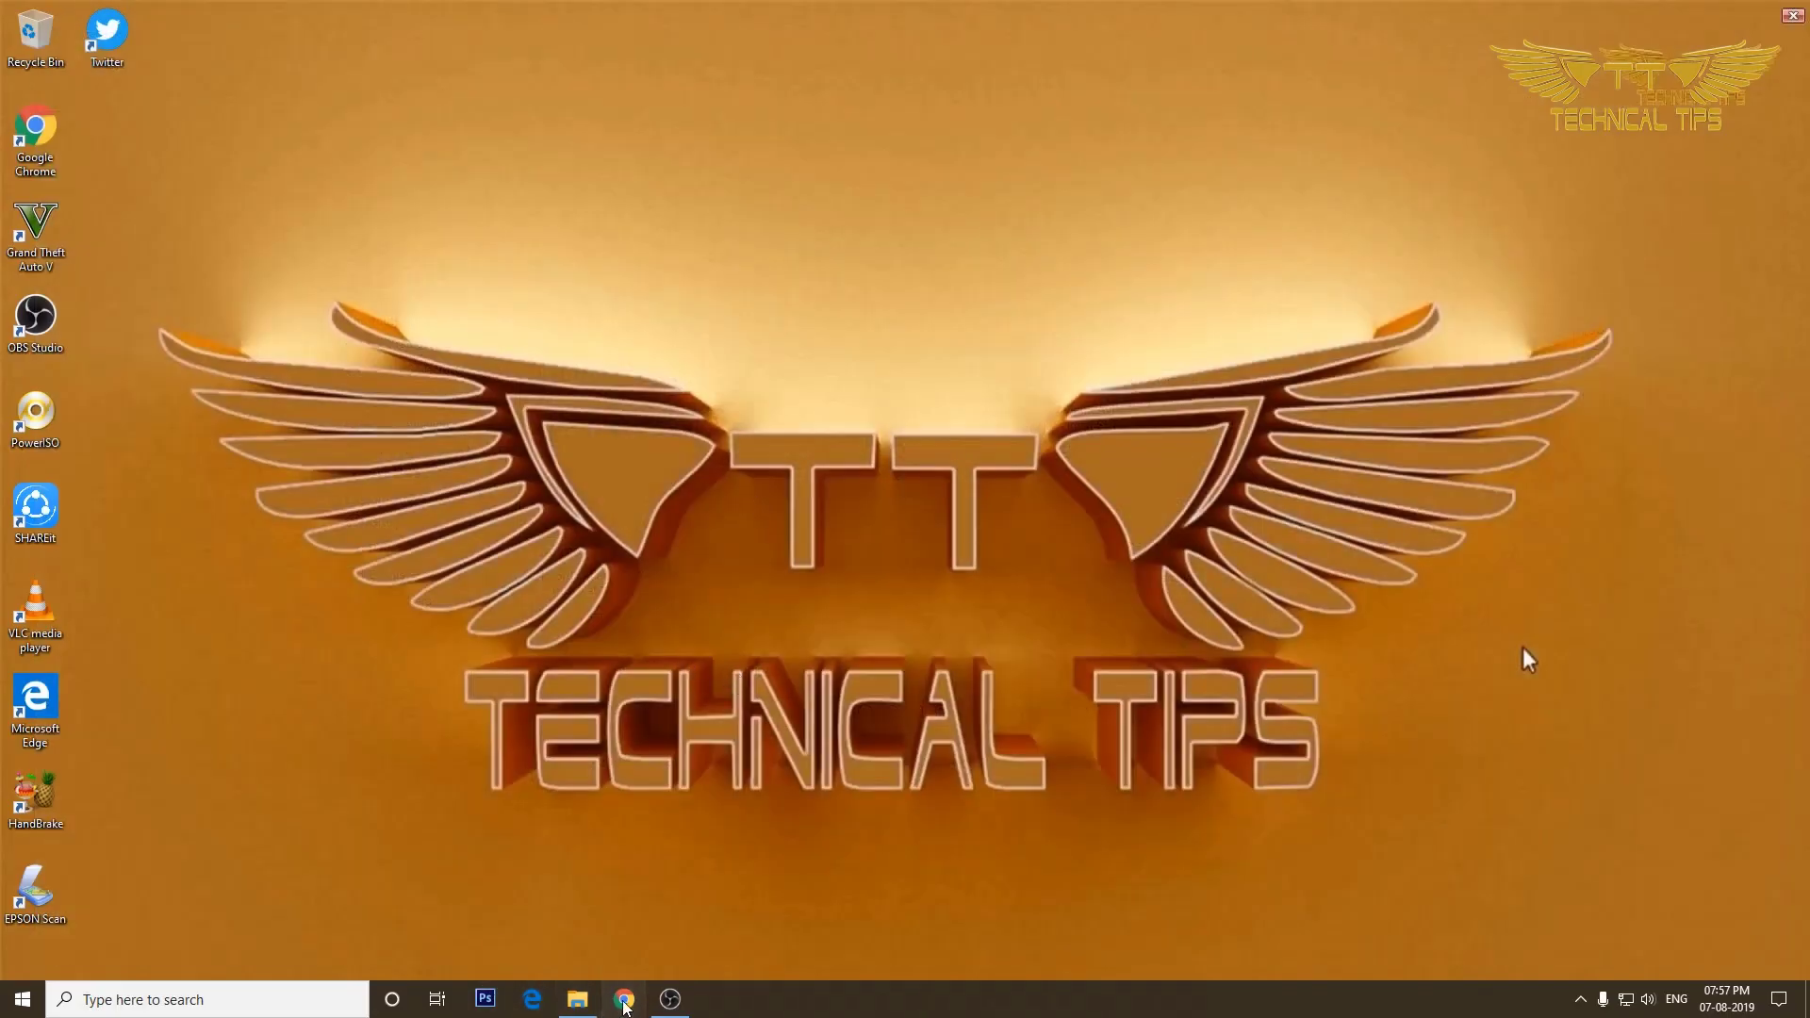
Reopen Facebook in a fresh Chrome window and check playback of the rotary cutting discs ad and the videos below it
{"action": "left_click", "coordinate": [625, 1001]}
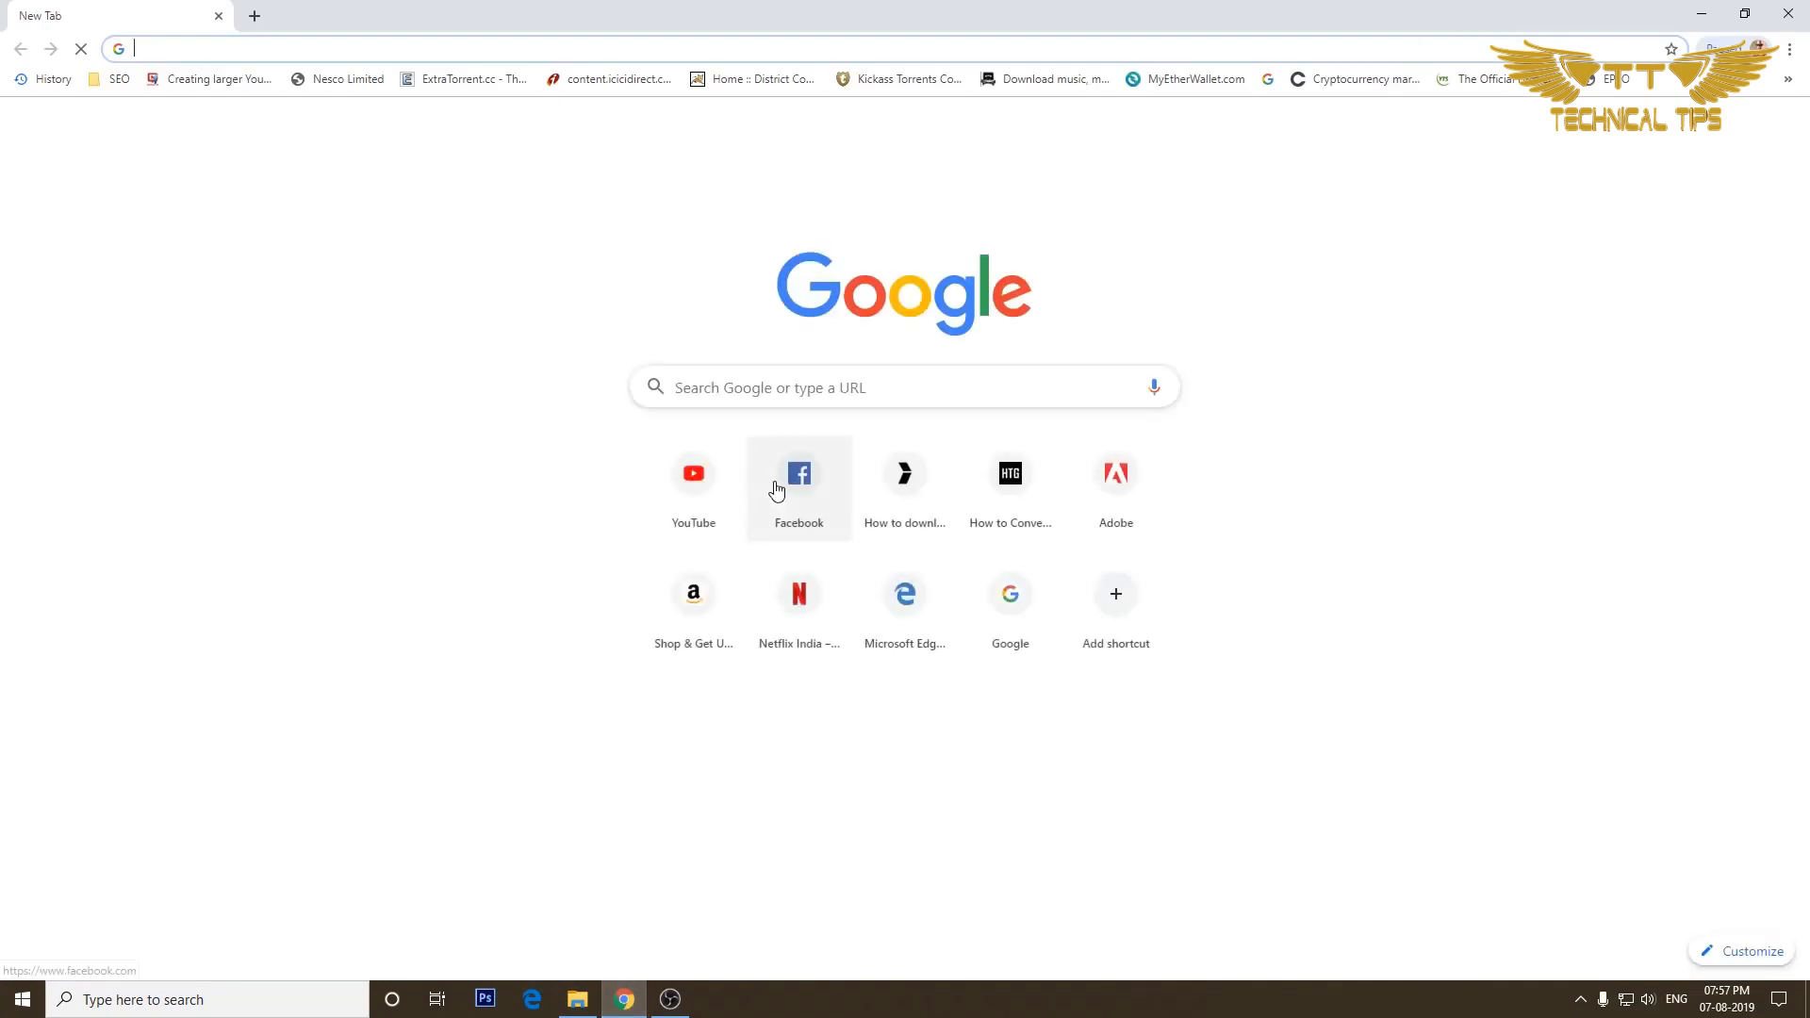
{"action": "left_click", "coordinate": [790, 478]}
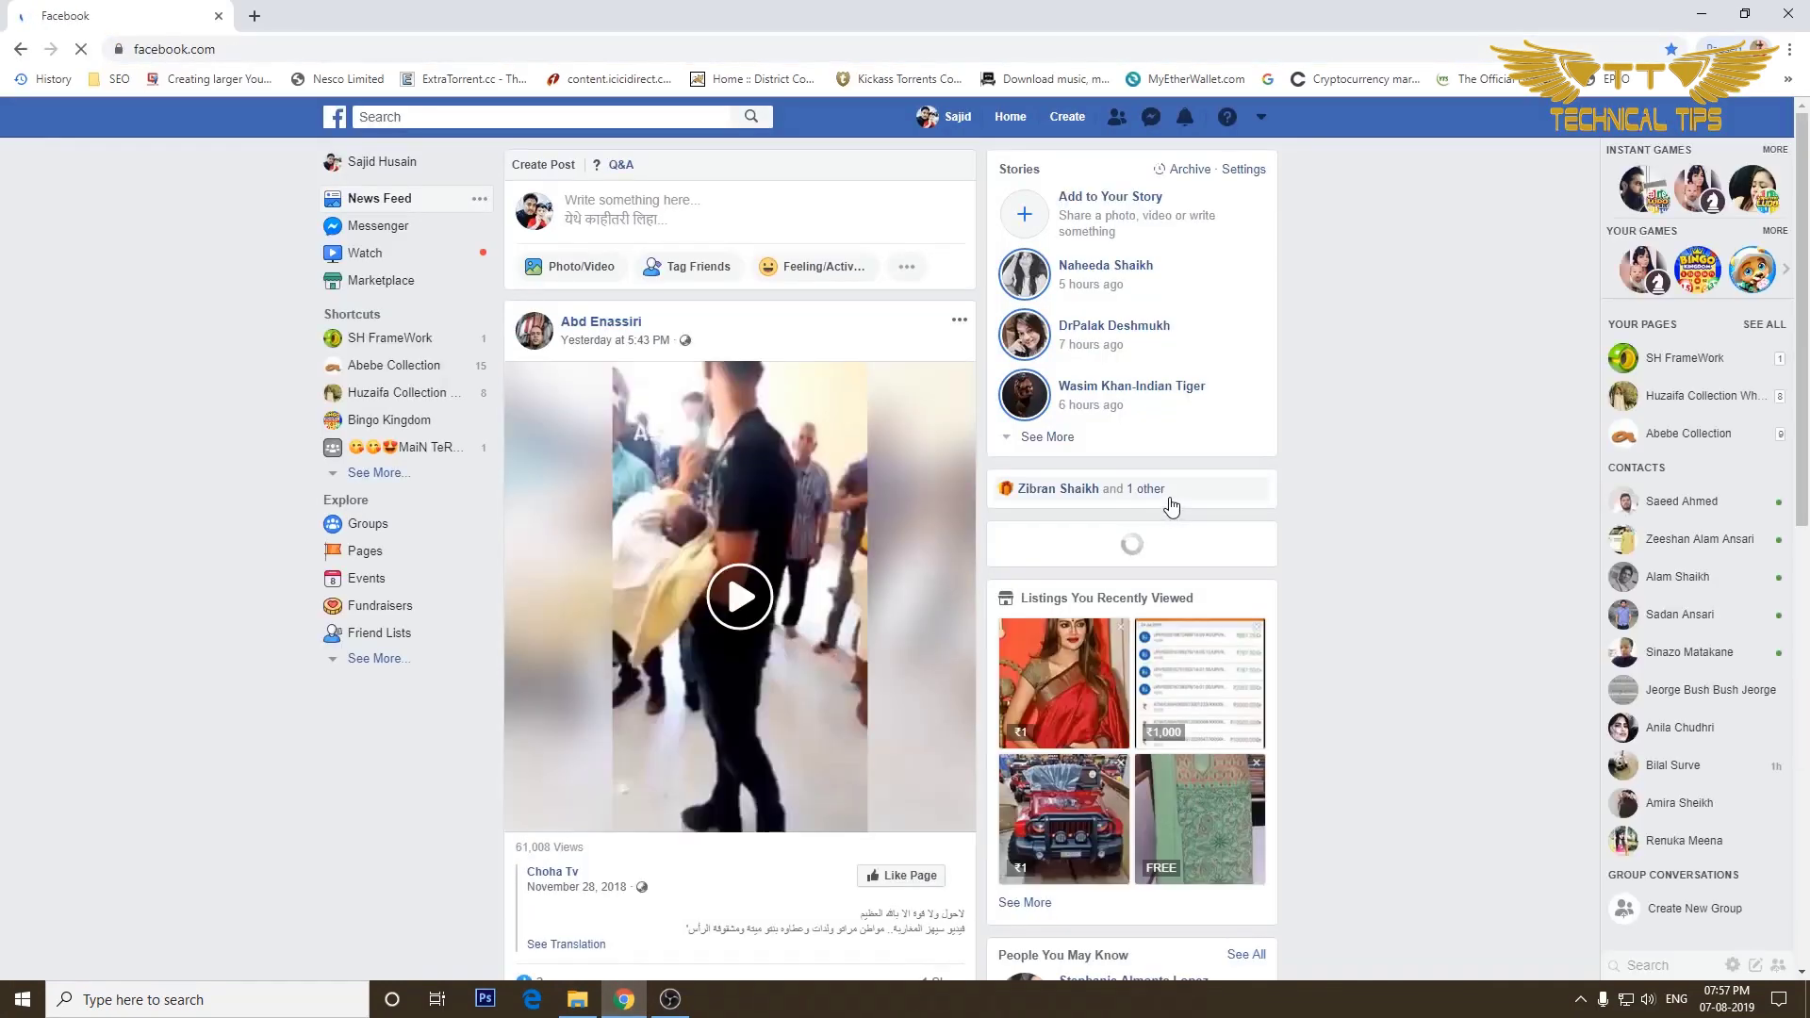
{"action": "scroll", "coordinate": [1170, 506], "scroll_direction": "down", "scroll_amount": 12}
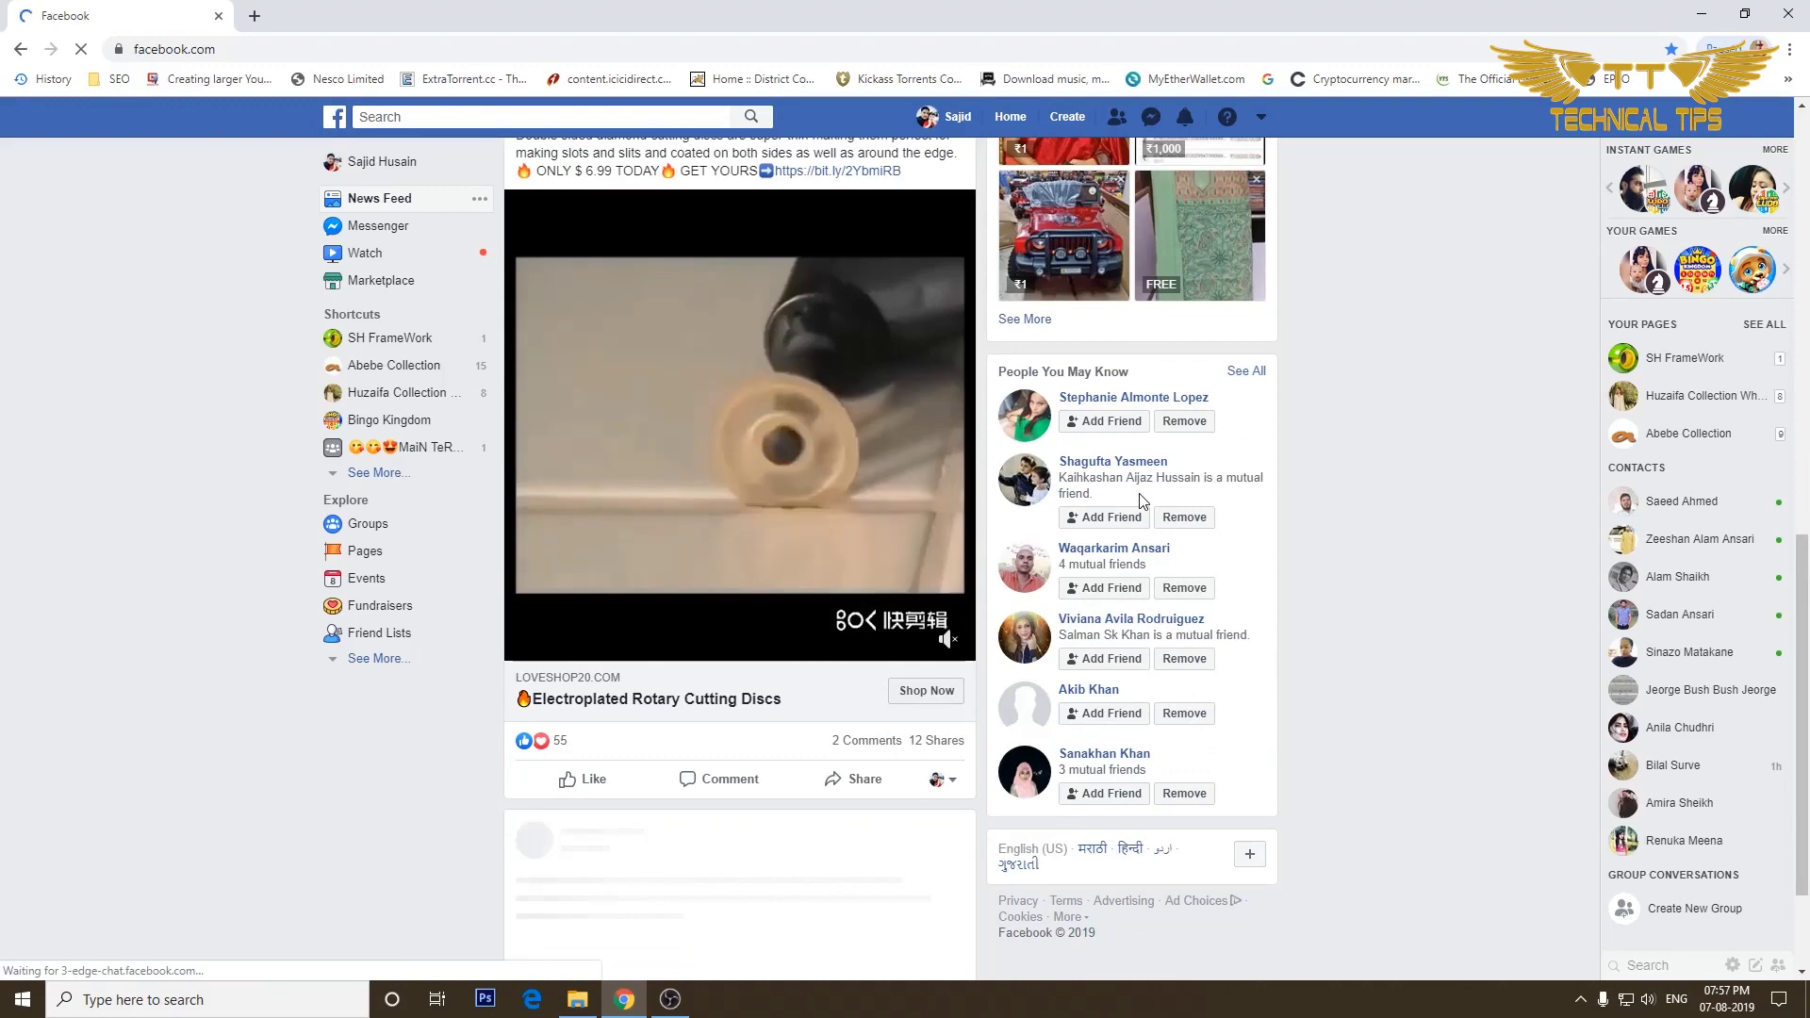
{"action": "mouse_move", "coordinate": [743, 454]}
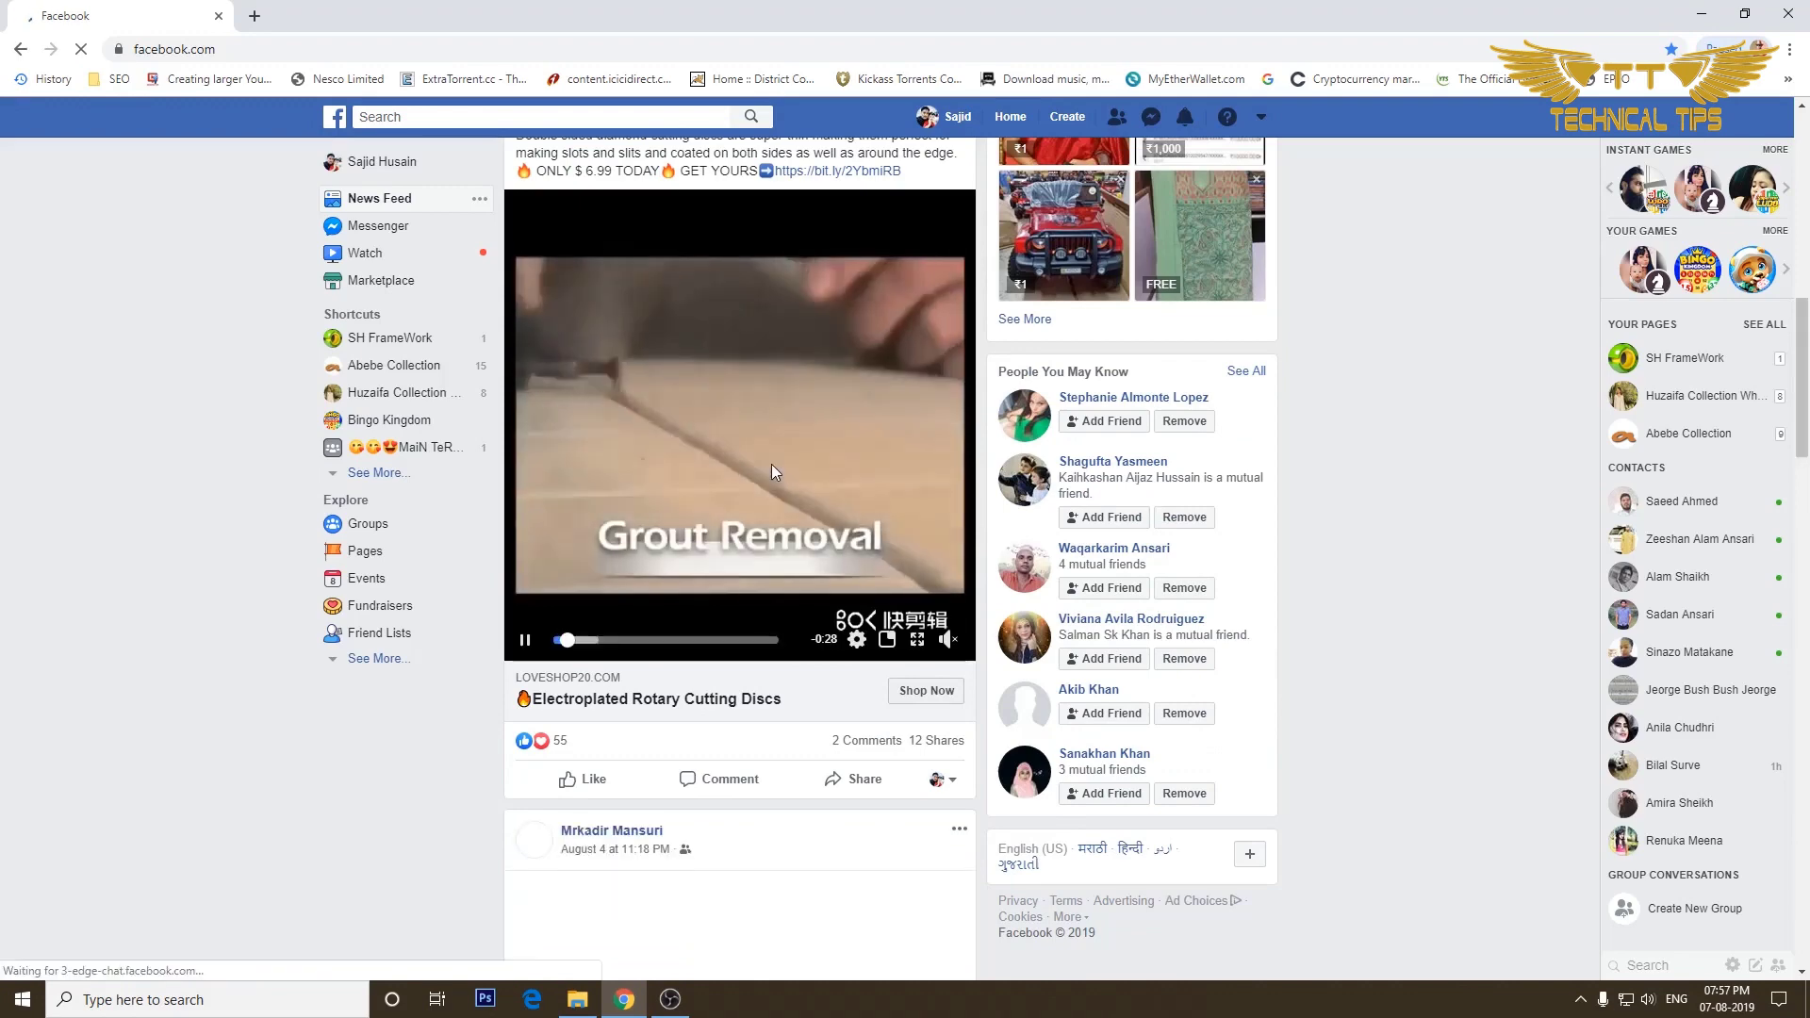
{"action": "scroll", "coordinate": [773, 472], "scroll_direction": "down", "scroll_amount": 15}
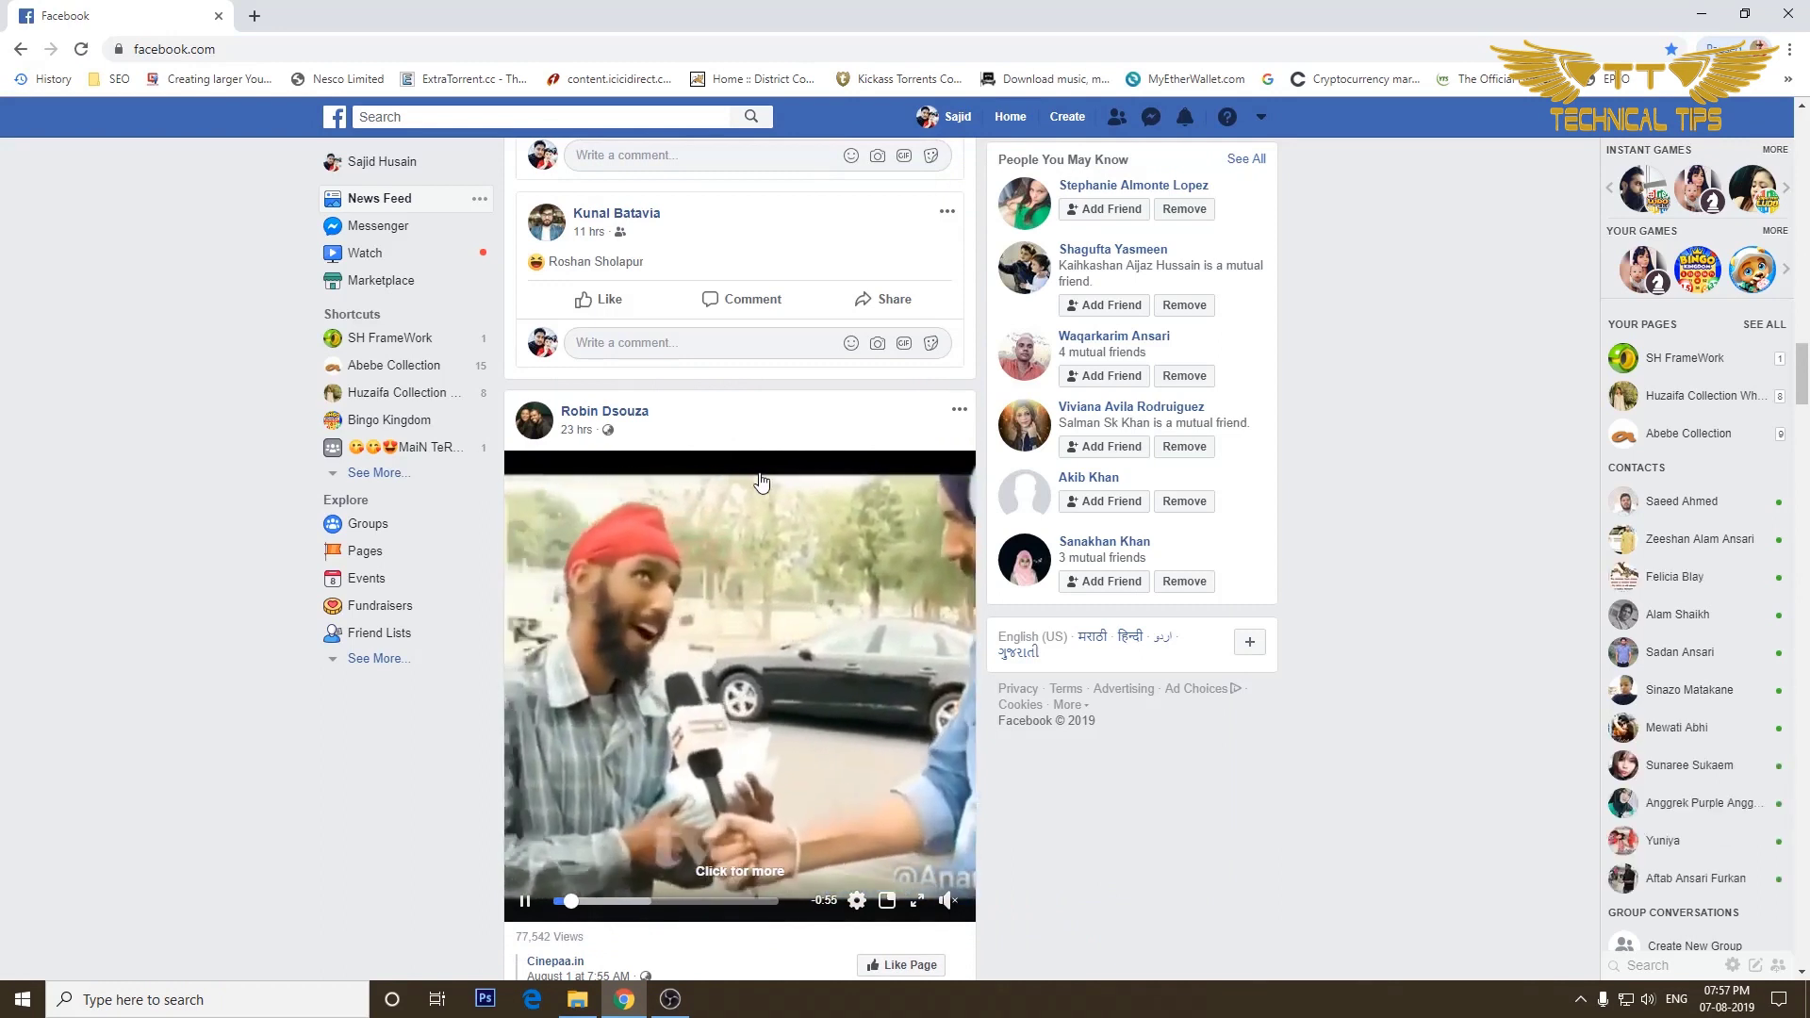
Find the hardware acceleration option by searching the browser settings for "hard", and turn it on with a browser relaunch
{"action": "left_click", "coordinate": [1789, 52]}
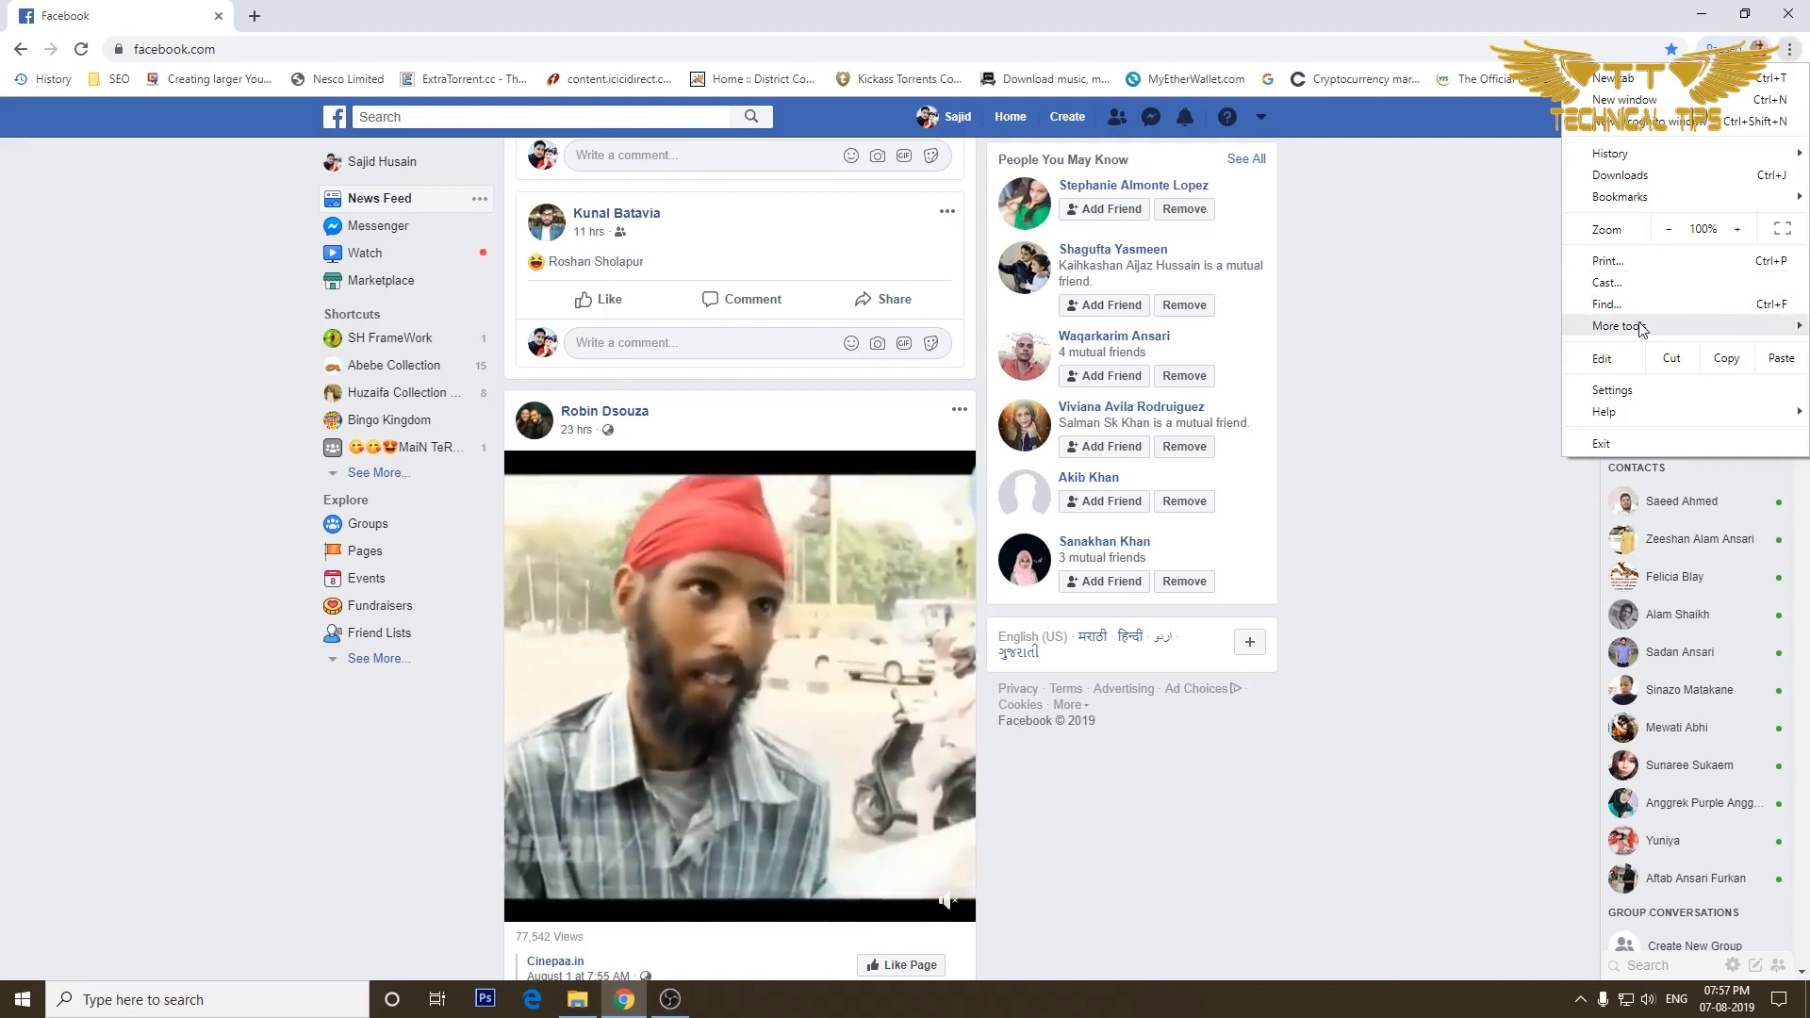
{"action": "mouse_move", "coordinate": [1628, 325]}
{"action": "left_click", "coordinate": [1613, 393]}
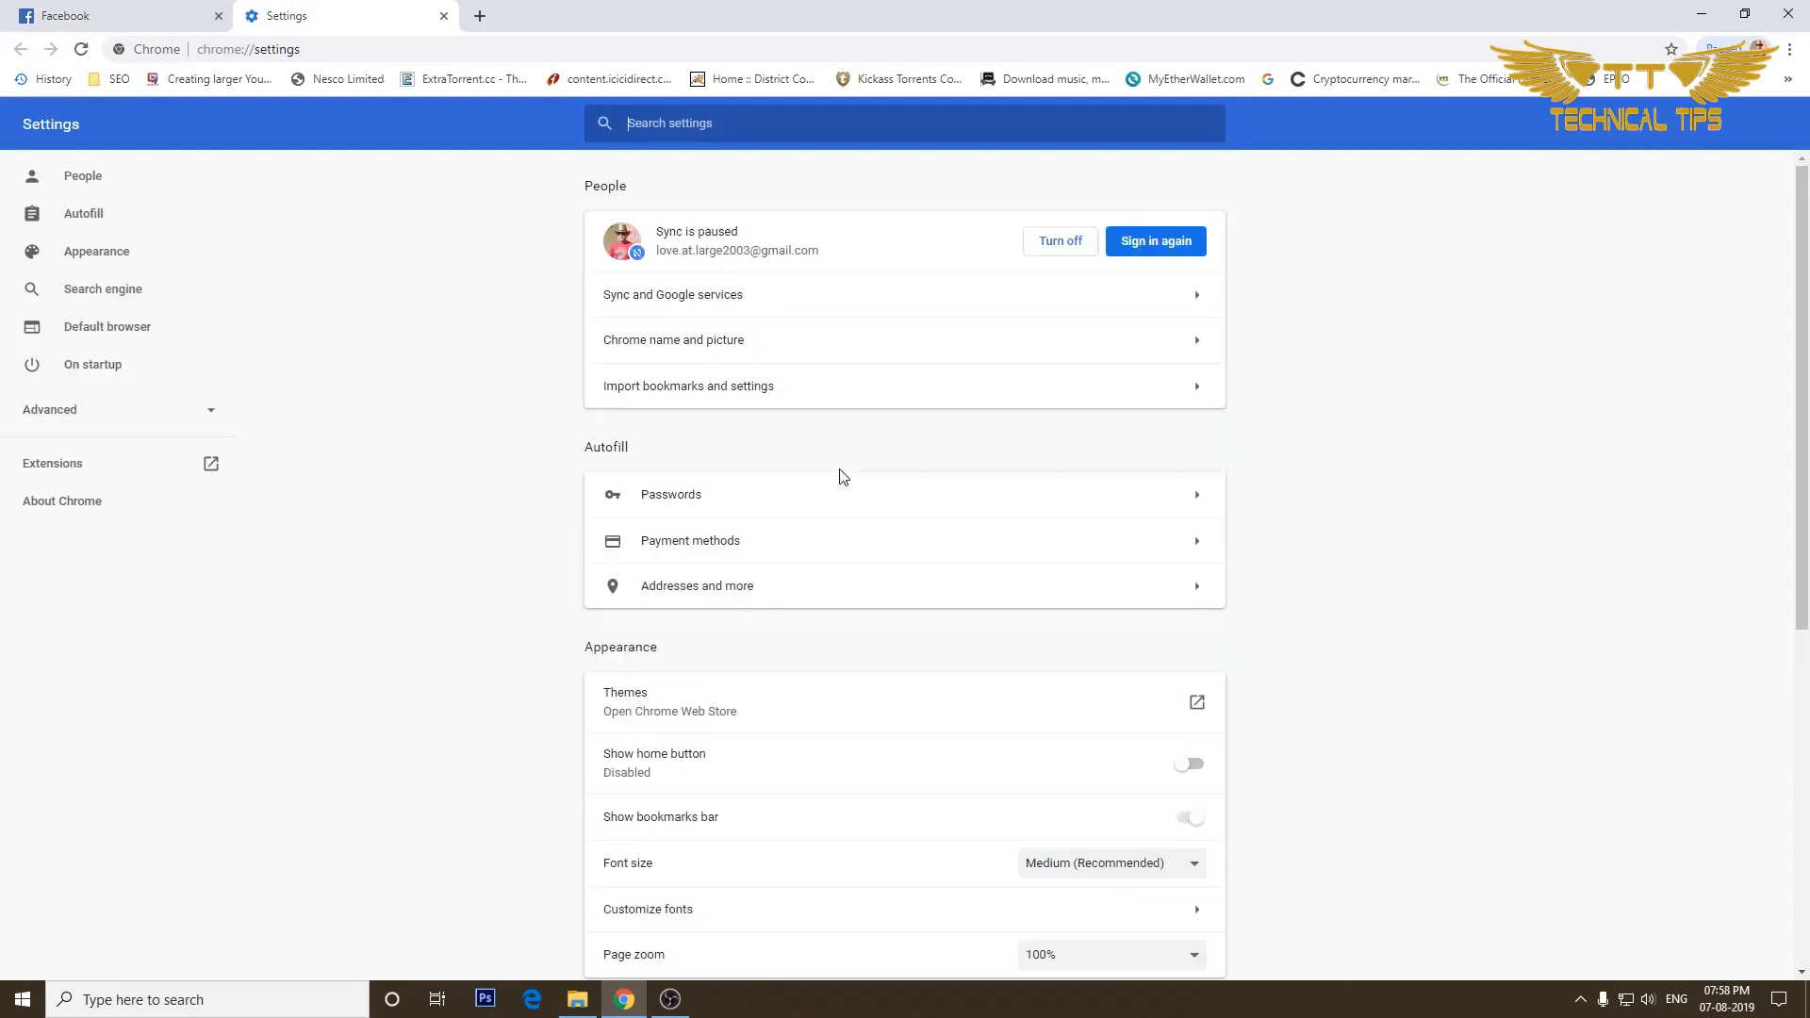
{"action": "type", "text": "hard"}
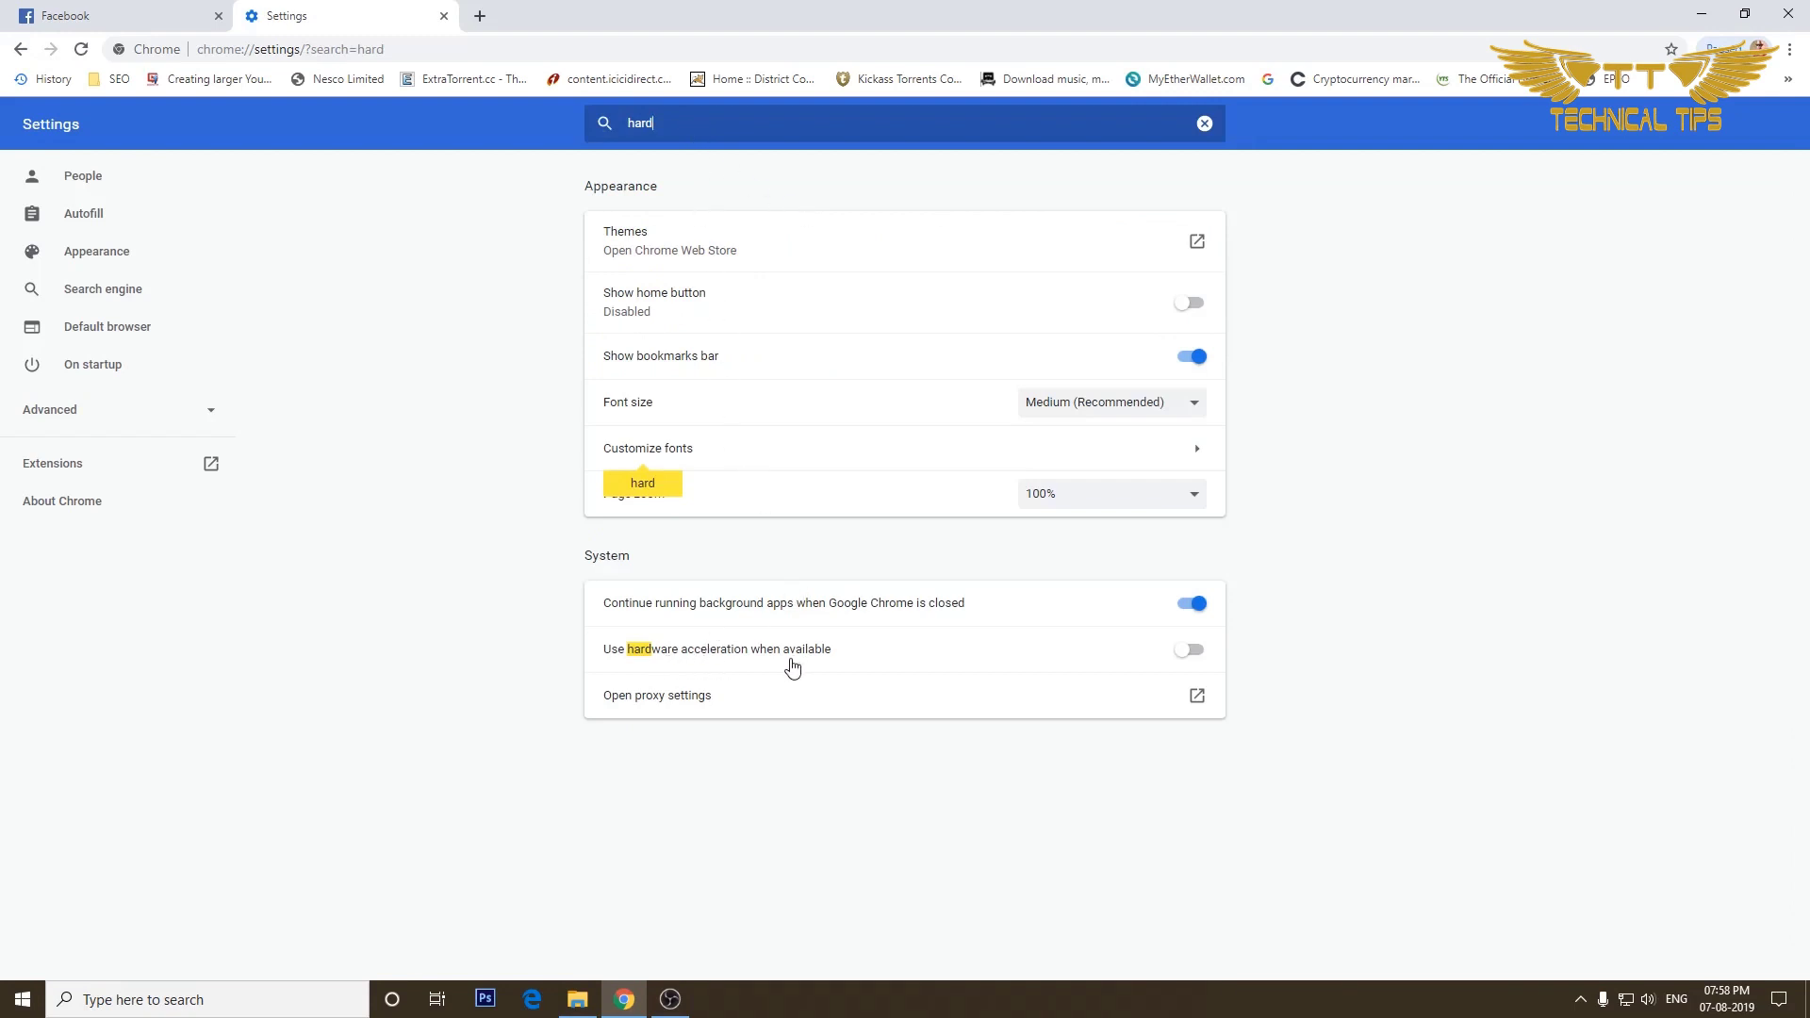
{"action": "left_click", "coordinate": [1190, 651]}
{"action": "left_click", "coordinate": [1110, 651]}
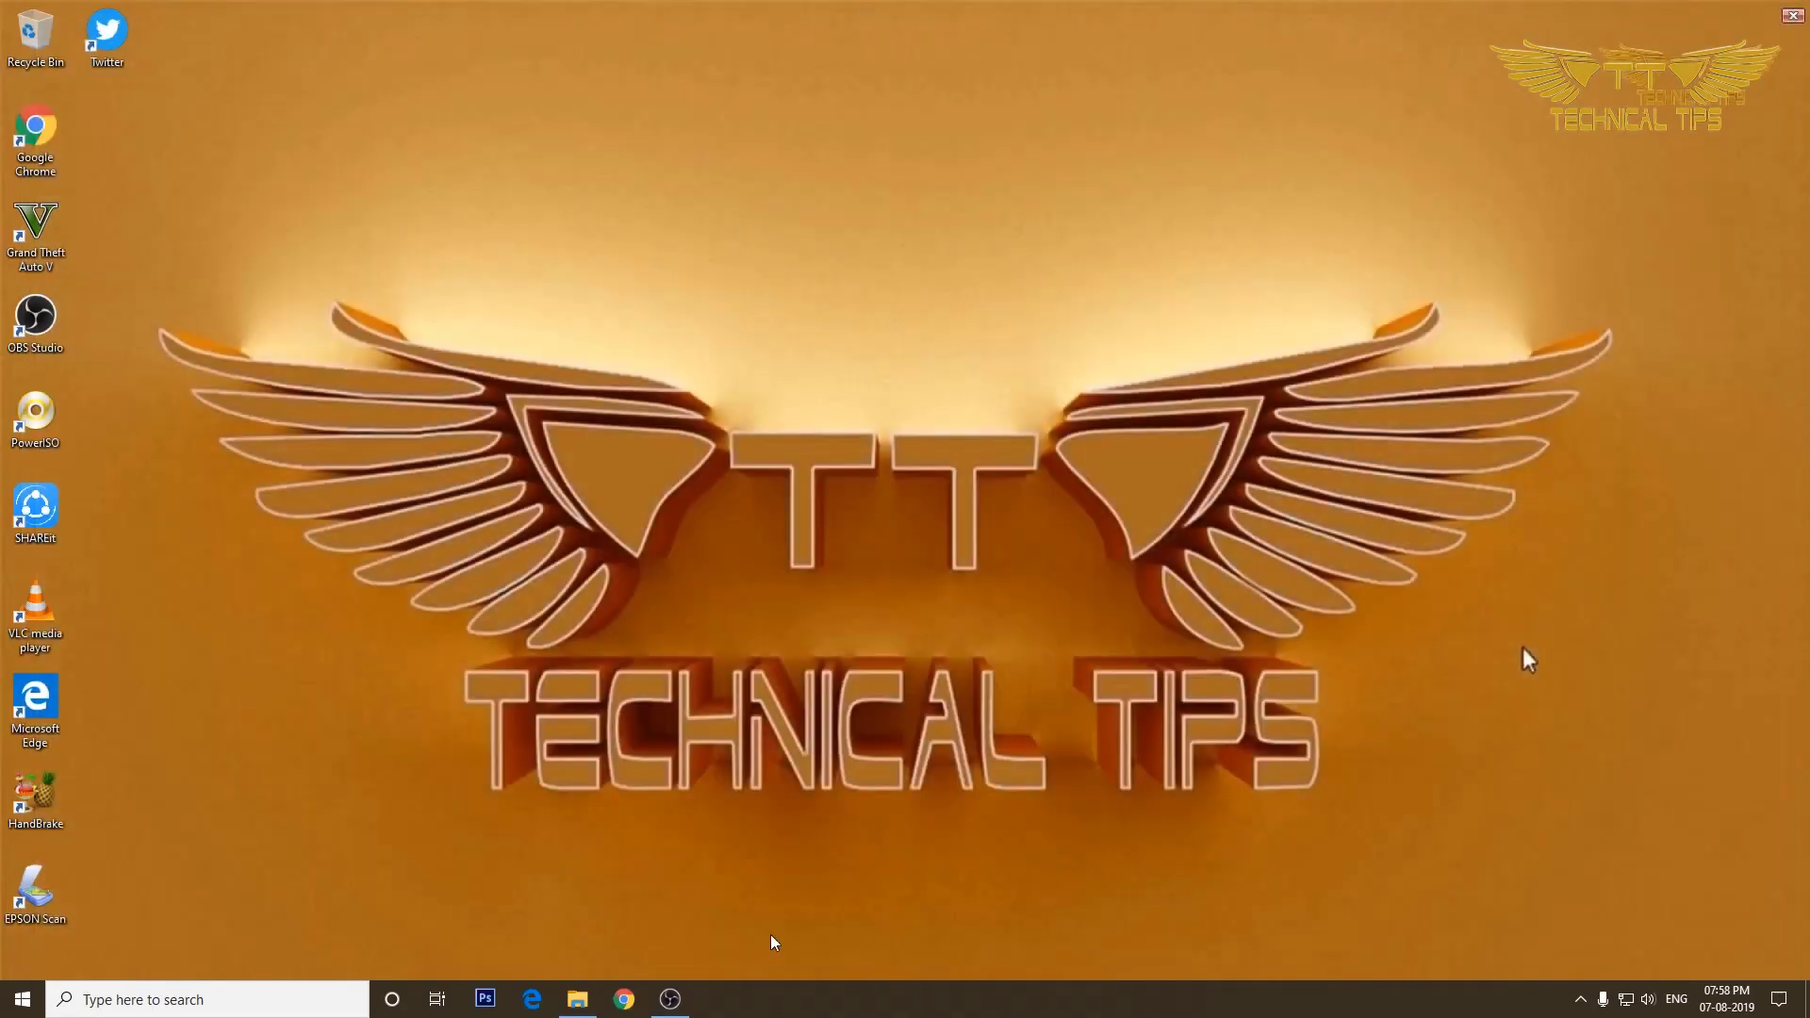
Load Facebook in a reopened Chrome window, check playback of the hexagonal wall light ad, and pause its video
{"action": "left_click", "coordinate": [623, 1001]}
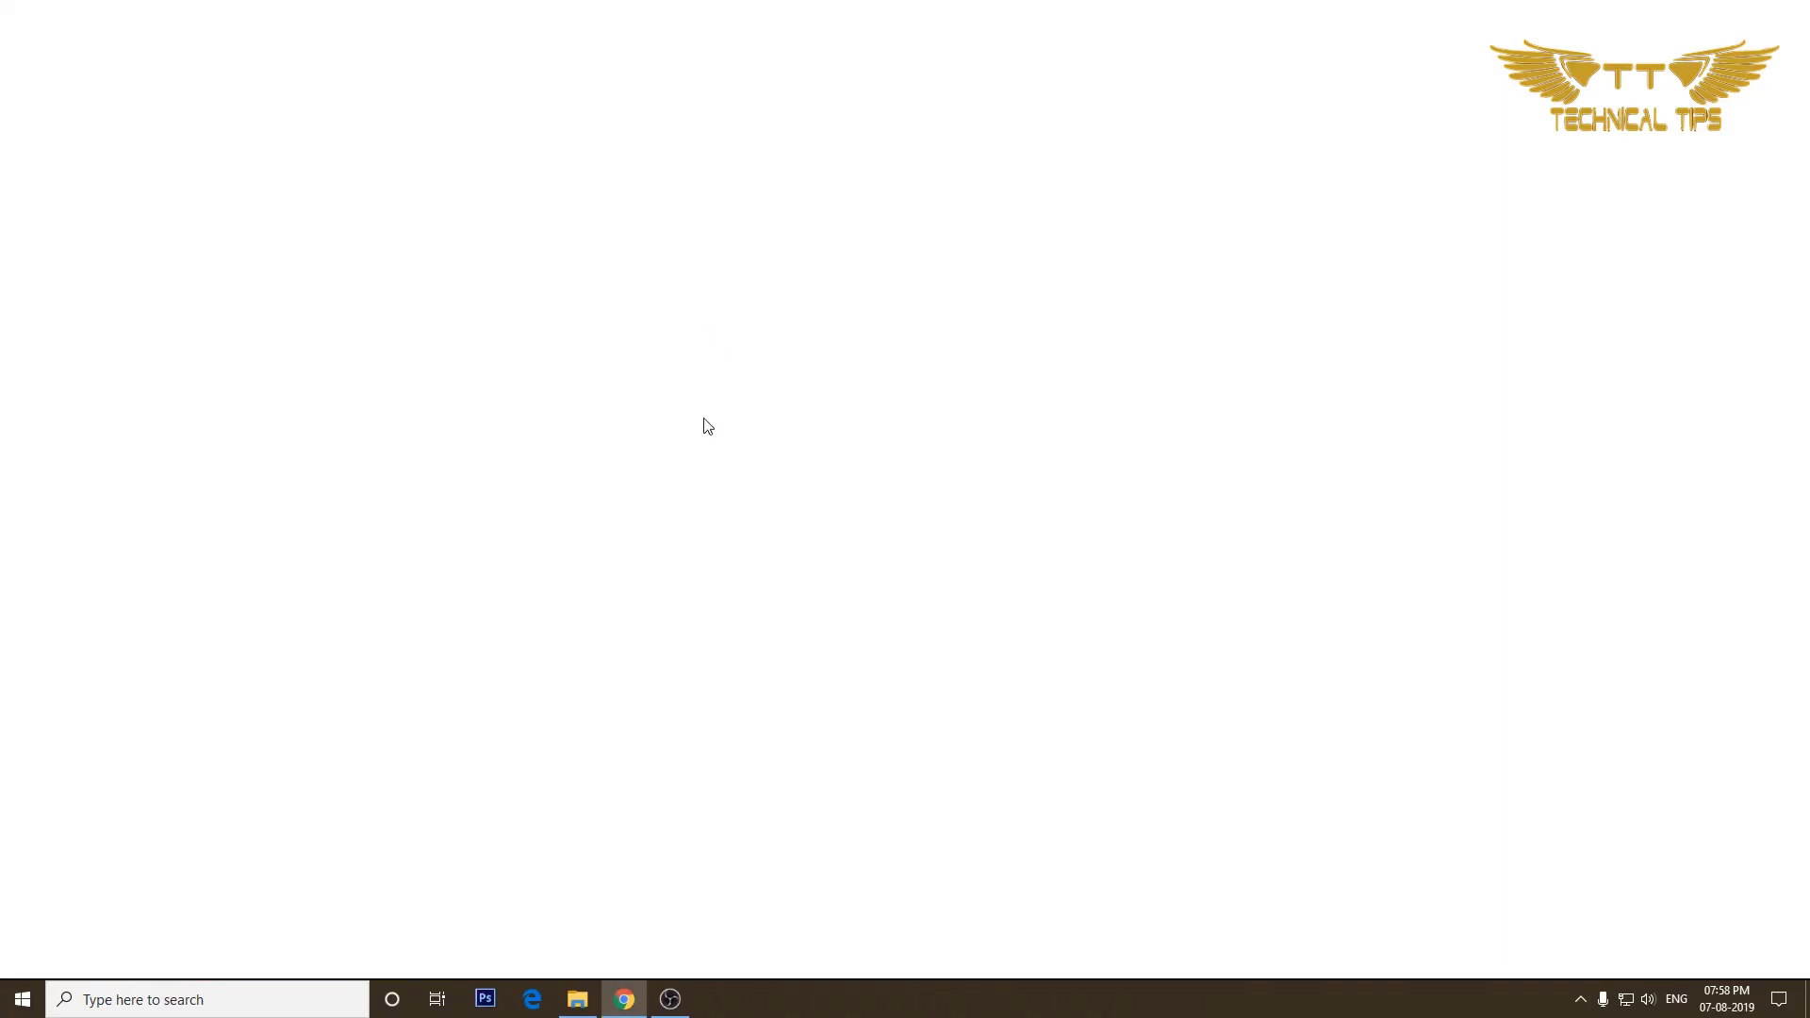
{"action": "left_click", "coordinate": [797, 472]}
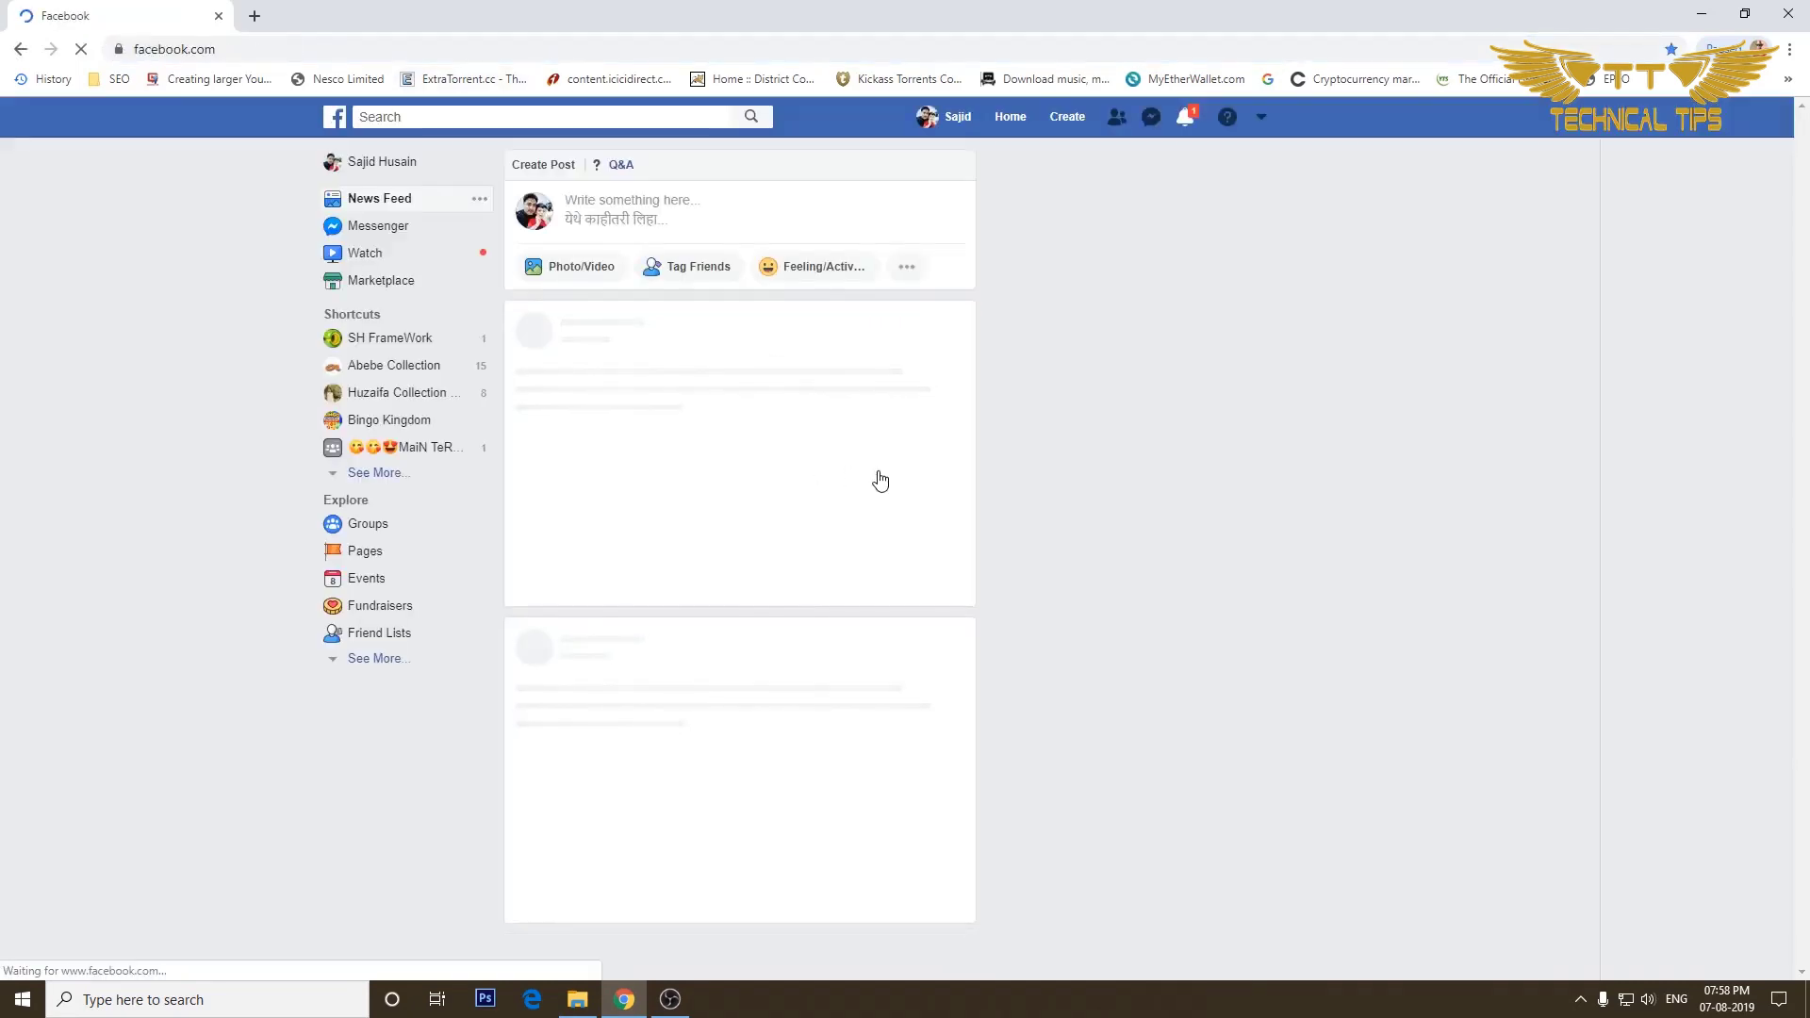
{"action": "scroll", "coordinate": [882, 483], "scroll_direction": "down", "scroll_amount": 10}
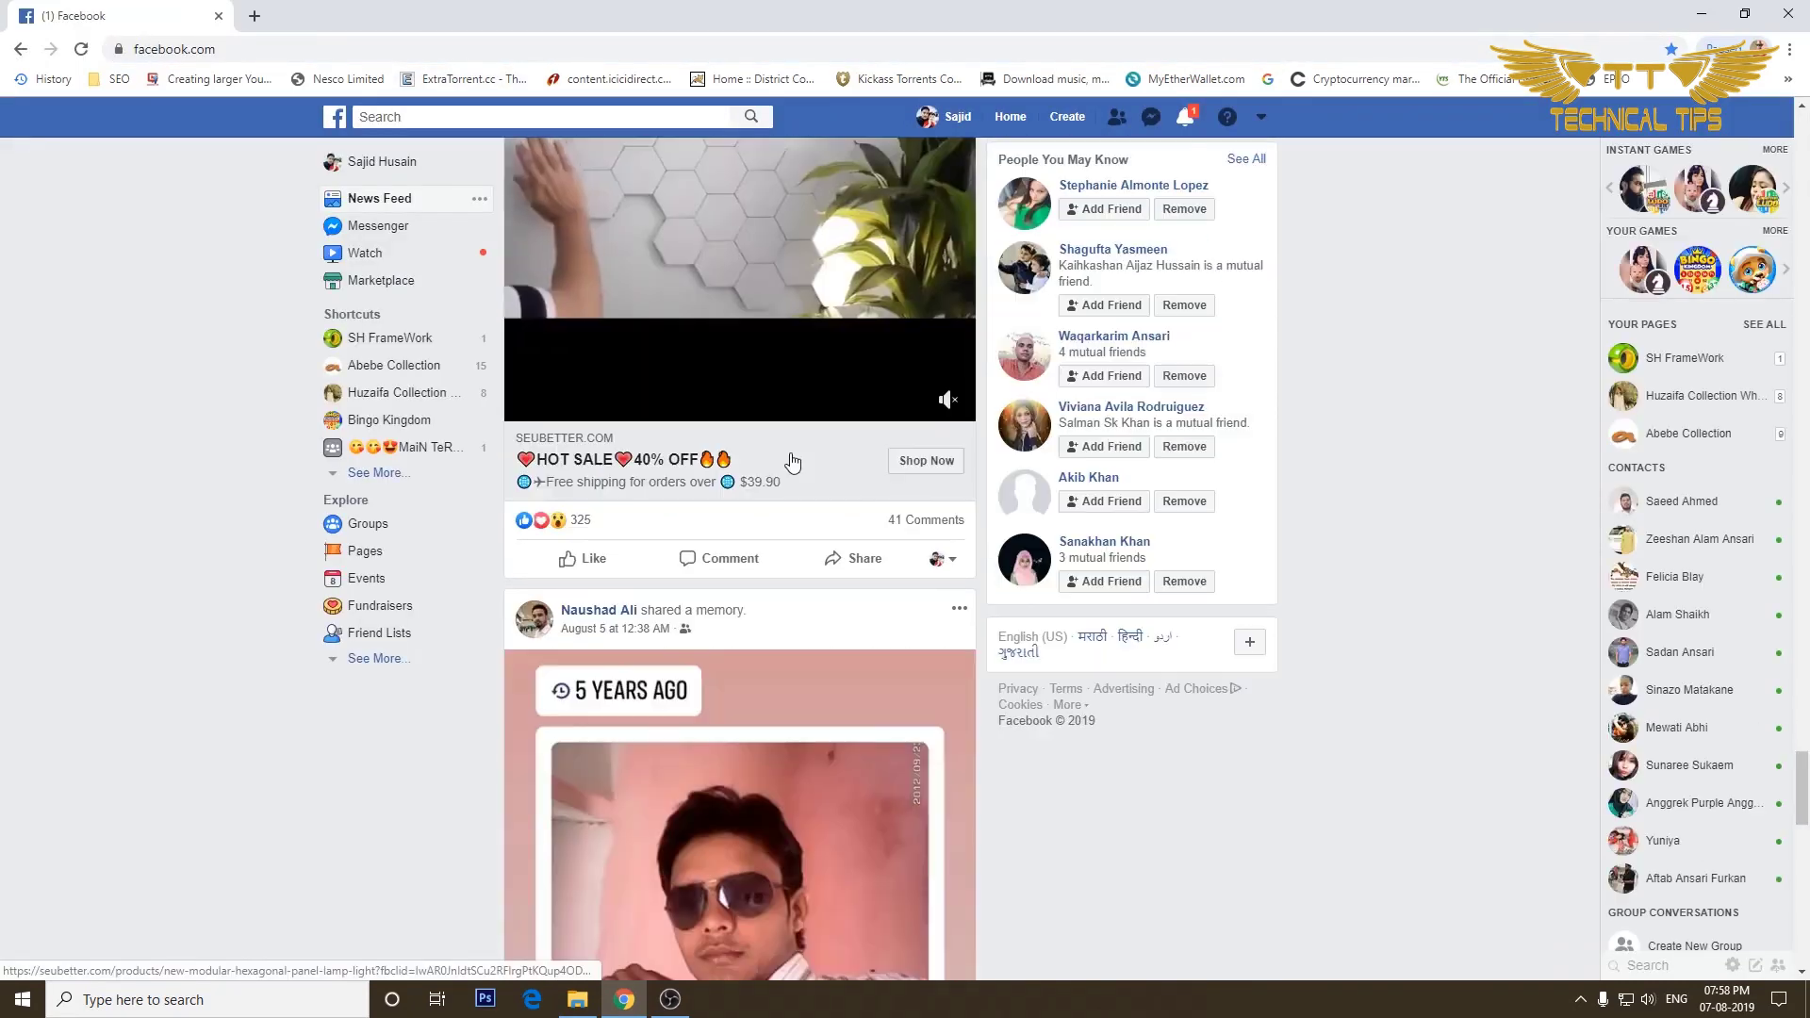
{"action": "scroll", "coordinate": [791, 462], "scroll_direction": "up", "scroll_amount": 3}
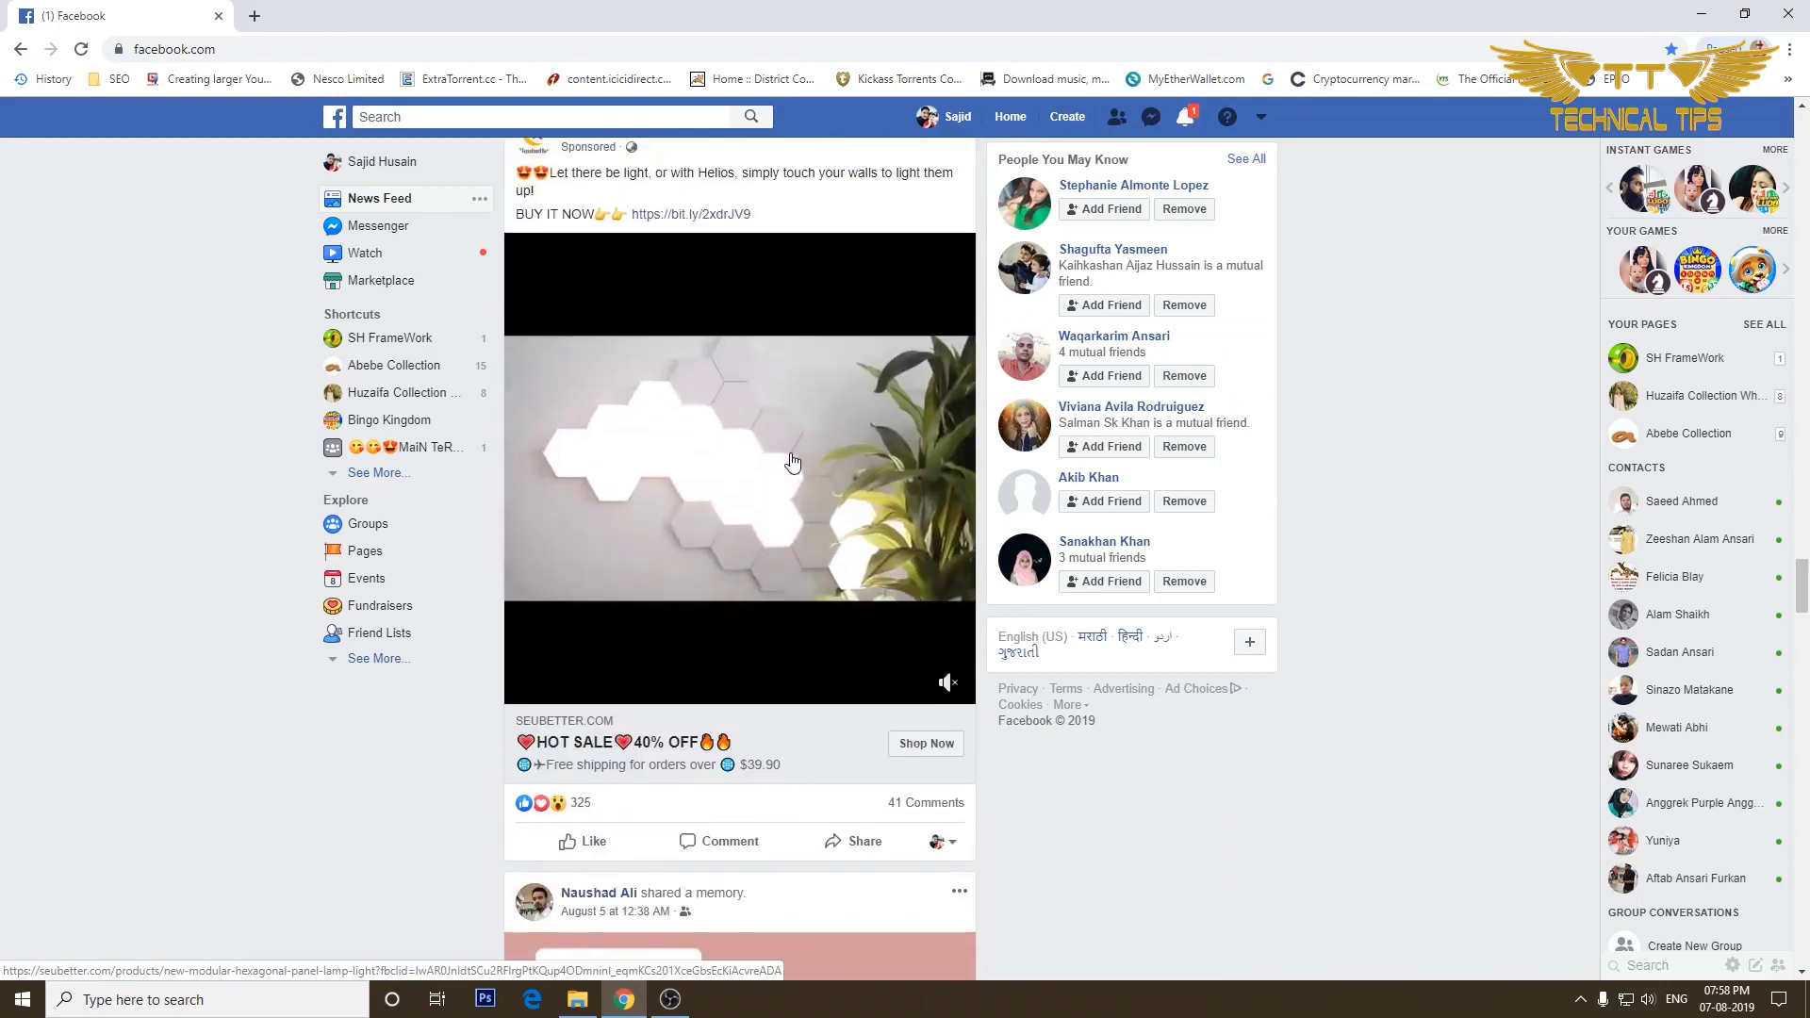
{"action": "left_click", "coordinate": [789, 459]}
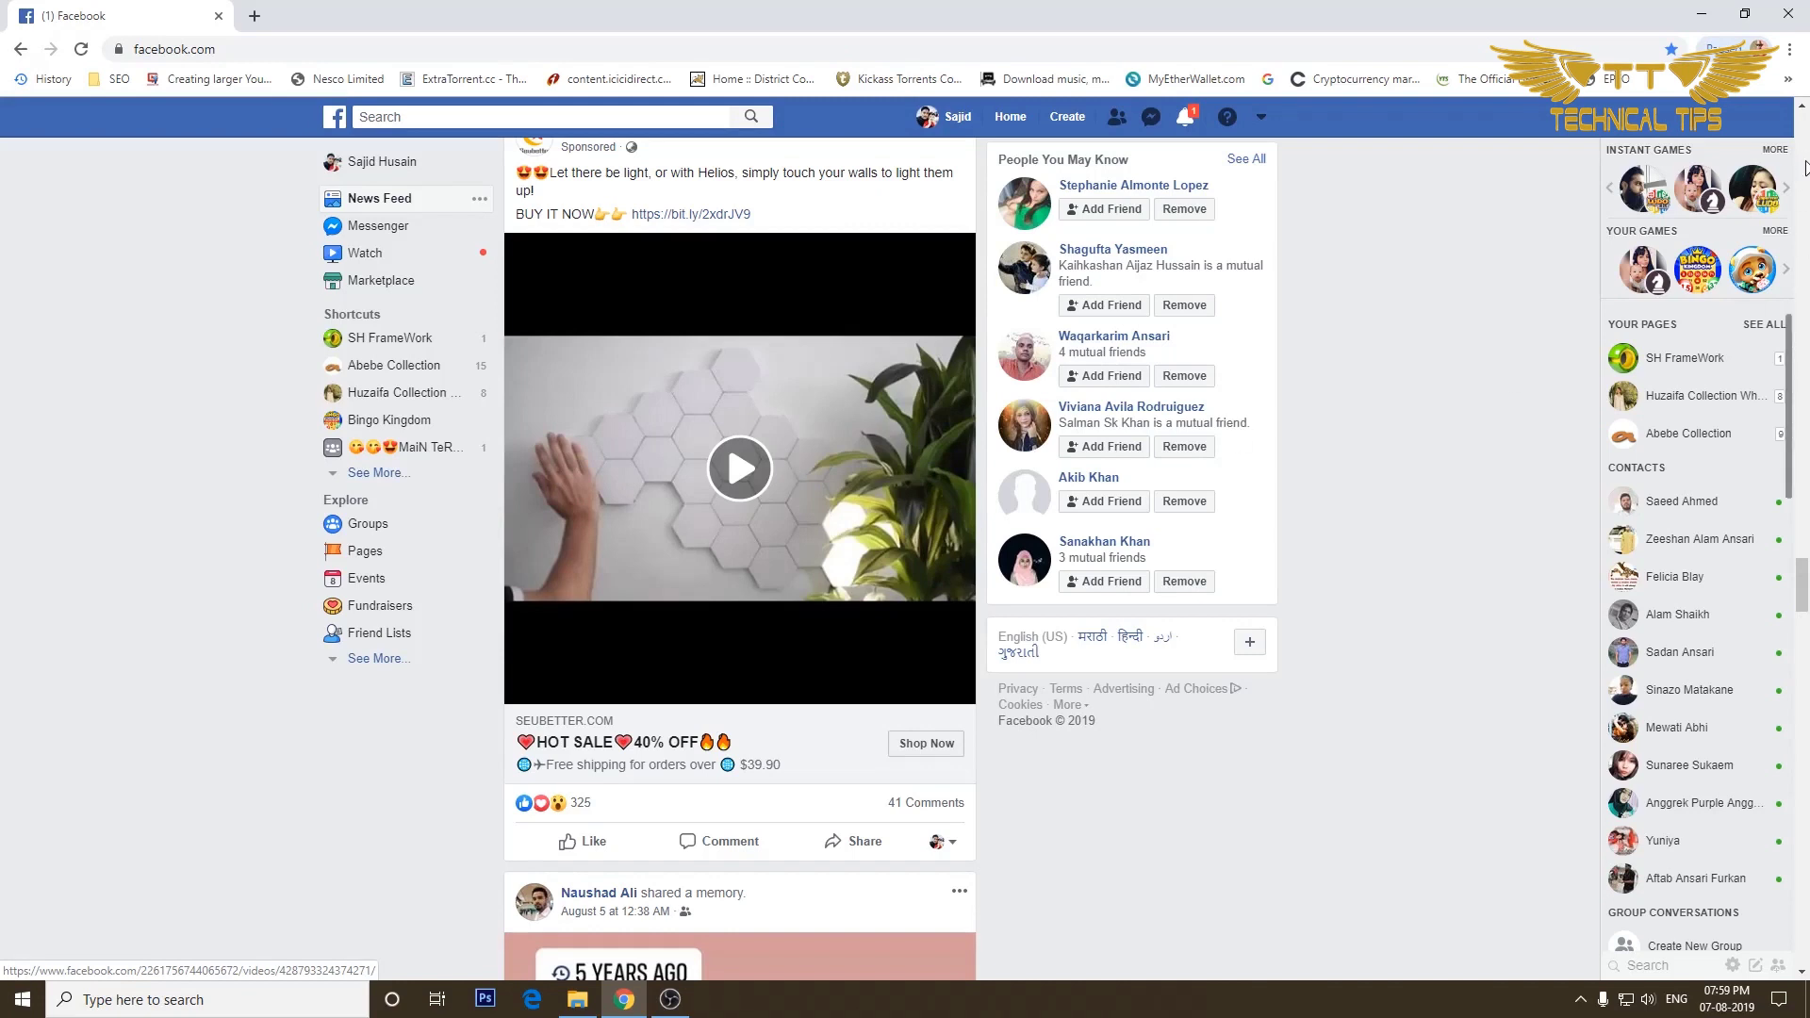
Search the browser settings for "har" and turn off "Use hardware acceleration when available" with a browser relaunch
{"action": "left_click", "coordinate": [1787, 50]}
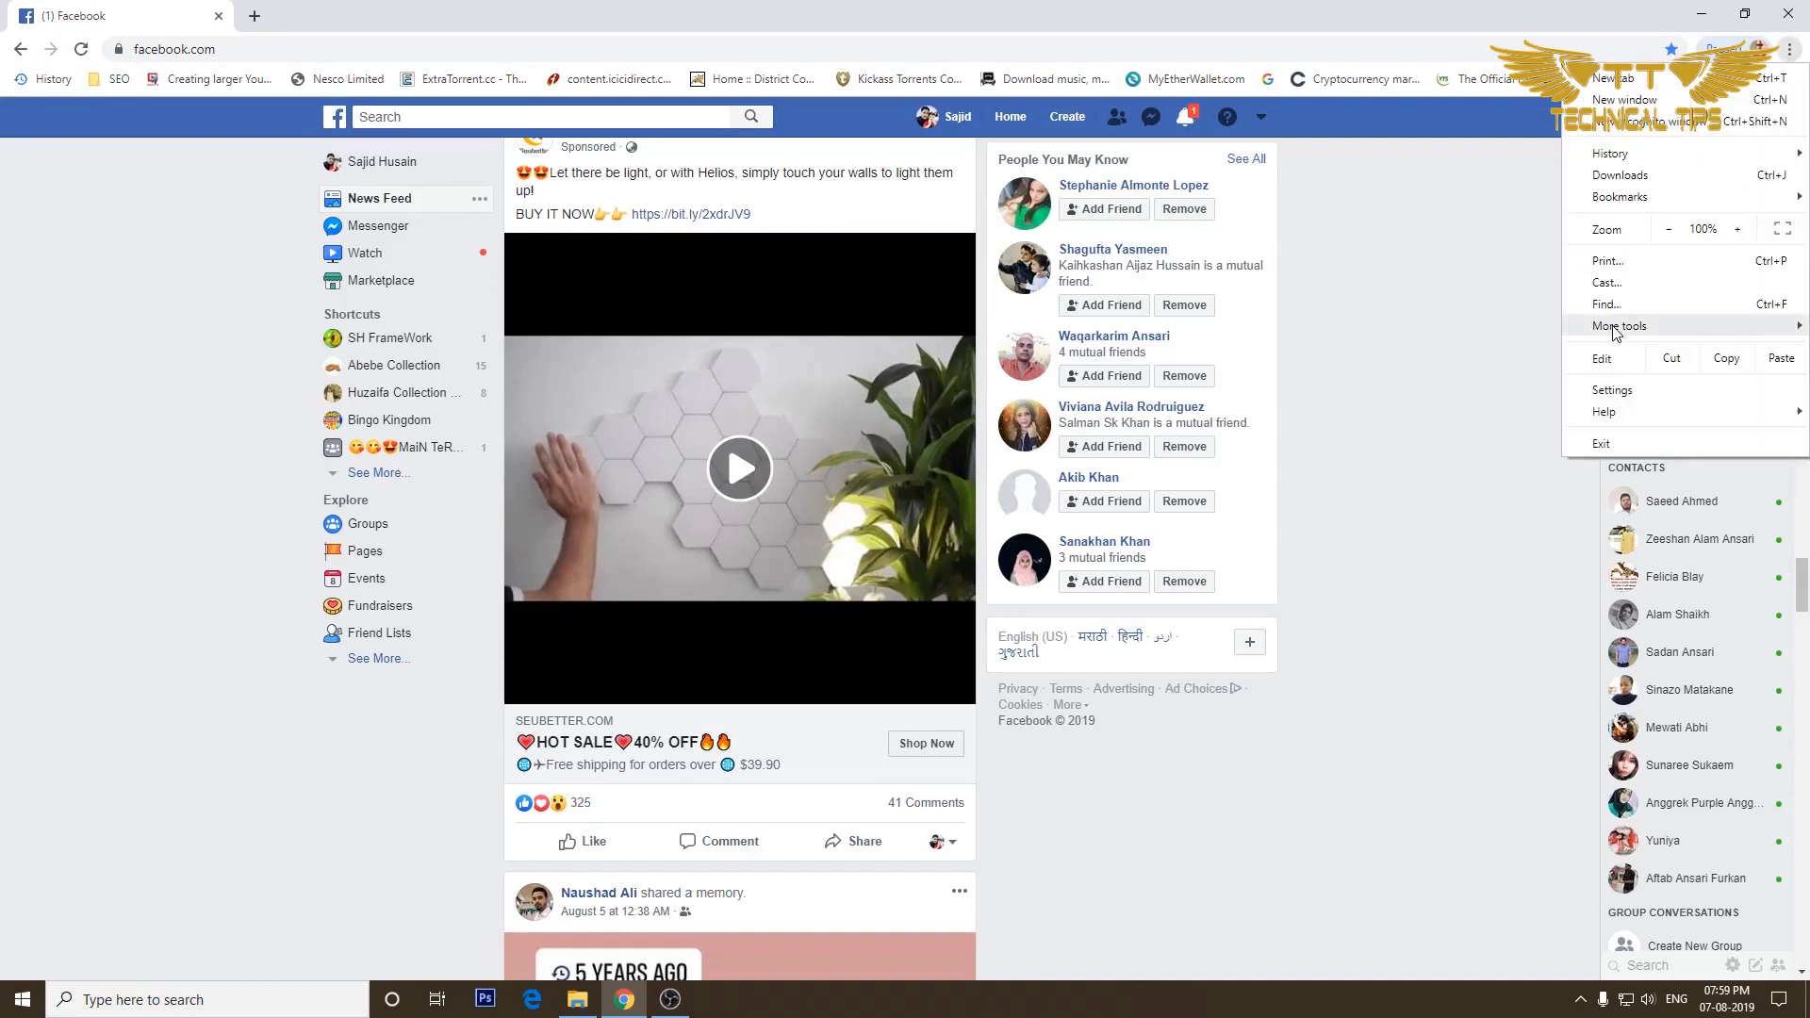
{"action": "mouse_move", "coordinate": [1615, 332]}
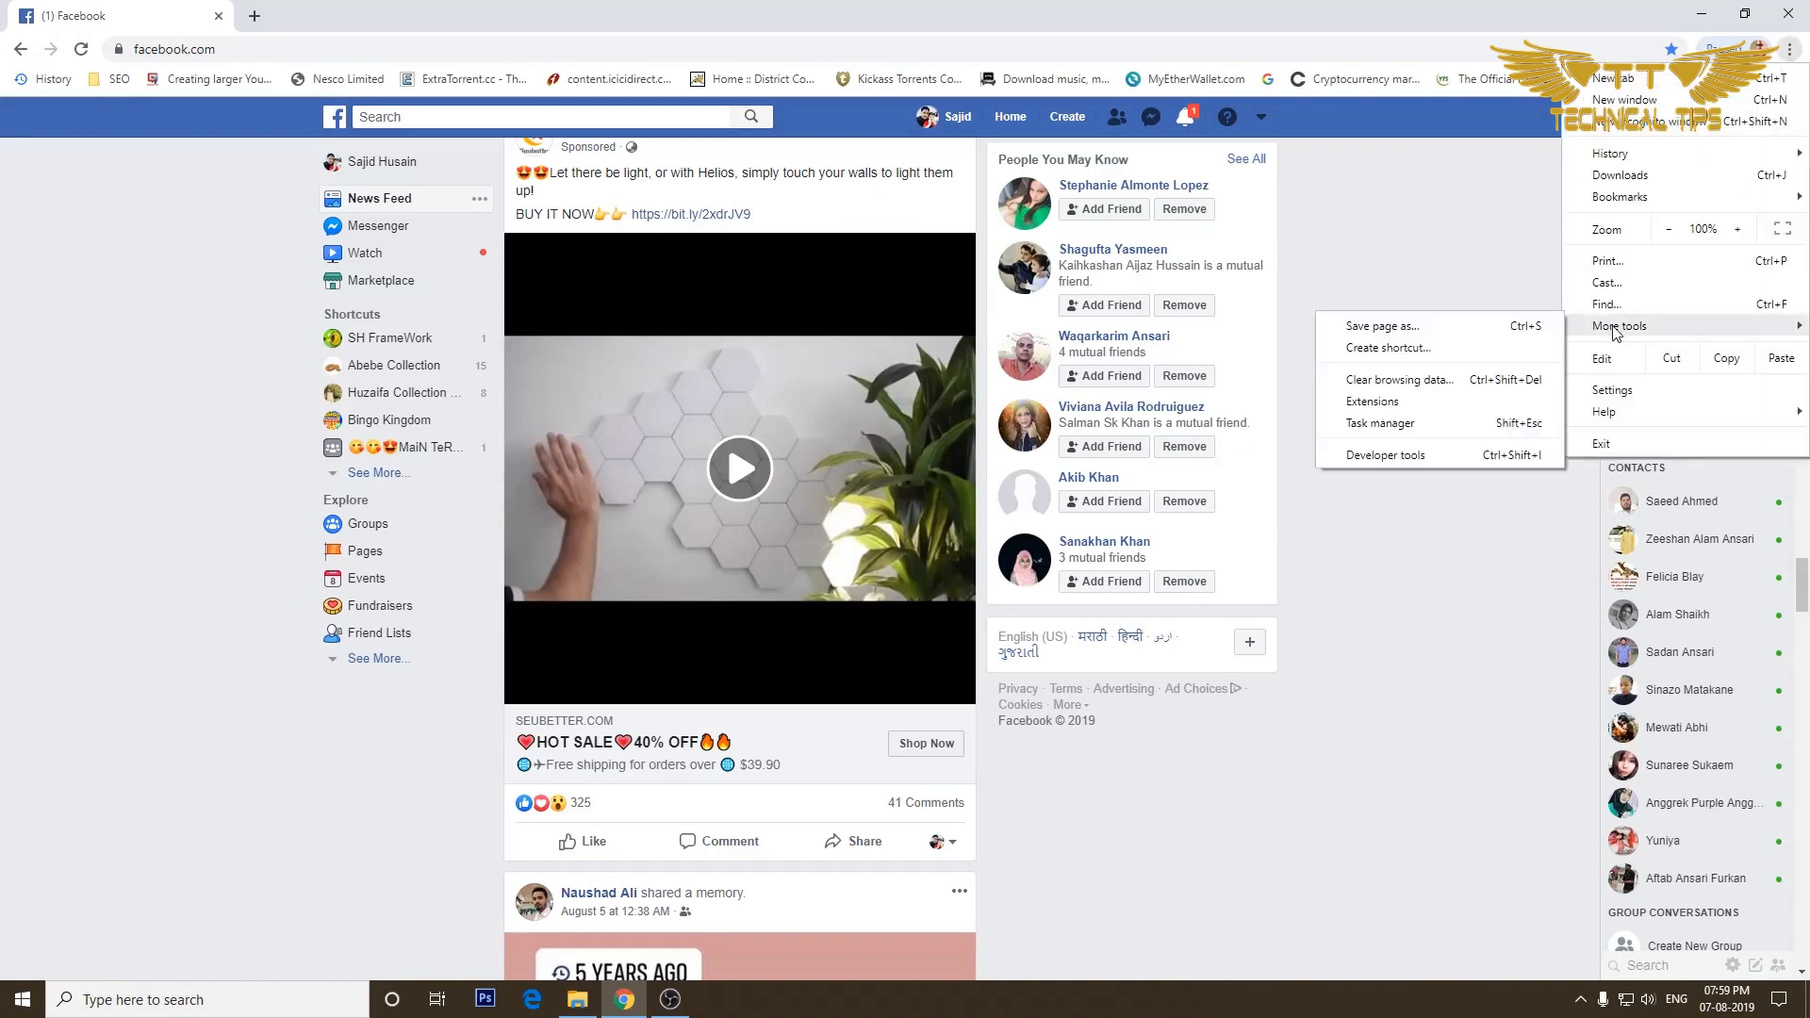
{"action": "left_click", "coordinate": [1612, 391]}
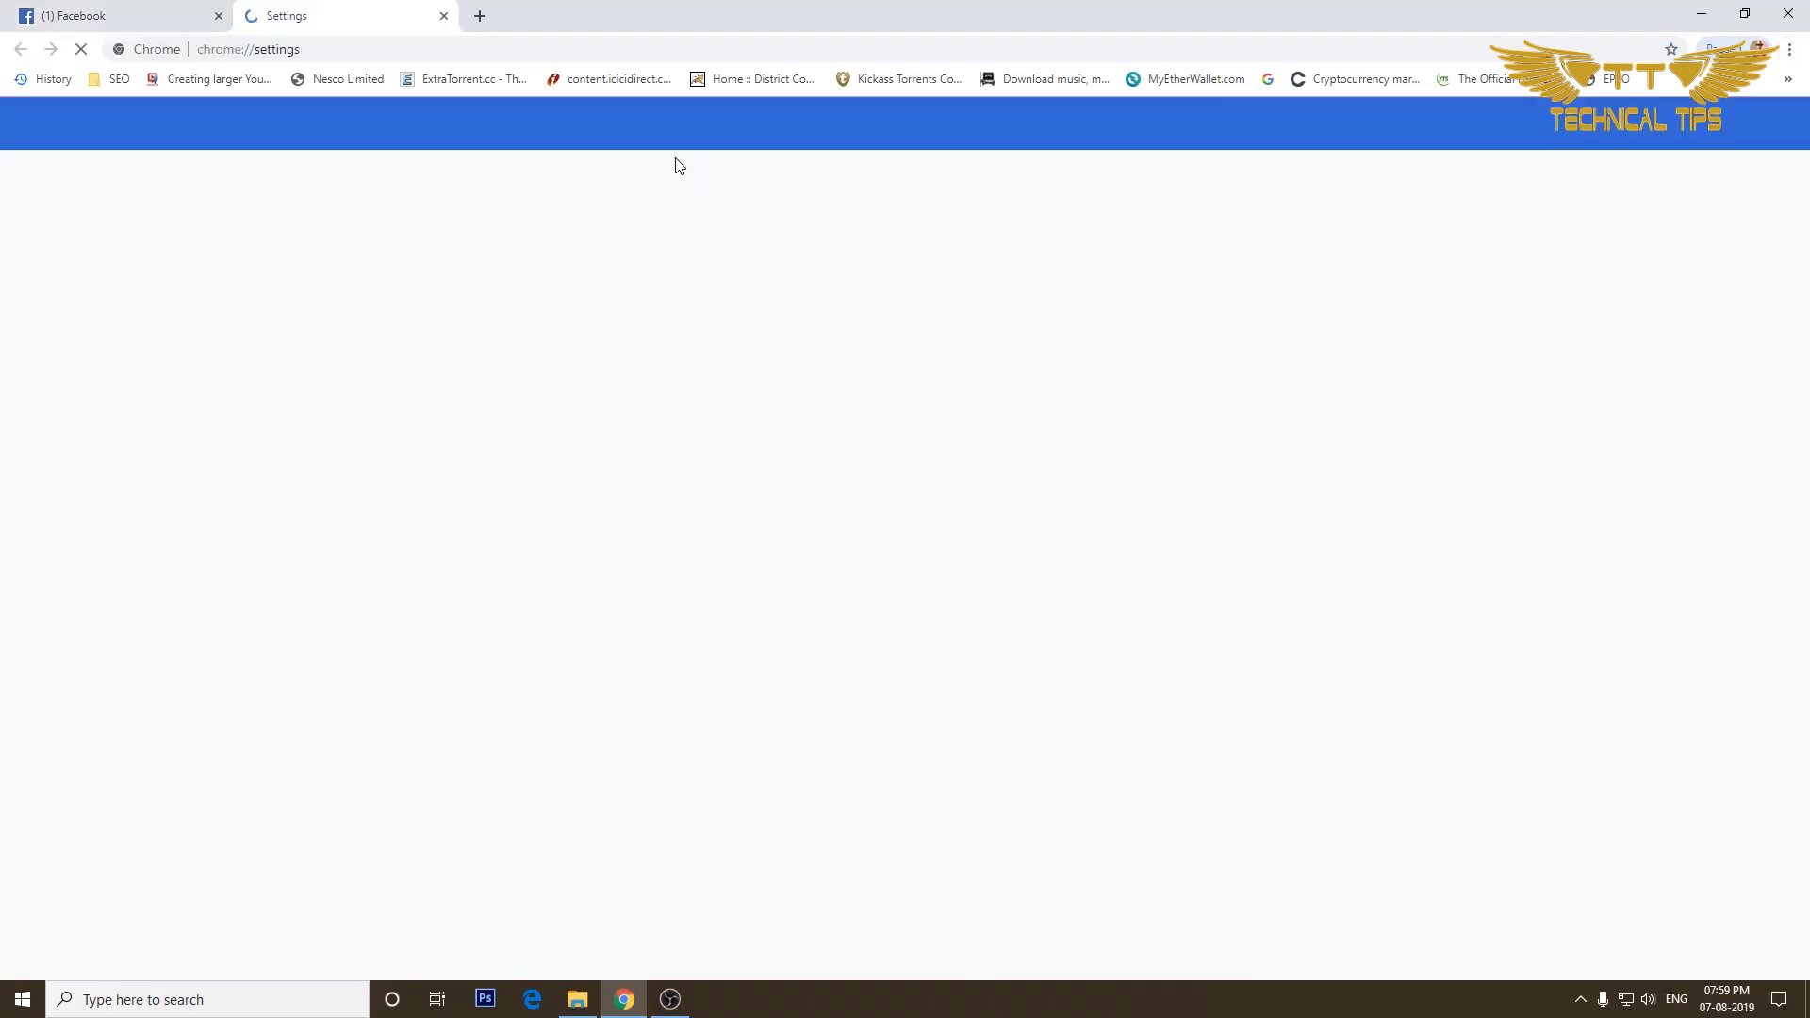
{"action": "type", "text": "har"}
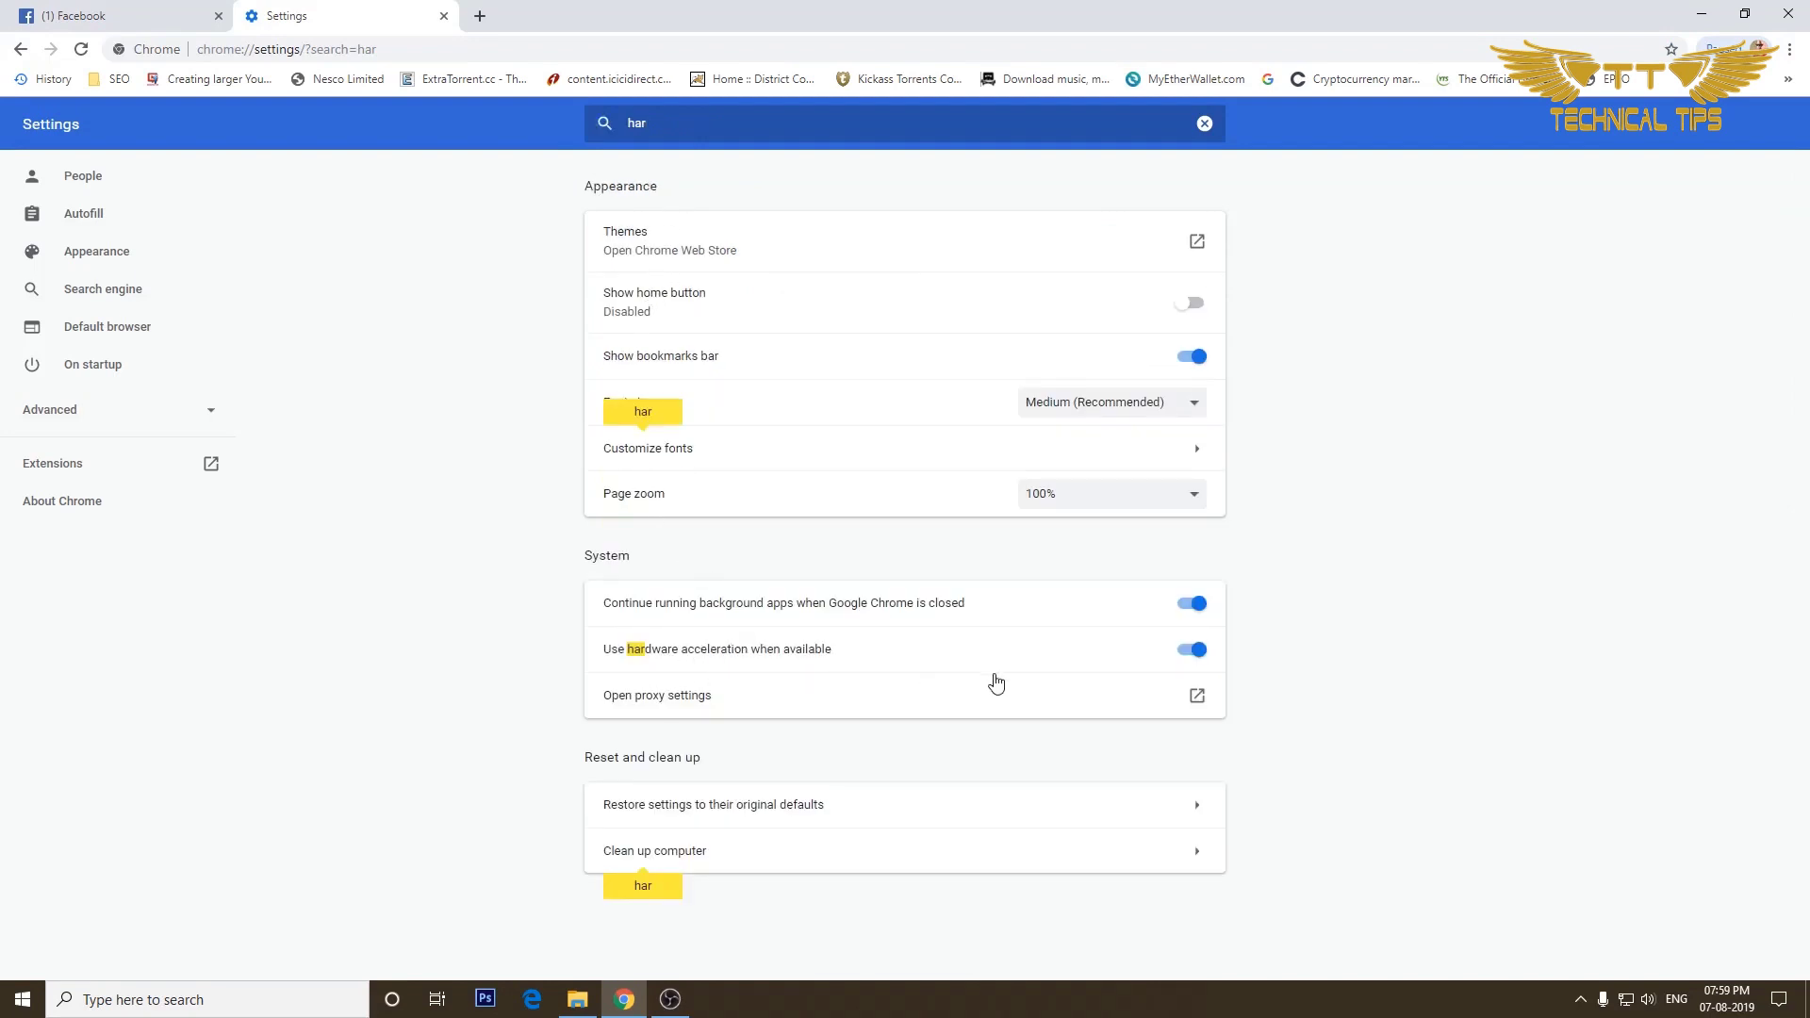
{"action": "left_click", "coordinate": [1185, 664]}
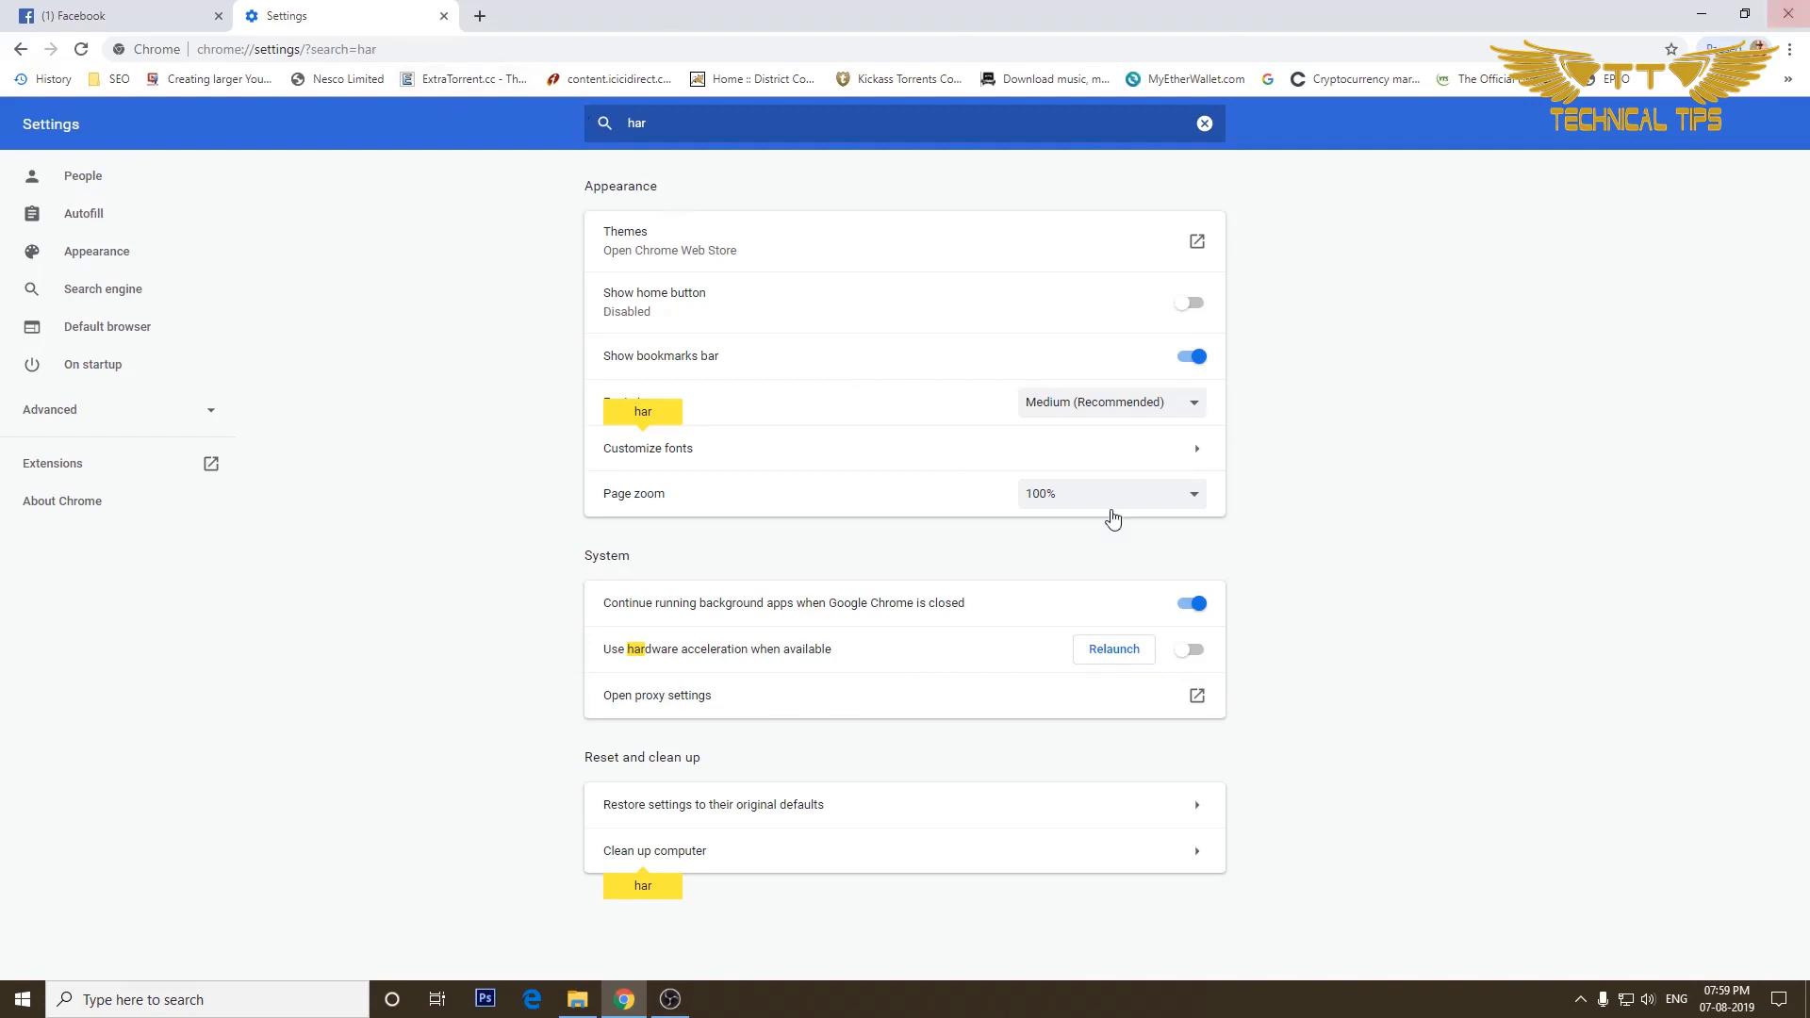
{"action": "left_click", "coordinate": [1112, 649]}
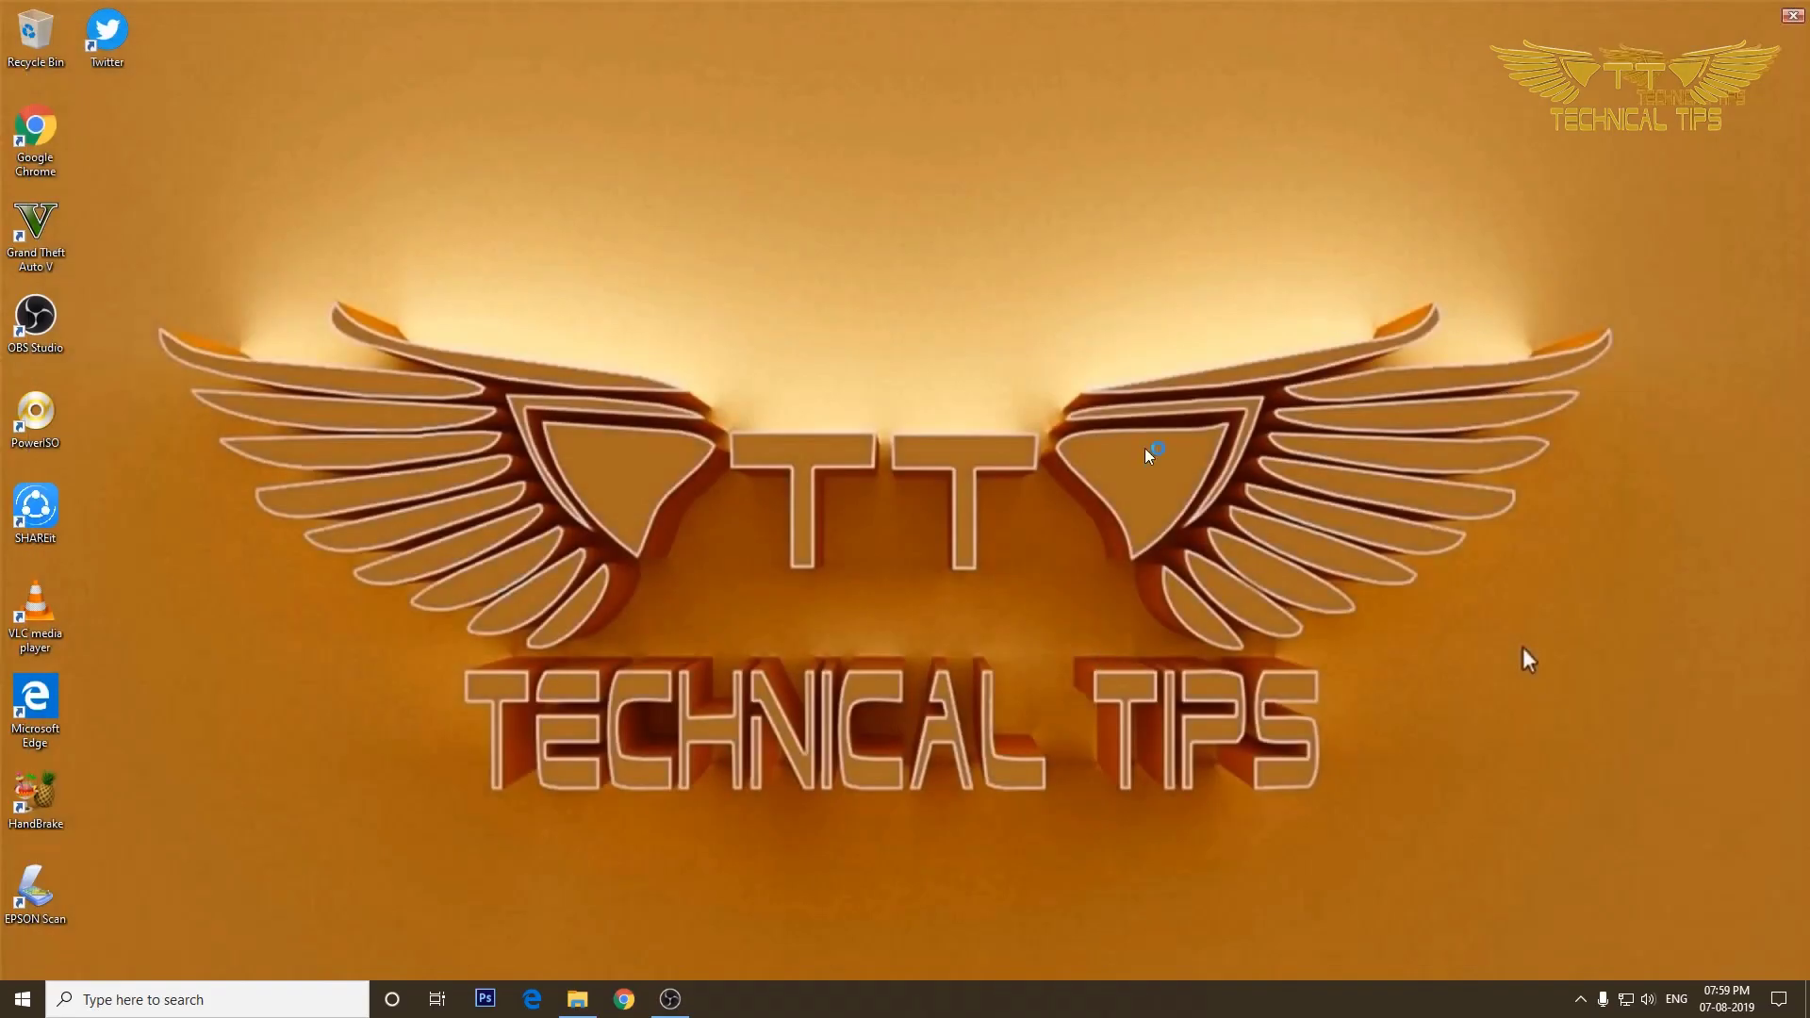